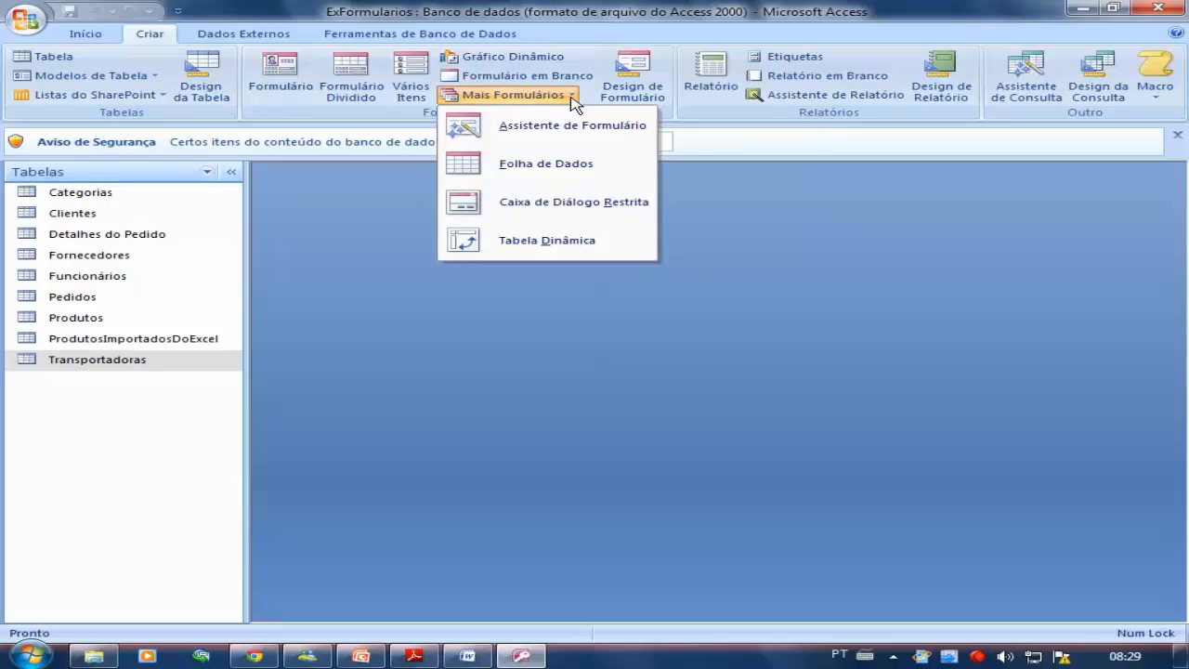
Start the form wizard and choose the Clientes table as the source of the new form's fields
{"action": "left_click", "coordinate": [567, 96]}
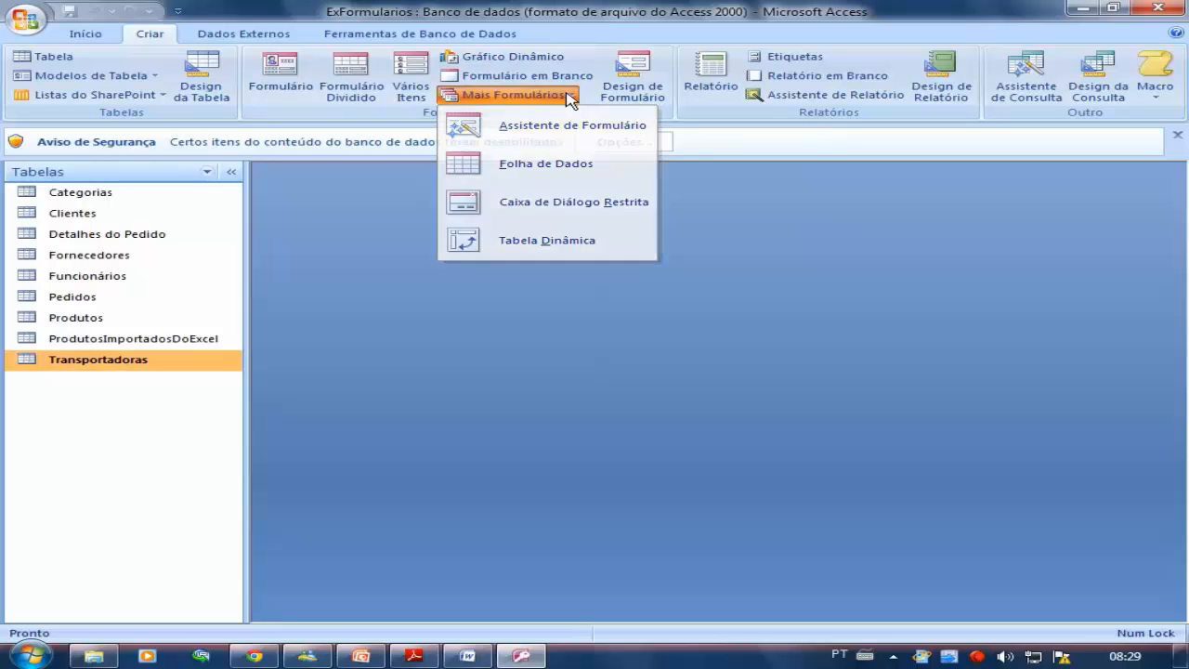
{"action": "left_click", "coordinate": [569, 96]}
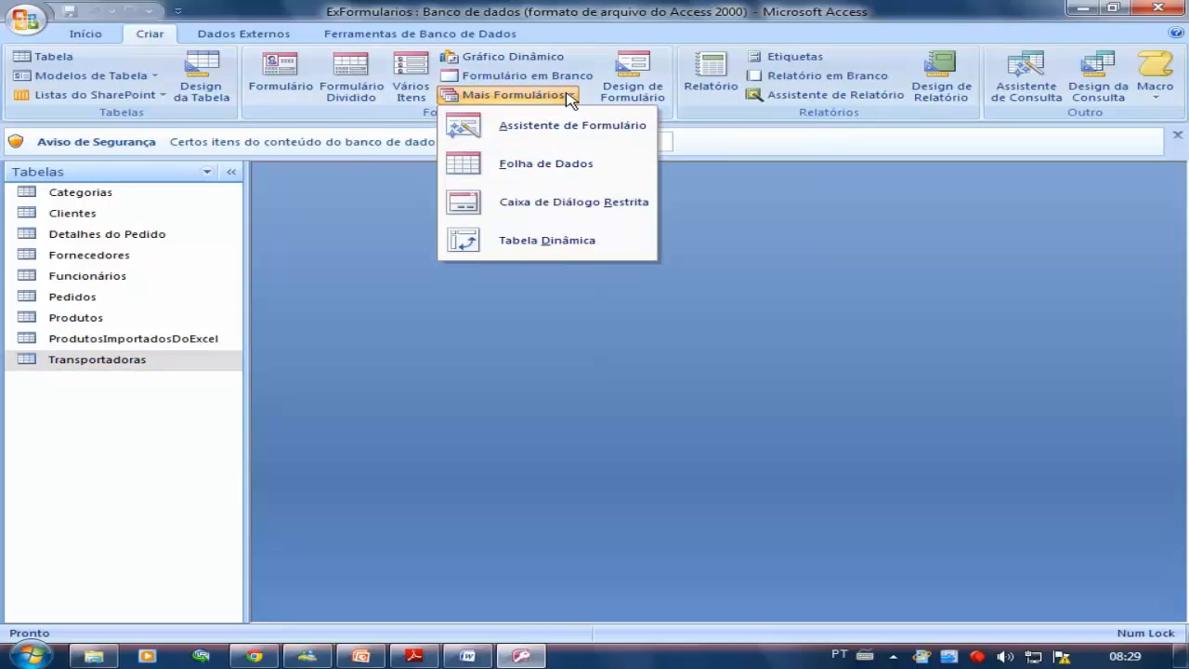
{"action": "left_click", "coordinate": [501, 131]}
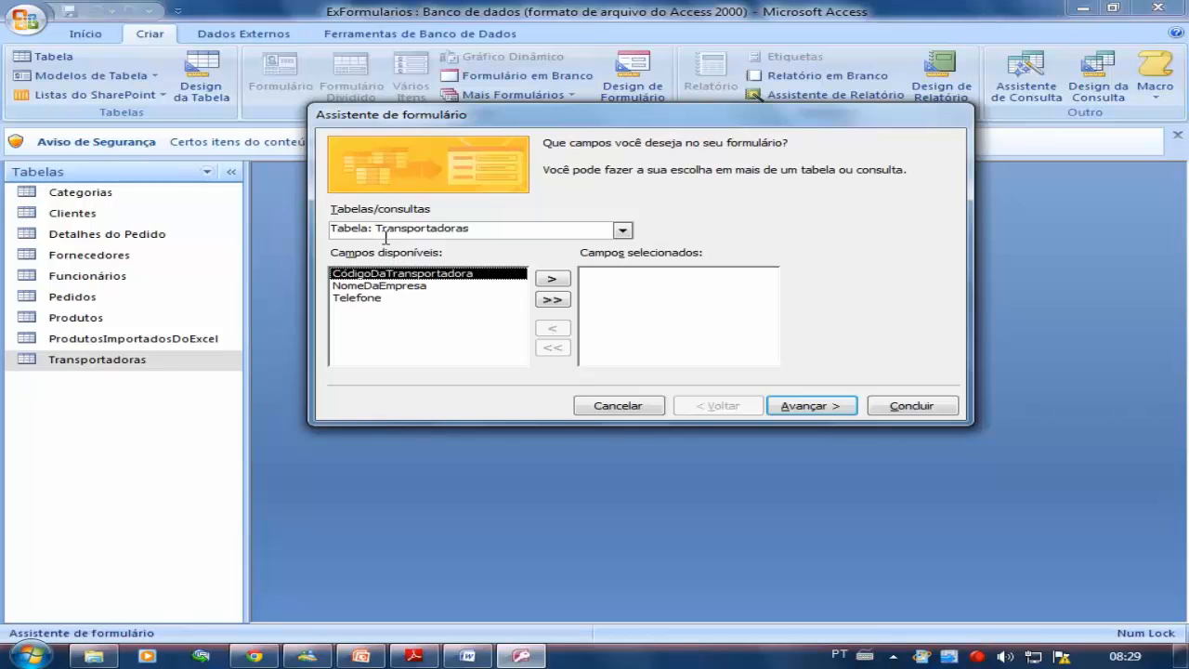
{"action": "left_click", "coordinate": [622, 230]}
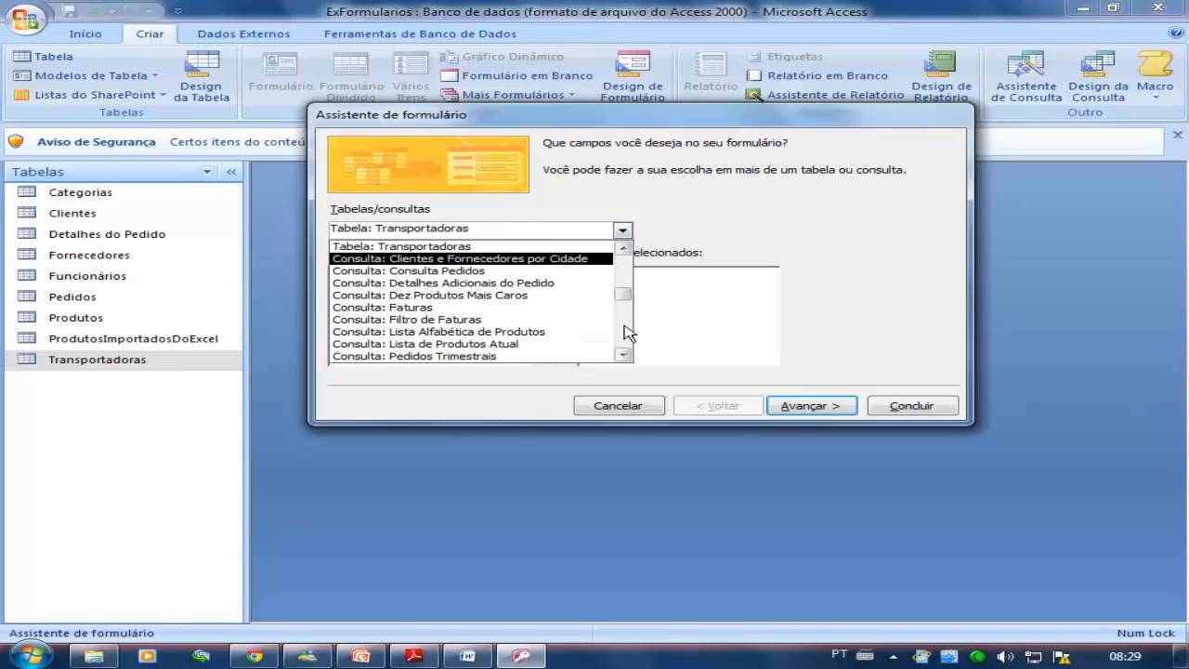
{"action": "left_click", "coordinate": [622, 355]}
{"action": "left_click", "coordinate": [622, 355]}
{"action": "left_click", "coordinate": [622, 355]}
{"action": "scroll", "coordinate": [622, 354], "scroll_direction": "down", "scroll_amount": 3}
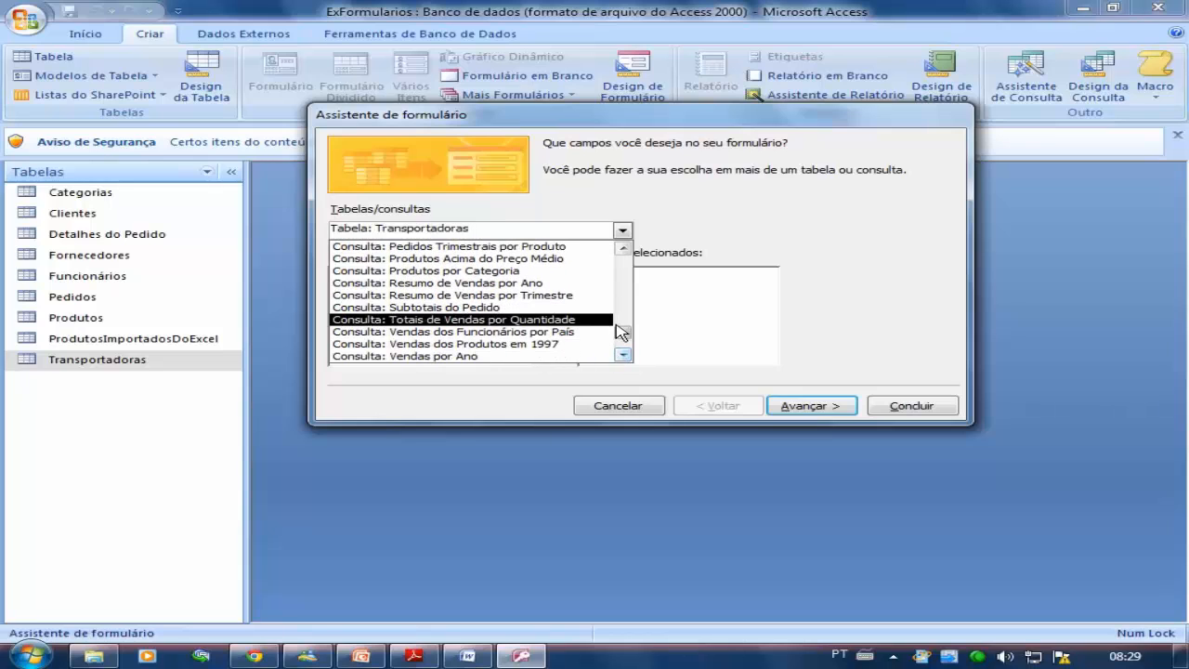
{"action": "left_click_drag", "start_coordinate": [624, 341], "coordinate": [639, 249]}
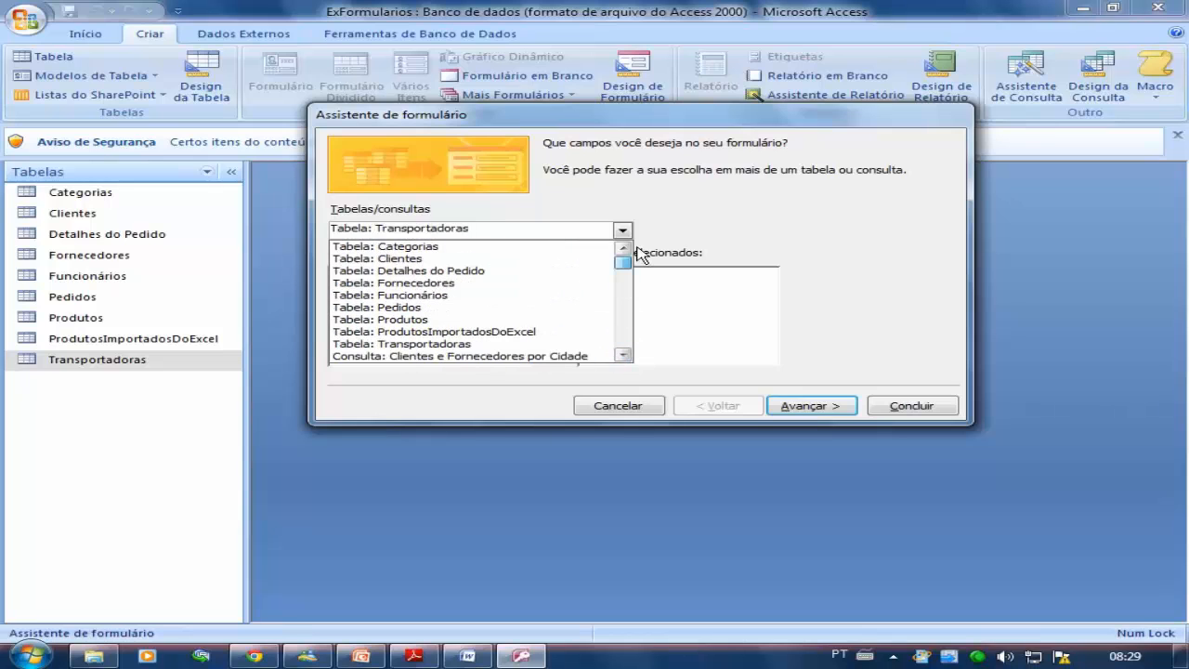
{"action": "left_click", "coordinate": [438, 258]}
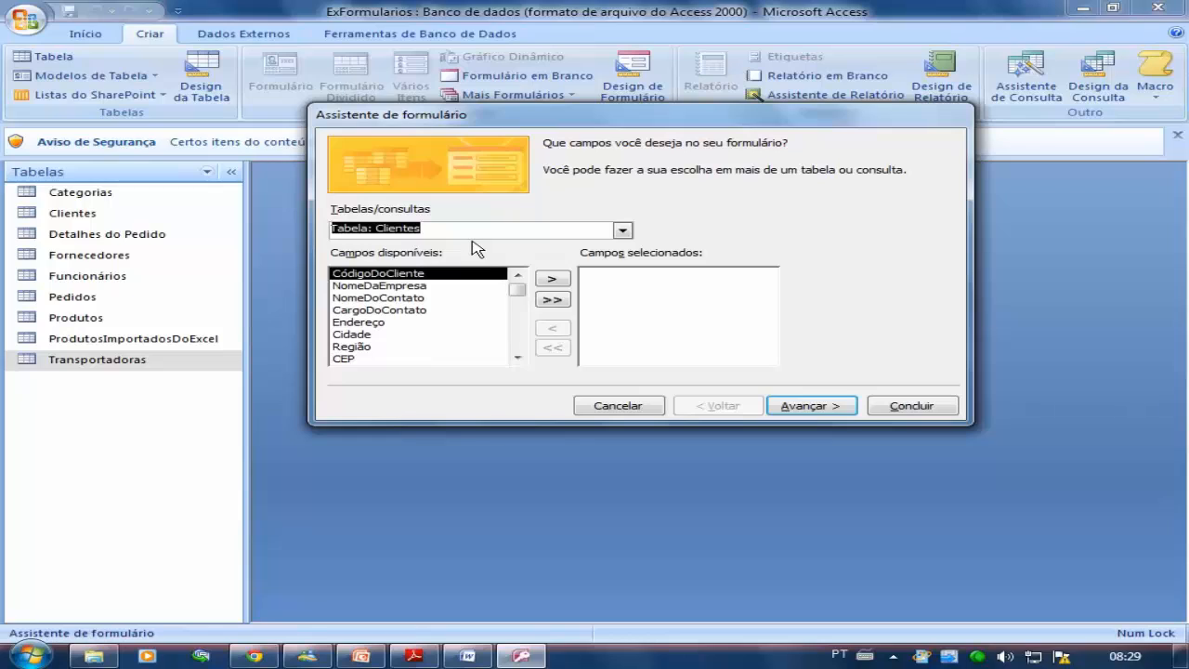
Add the CódigoDoCliente, Endereço and CEP fields individually to the form's selected fields
{"action": "left_click", "coordinate": [553, 280]}
{"action": "left_click", "coordinate": [426, 311]}
{"action": "left_click", "coordinate": [552, 281]}
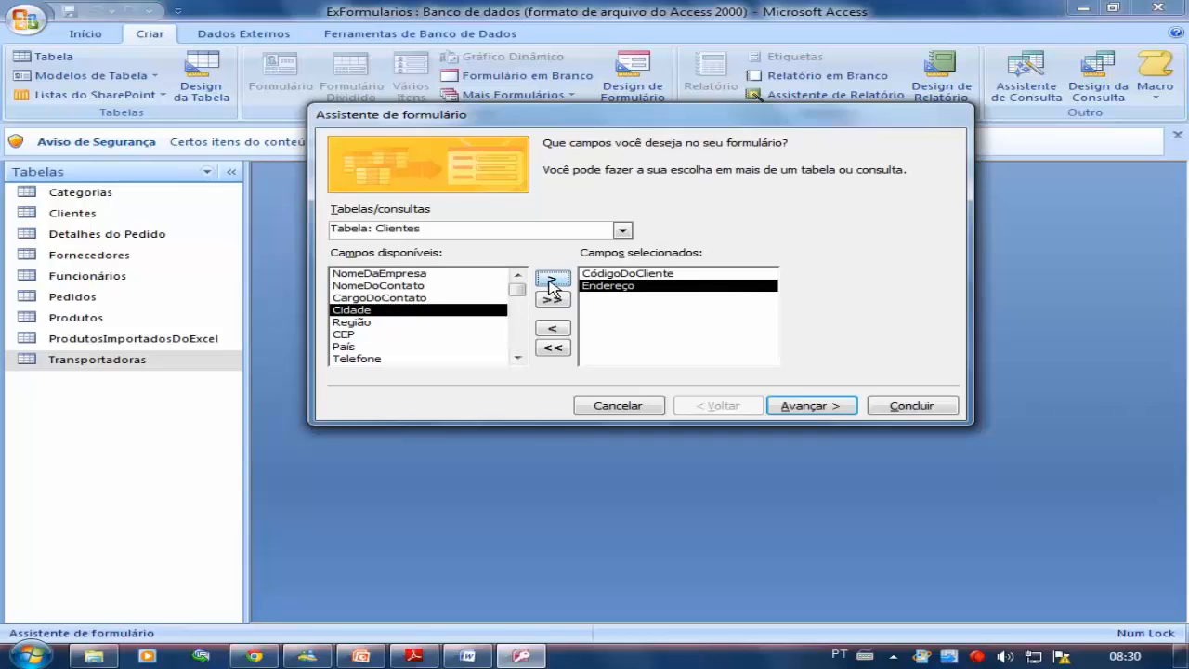
{"action": "left_click", "coordinate": [383, 335]}
{"action": "left_click", "coordinate": [555, 281]}
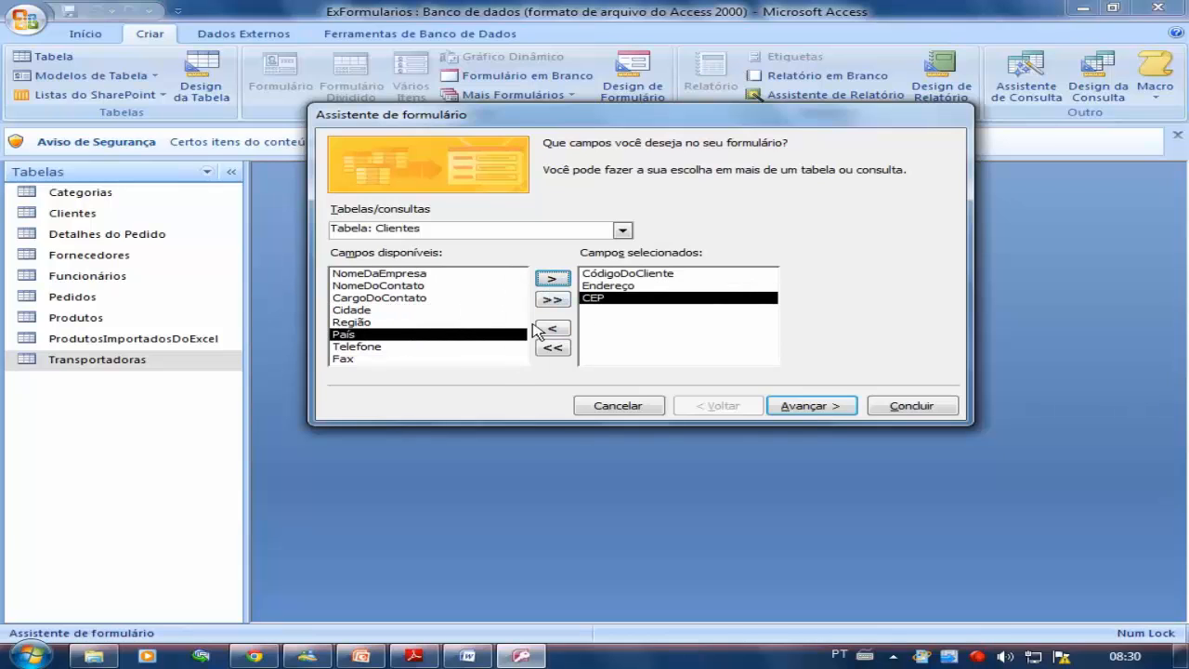
Remove the selected fields one at a time, and try adding and removing all fields at once
{"action": "left_click", "coordinate": [553, 329]}
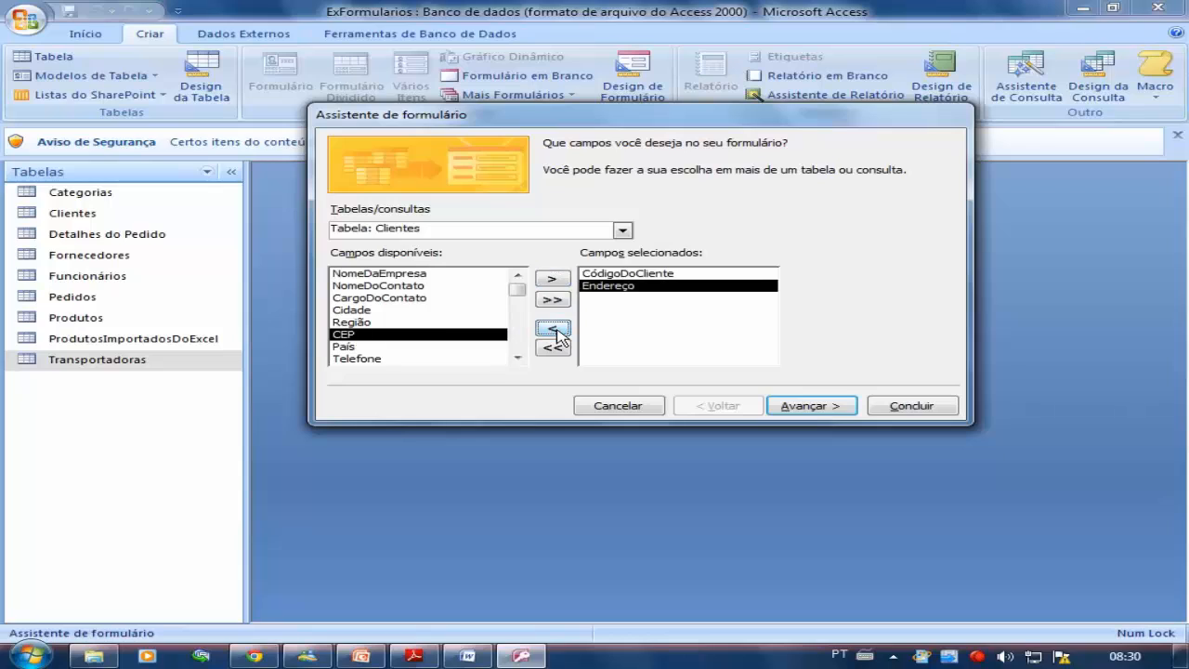
{"action": "left_click", "coordinate": [553, 330]}
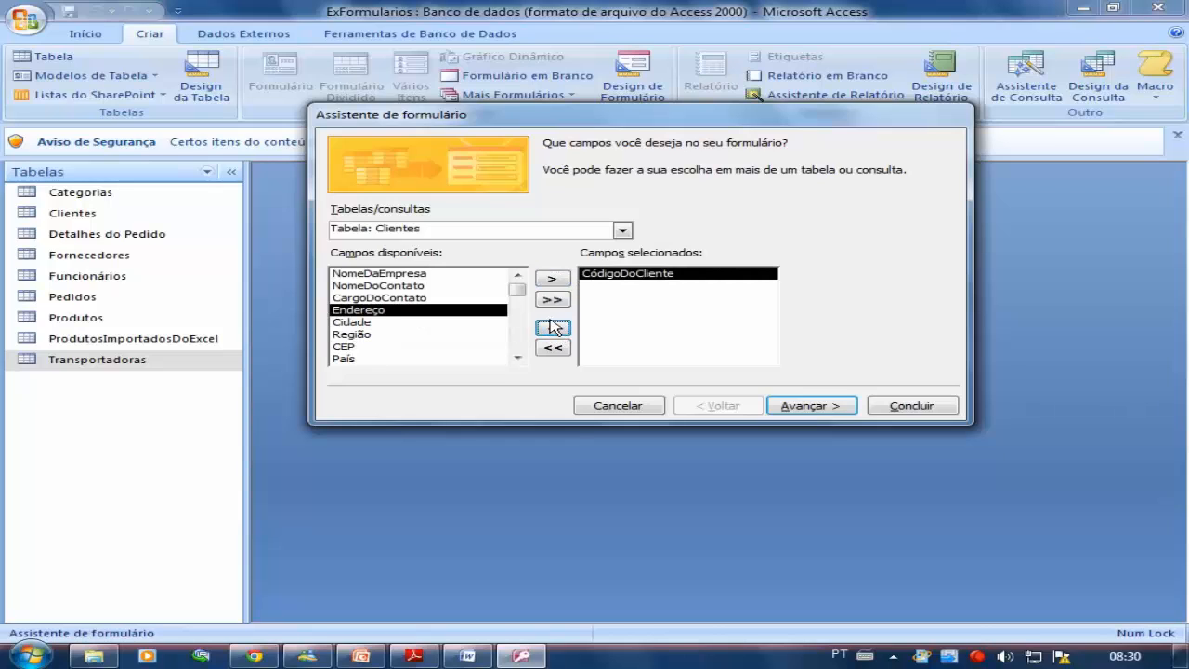
{"action": "left_click", "coordinate": [554, 330]}
{"action": "left_click", "coordinate": [552, 299]}
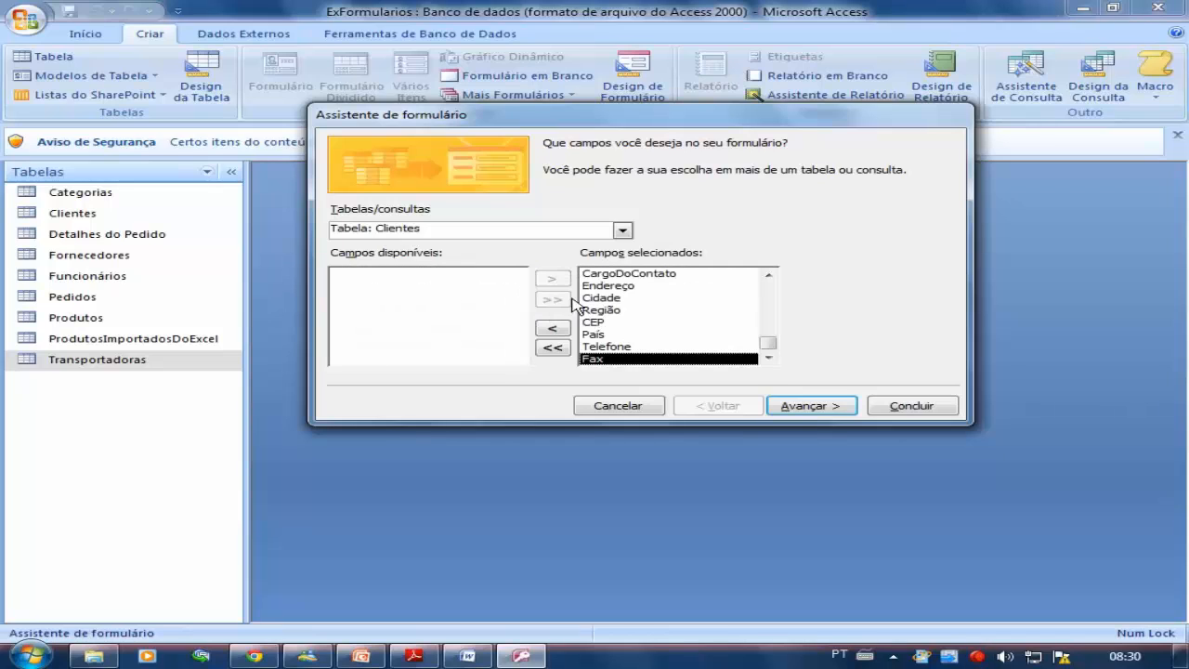
{"action": "left_click", "coordinate": [552, 348]}
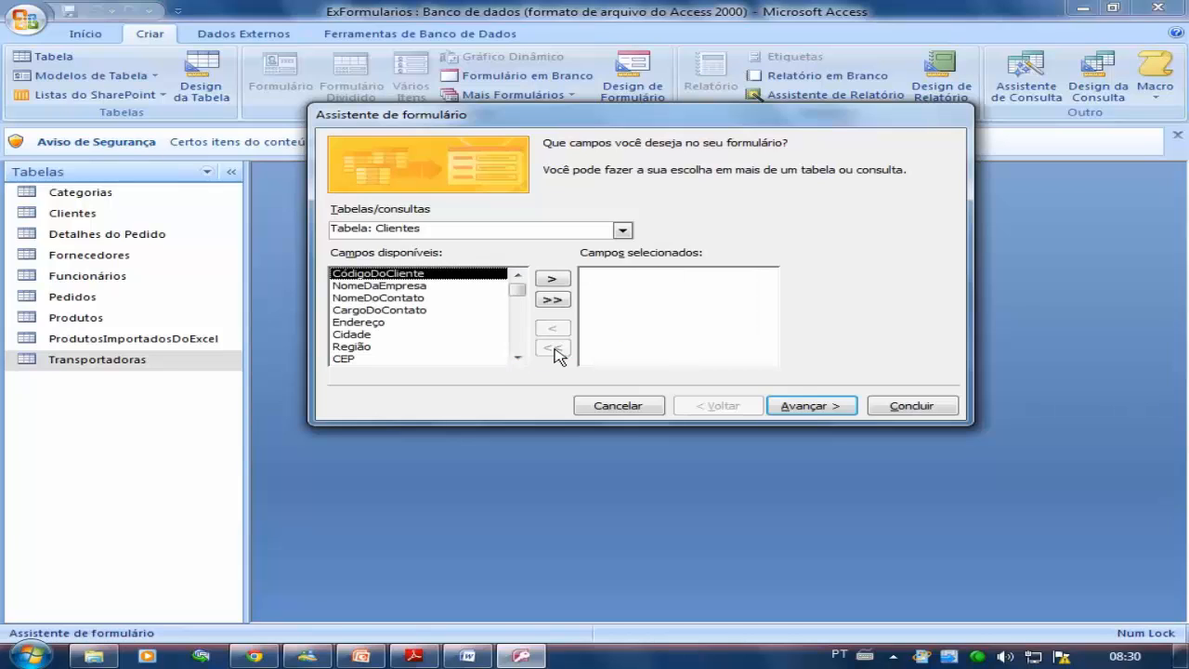
Include all fields of the Clientes table in the form and continue to the layout choice
{"action": "left_click", "coordinate": [556, 301]}
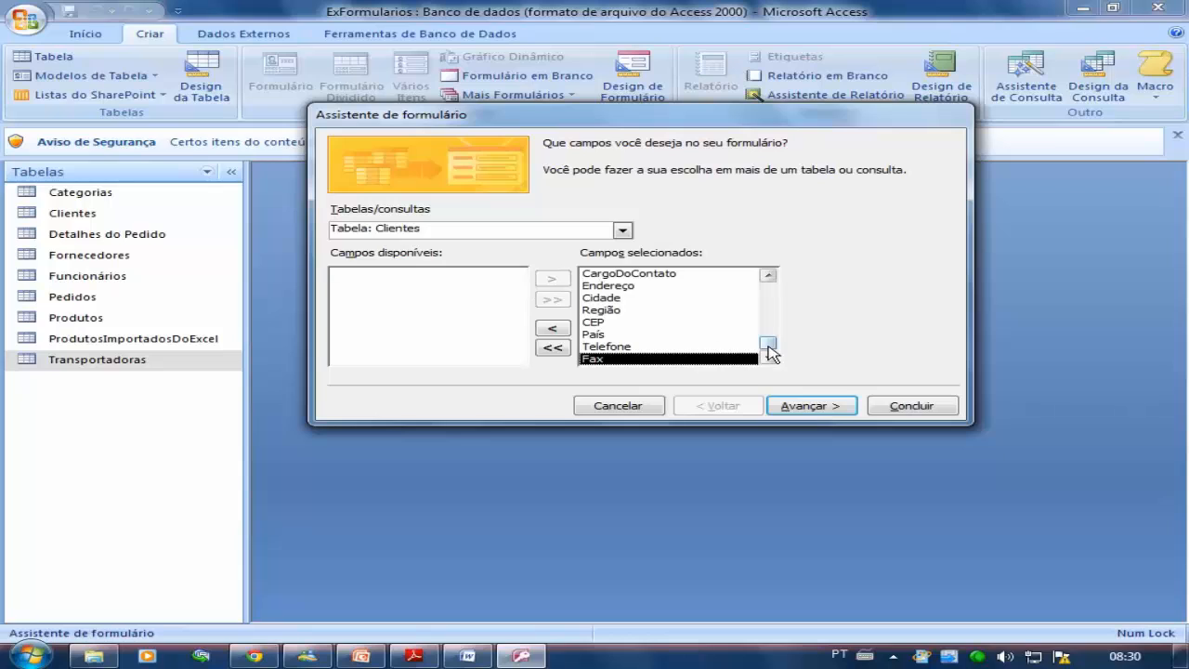
{"action": "left_click_drag", "start_coordinate": [769, 344], "coordinate": [760, 277]}
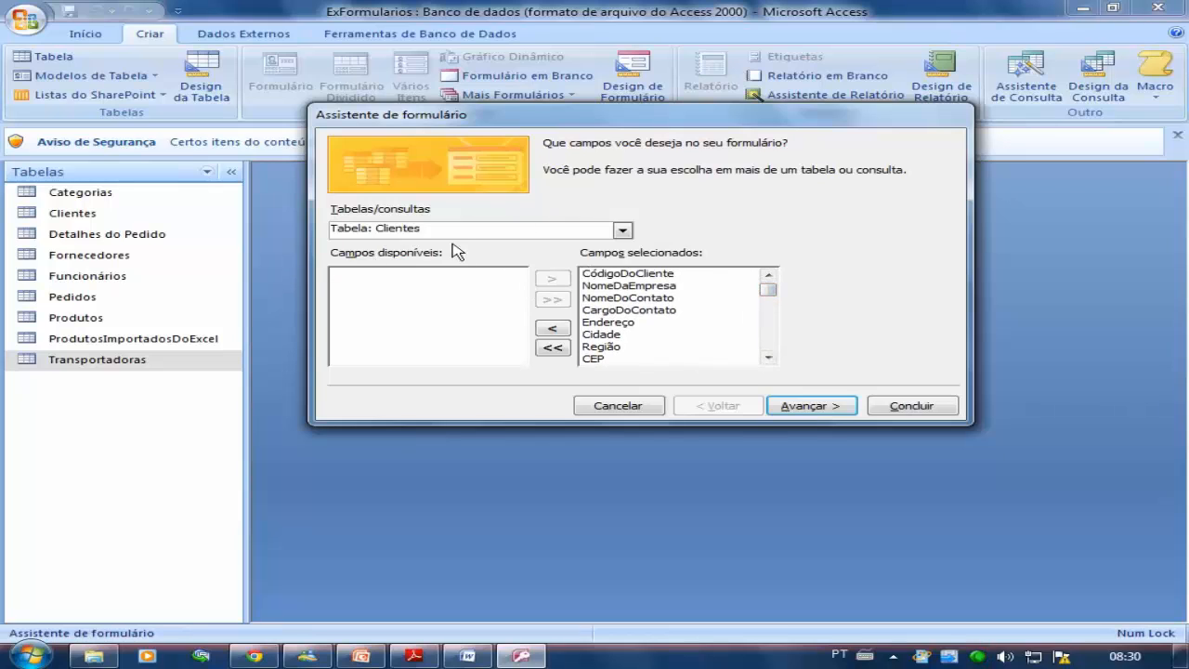
{"action": "left_click", "coordinate": [813, 409]}
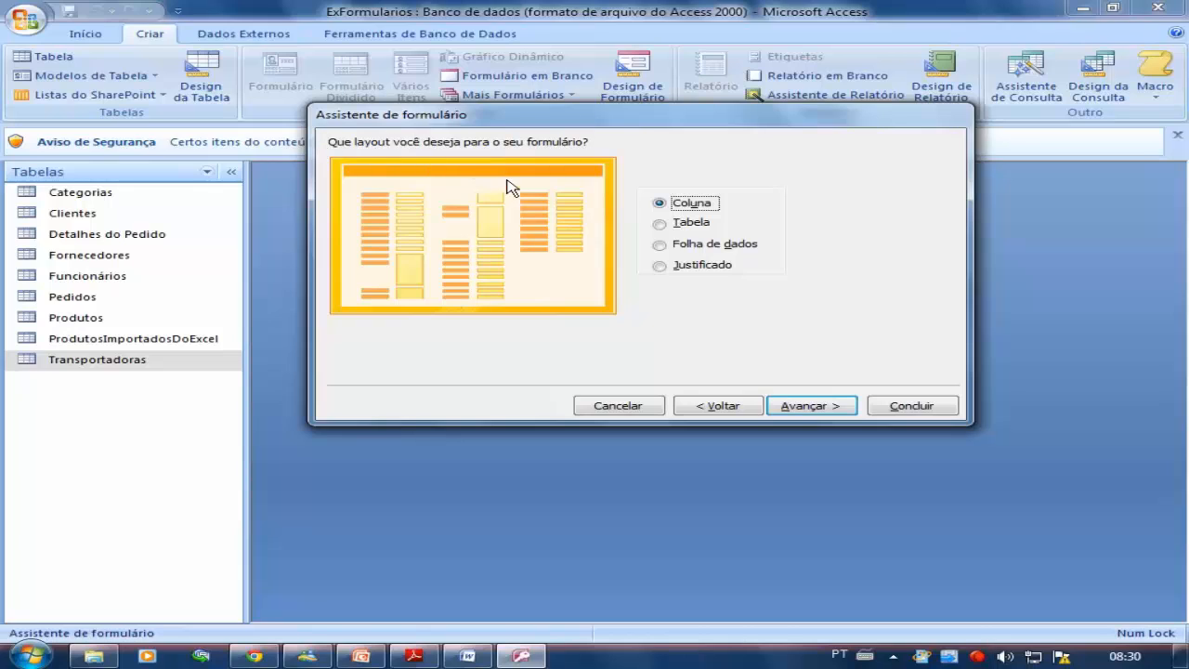
Preview the Tabela, Folha de dados, Justificado and Coluna layouts for the form
{"action": "left_click", "coordinate": [664, 225]}
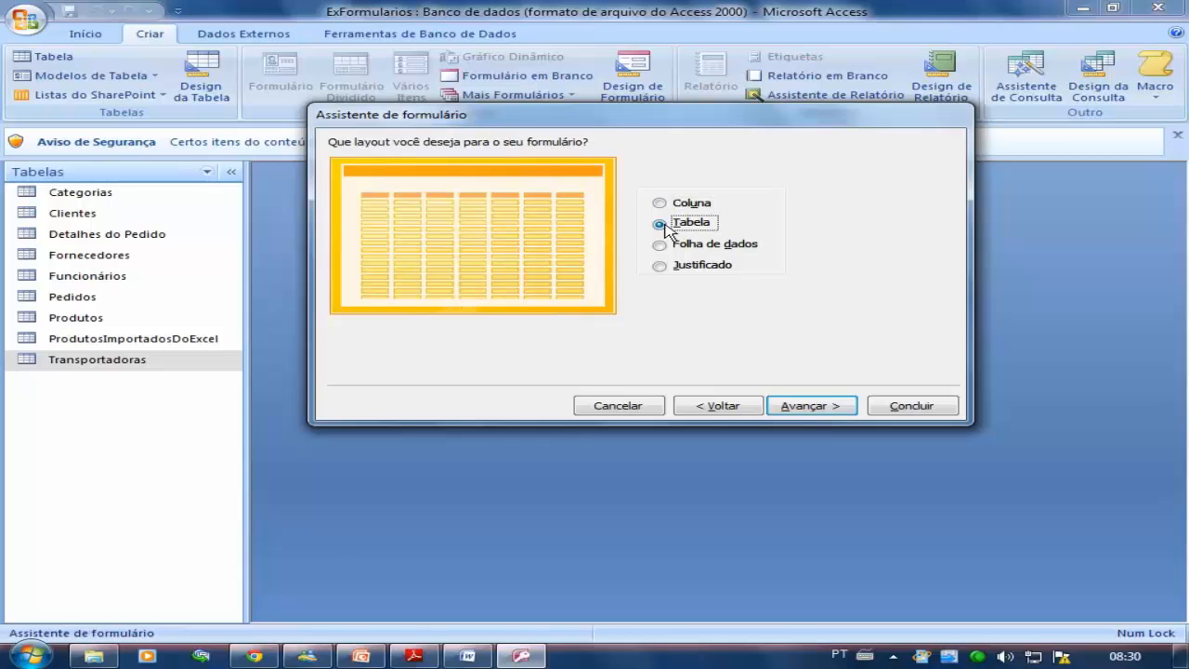
{"action": "left_click", "coordinate": [662, 247]}
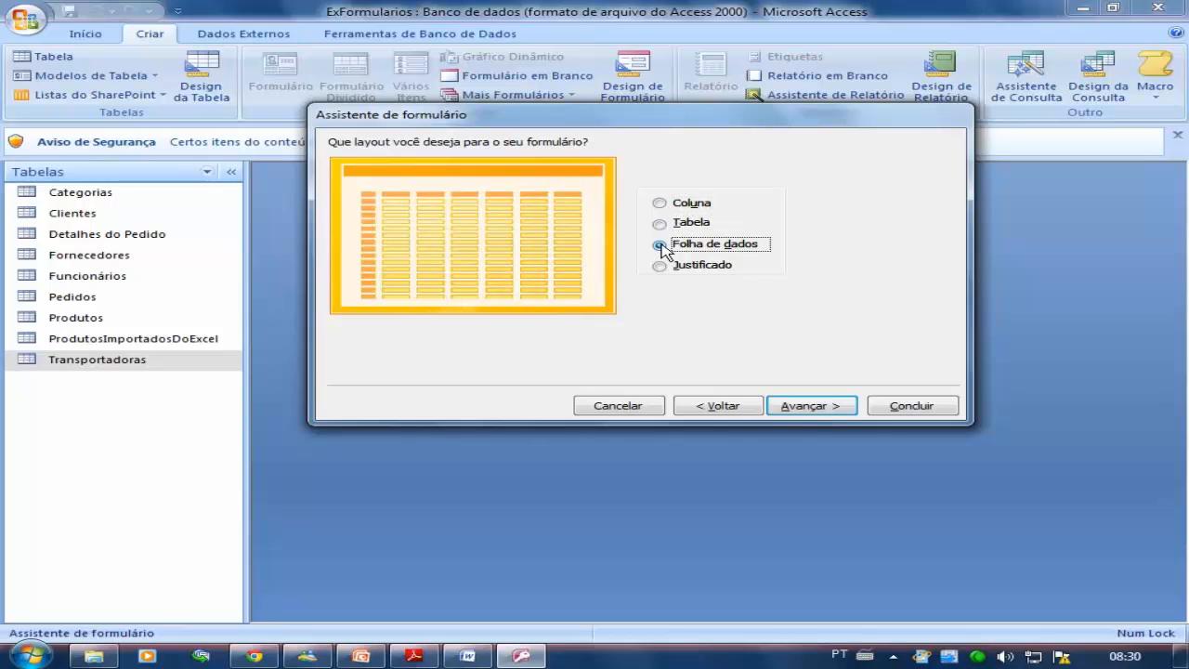
{"action": "left_click", "coordinate": [659, 267]}
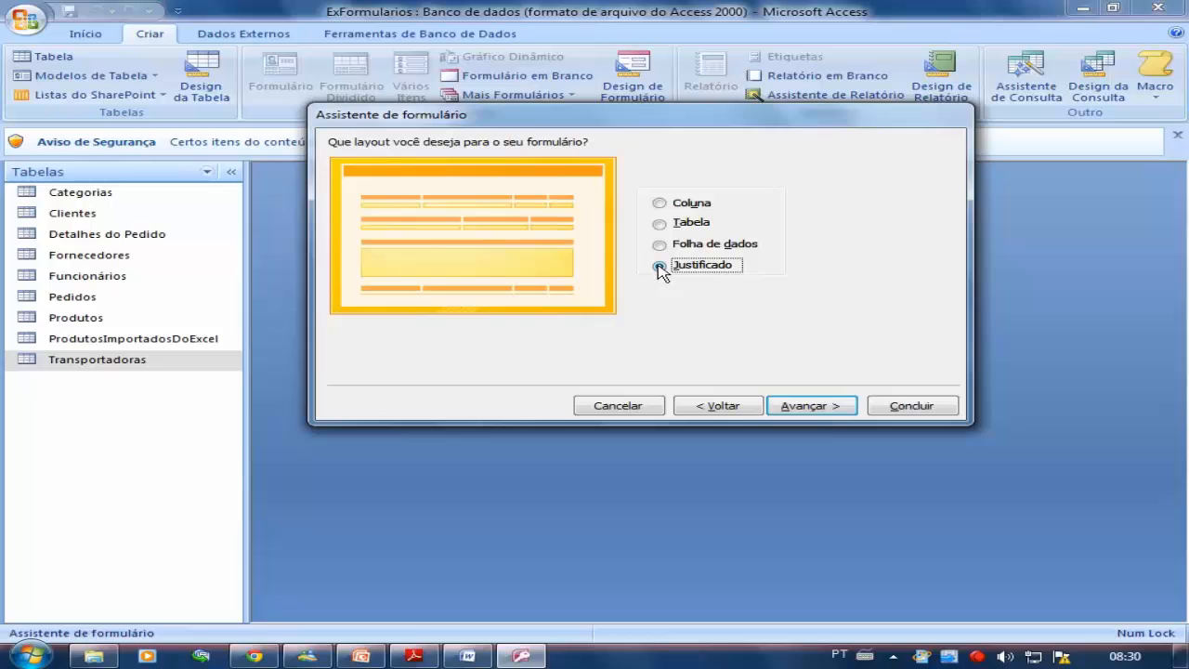
{"action": "left_click", "coordinate": [659, 203]}
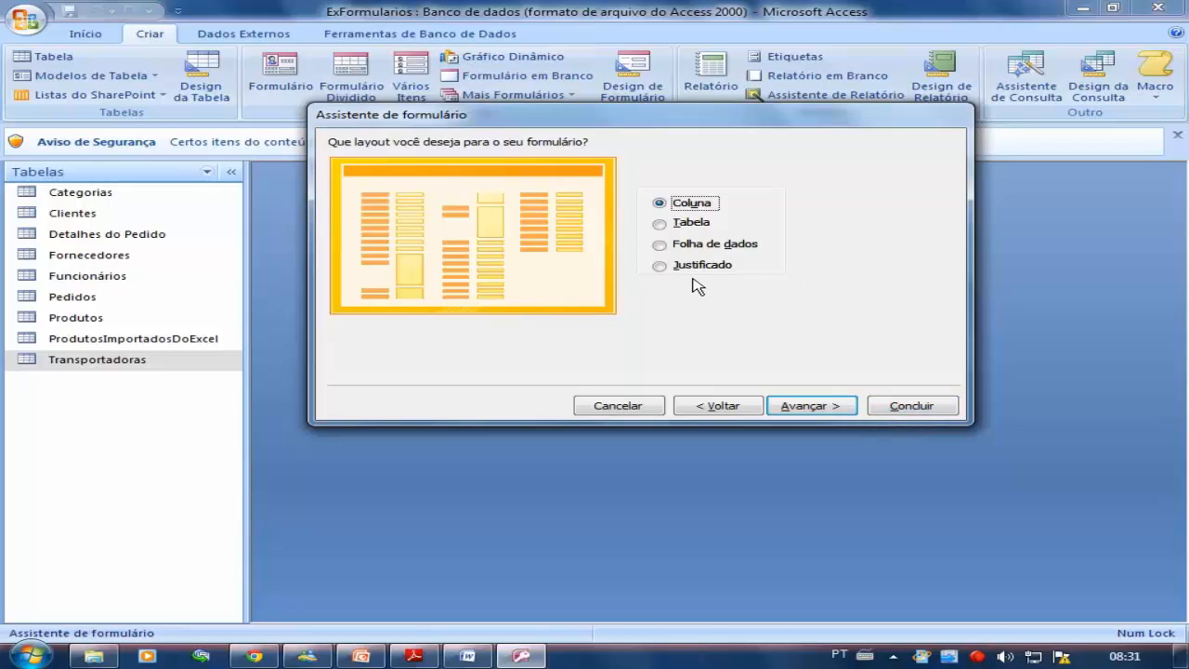
Create the form with the Justificado layout and maximize its window
{"action": "left_click", "coordinate": [660, 267]}
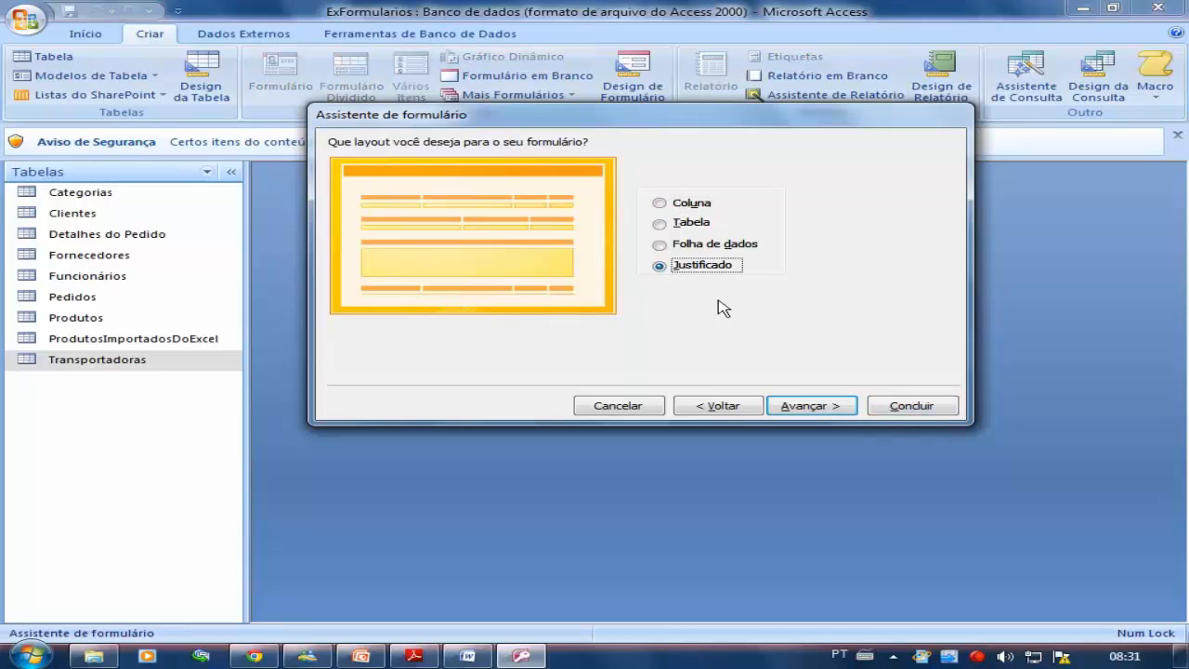
{"action": "left_click", "coordinate": [894, 406]}
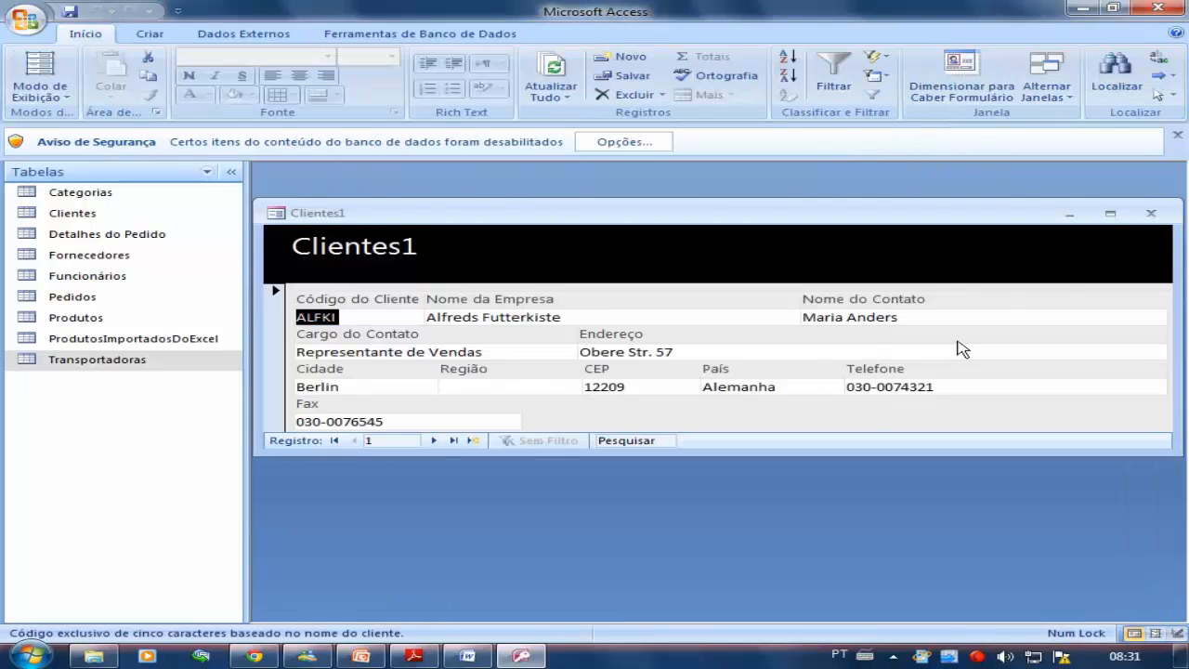
{"action": "left_click", "coordinate": [1110, 214]}
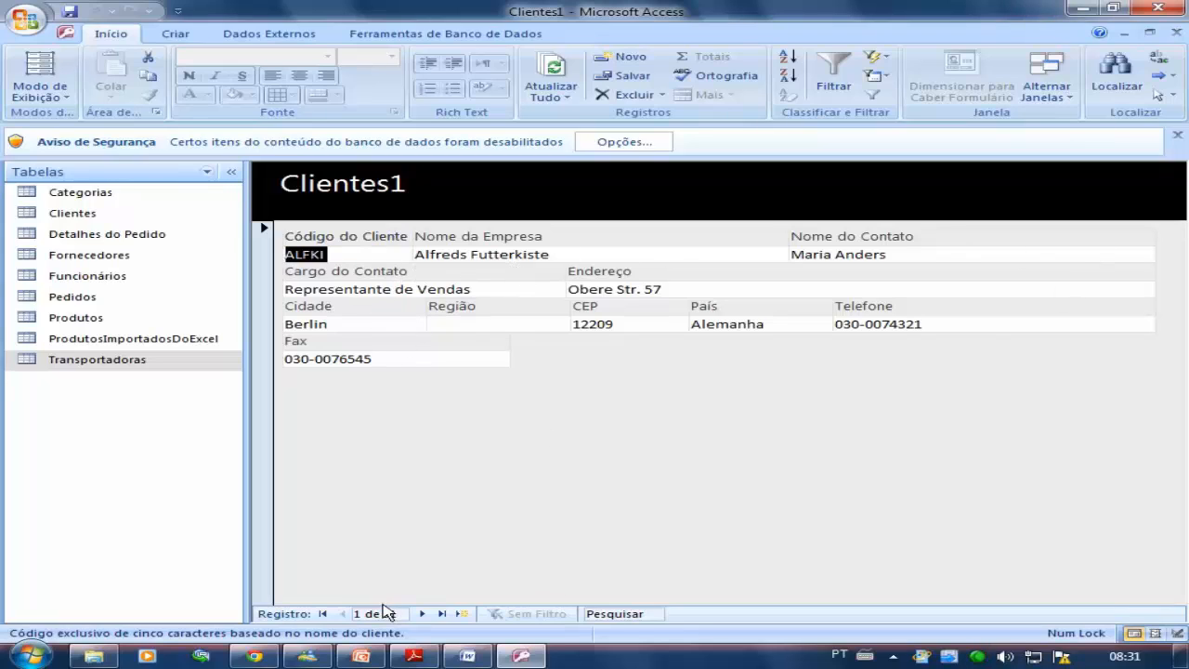
Browse six customer records forward and three back in the justified form
{"action": "left_click", "coordinate": [422, 613]}
{"action": "left_click", "coordinate": [422, 613]}
{"action": "left_click", "coordinate": [422, 613]}
{"action": "left_click", "coordinate": [422, 613]}
{"action": "left_click", "coordinate": [423, 613]}
{"action": "left_click", "coordinate": [423, 613]}
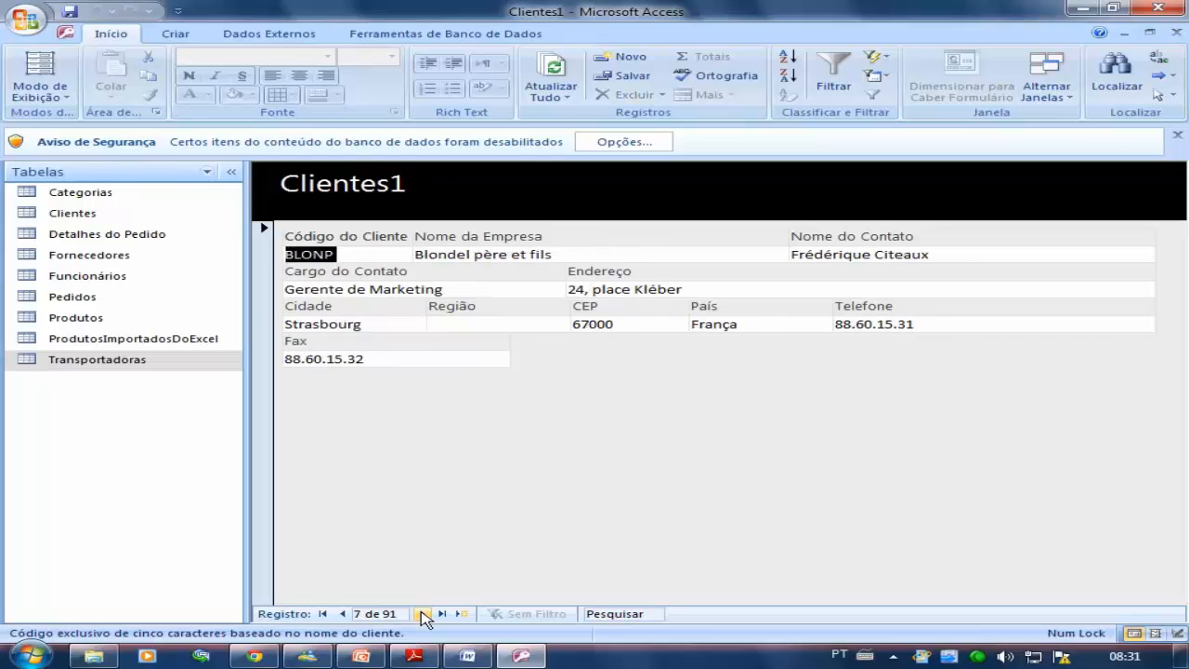
{"action": "left_click", "coordinate": [343, 613]}
{"action": "left_click", "coordinate": [342, 614]}
{"action": "left_click", "coordinate": [342, 614]}
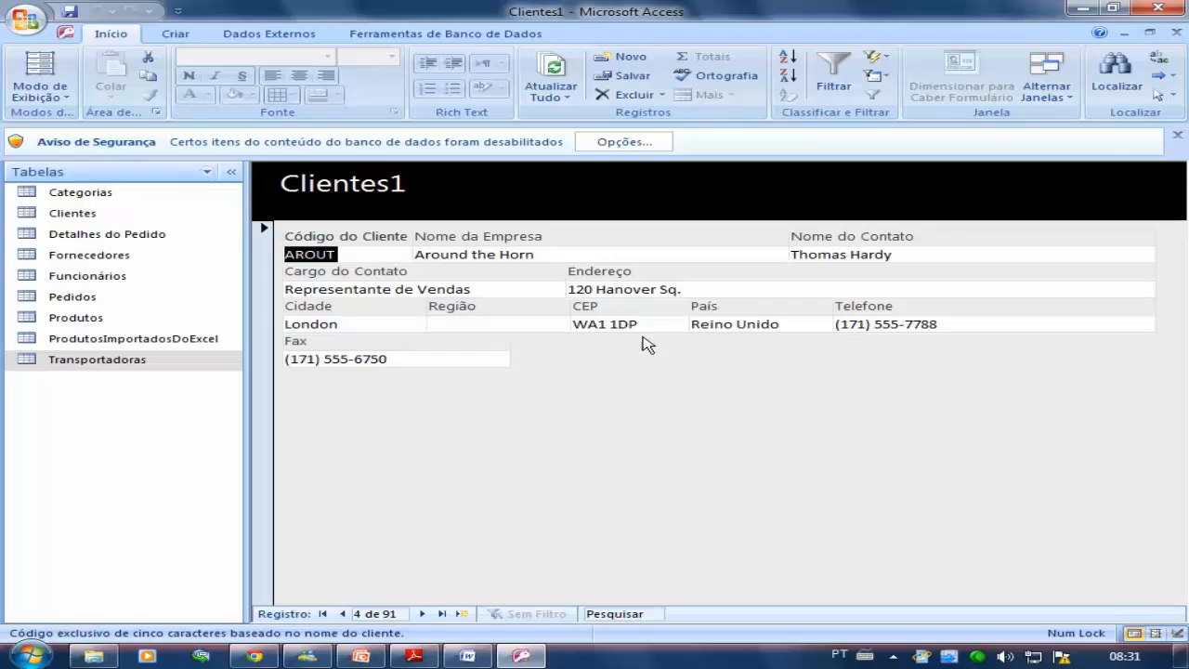
Dismiss the security warning bar and close the justified customer form
{"action": "left_click", "coordinate": [1176, 136]}
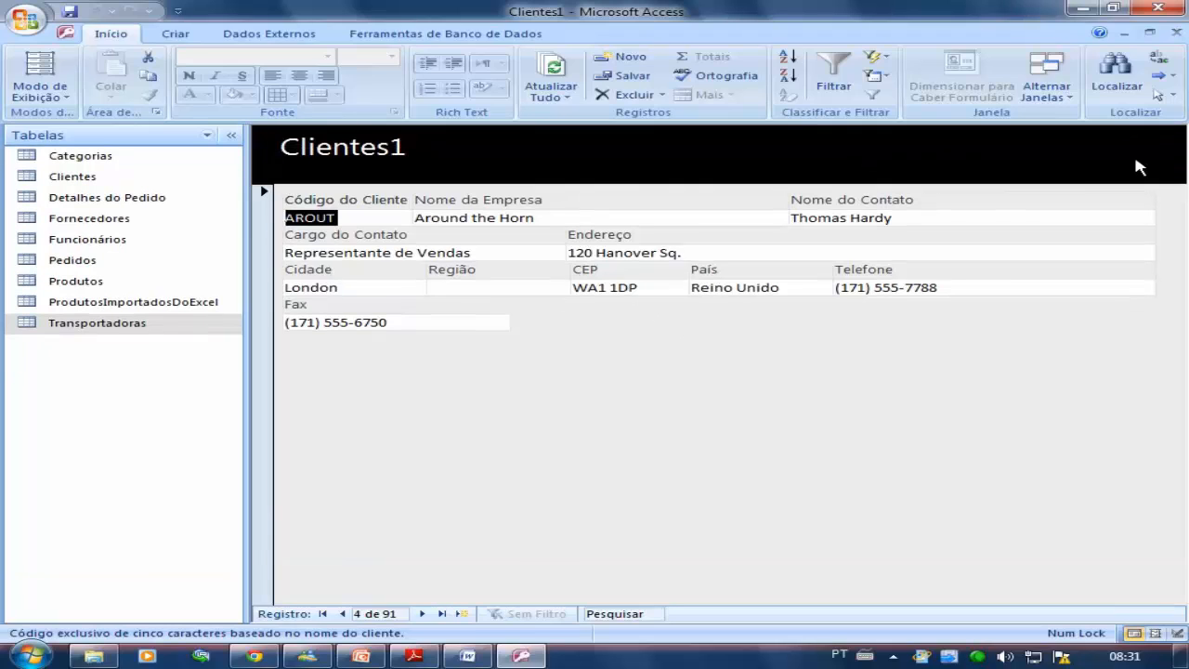
{"action": "left_click", "coordinate": [1176, 32]}
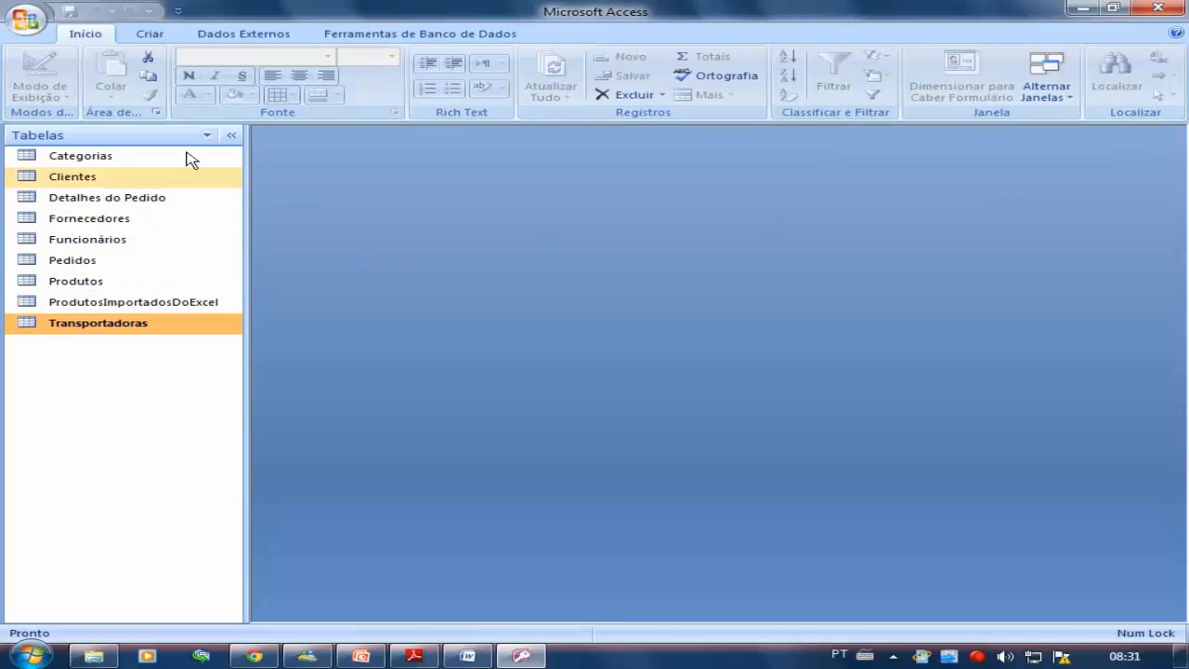
Start the form wizard again with the Clientes table as the field source
{"action": "left_click", "coordinate": [147, 34]}
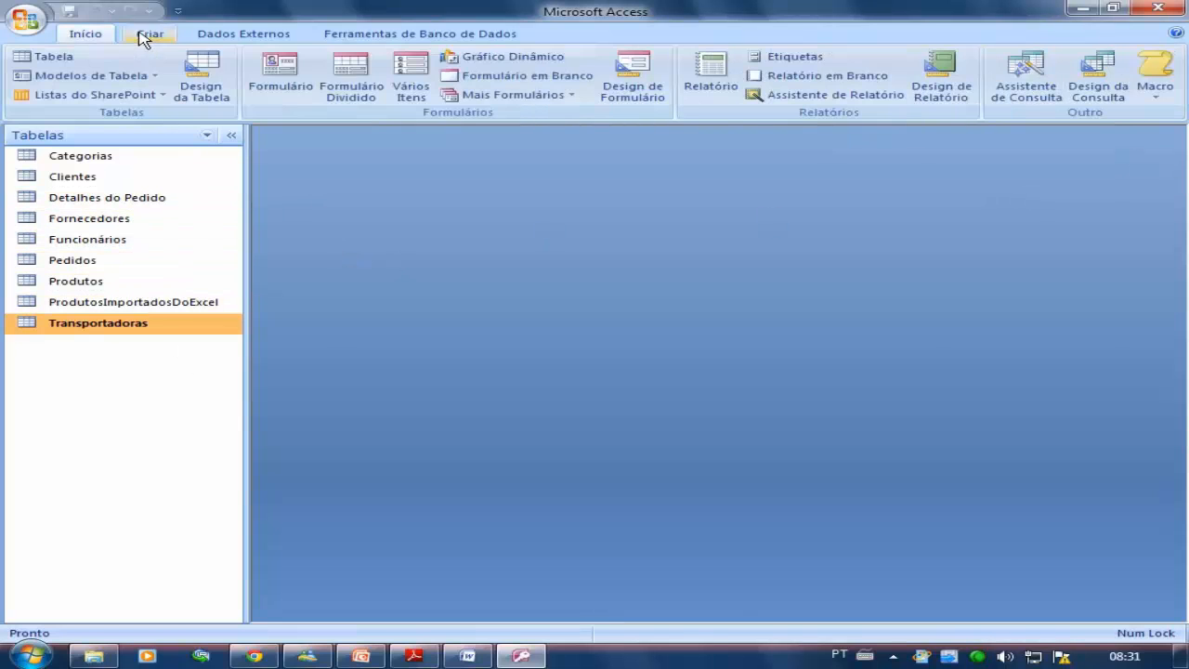
{"action": "left_click", "coordinate": [576, 99]}
{"action": "left_click", "coordinate": [573, 126]}
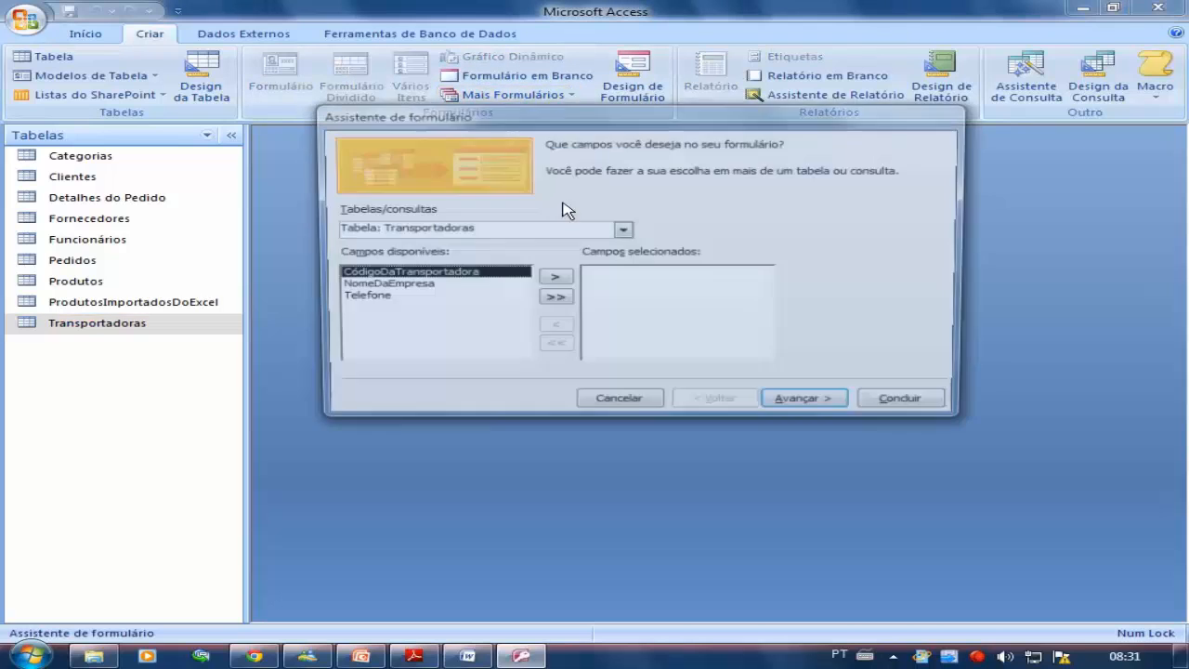
{"action": "left_click", "coordinate": [622, 230]}
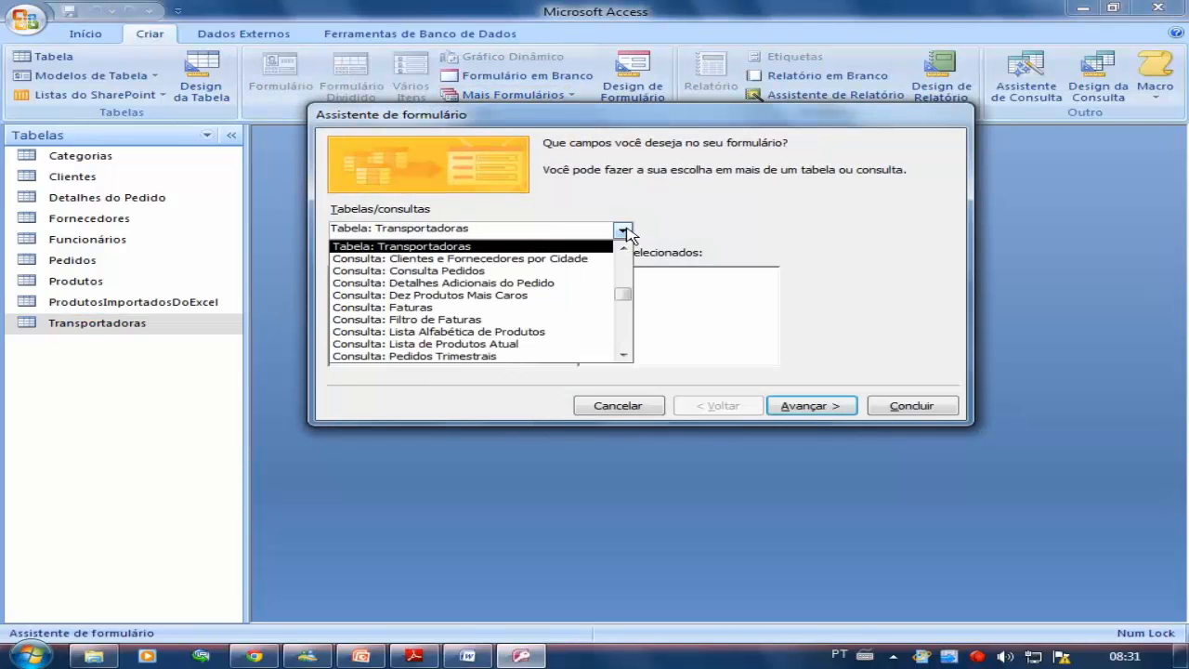
{"action": "left_click_drag", "start_coordinate": [628, 307], "coordinate": [623, 257]}
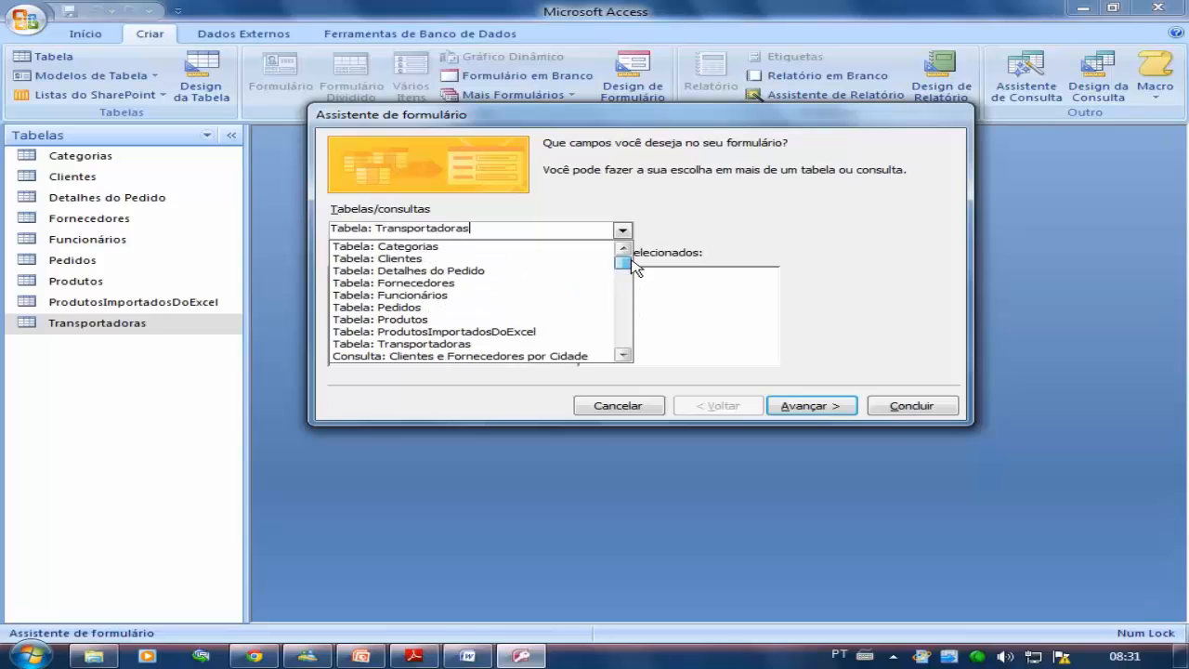
{"action": "left_click", "coordinate": [531, 261]}
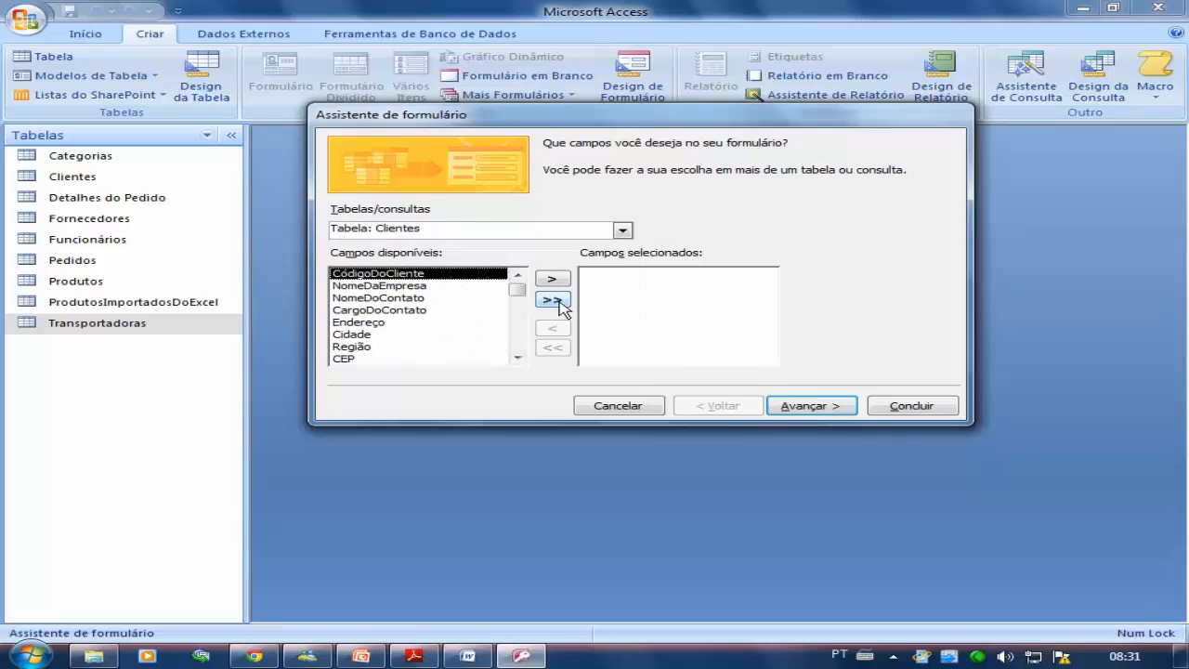
Create the second form with all Clientes fields in the Folha de dados layout and look through its records
{"action": "left_click", "coordinate": [554, 301]}
{"action": "left_click", "coordinate": [773, 401]}
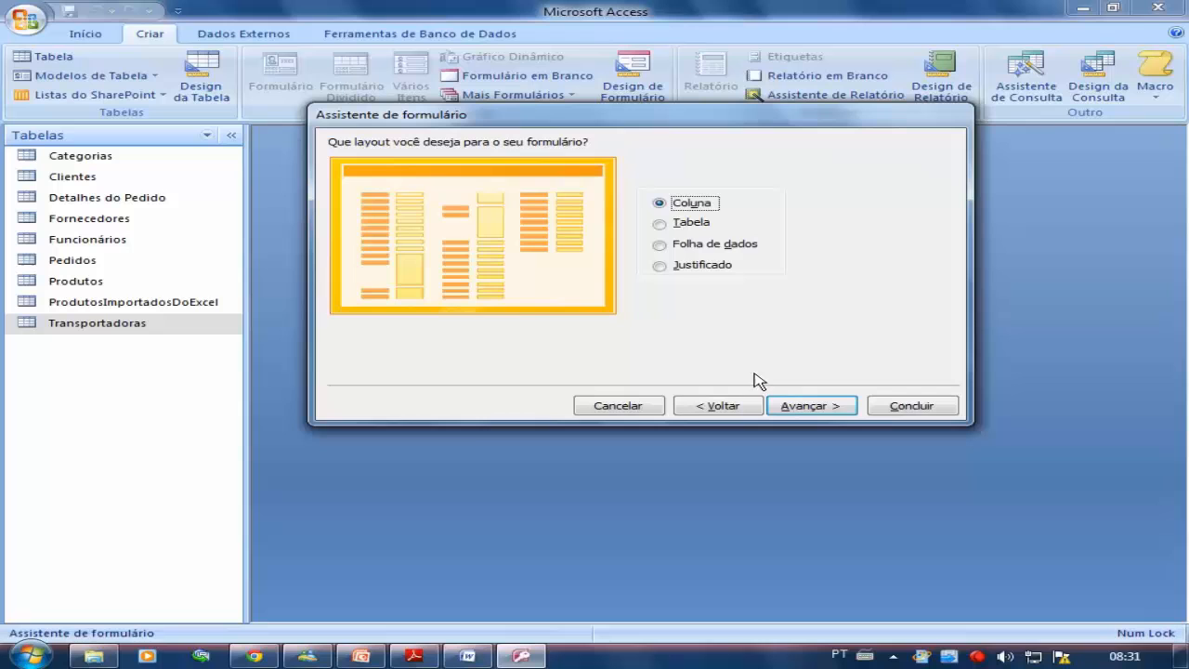
{"action": "left_click", "coordinate": [661, 244]}
{"action": "left_click", "coordinate": [909, 409]}
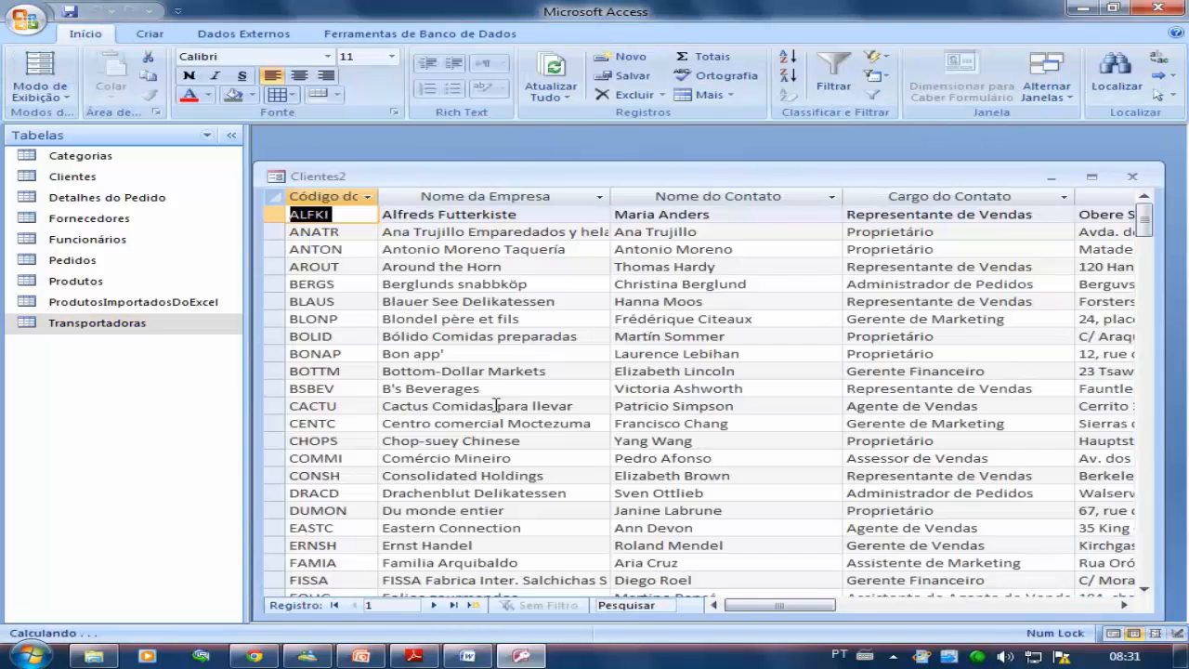
{"action": "scroll", "coordinate": [716, 311], "scroll_direction": "down", "scroll_amount": 3}
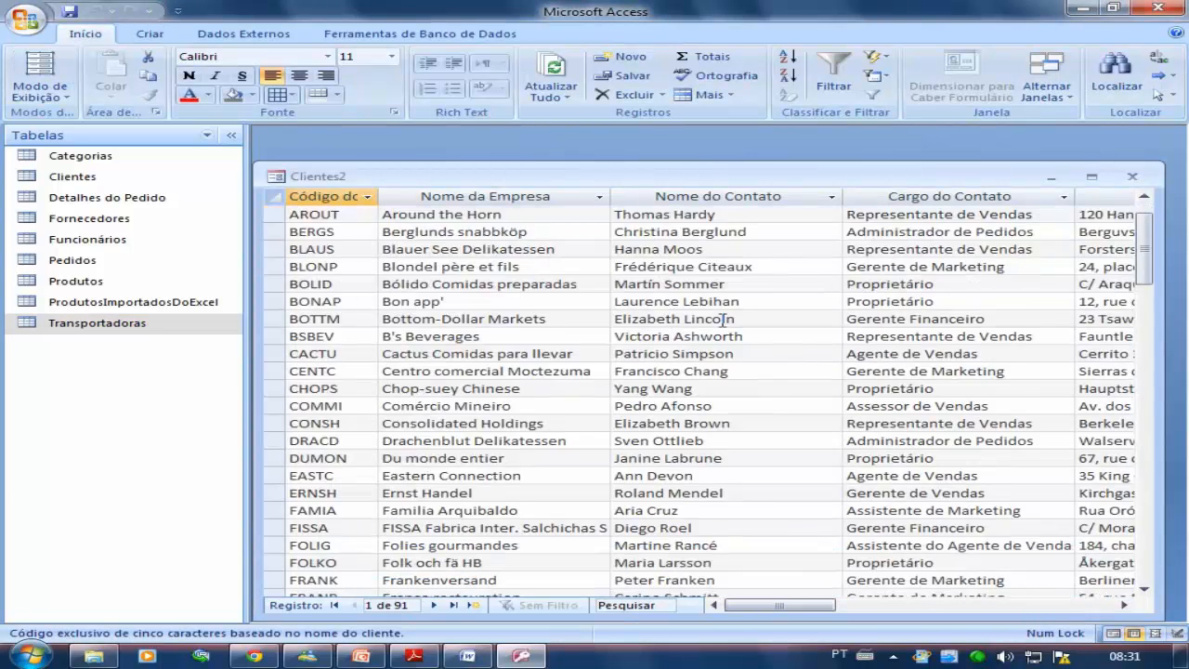
Open the Clientes table to compare it with the Folha de dados form, and close both windows
{"action": "scroll", "coordinate": [707, 324], "scroll_direction": "up", "scroll_amount": 3}
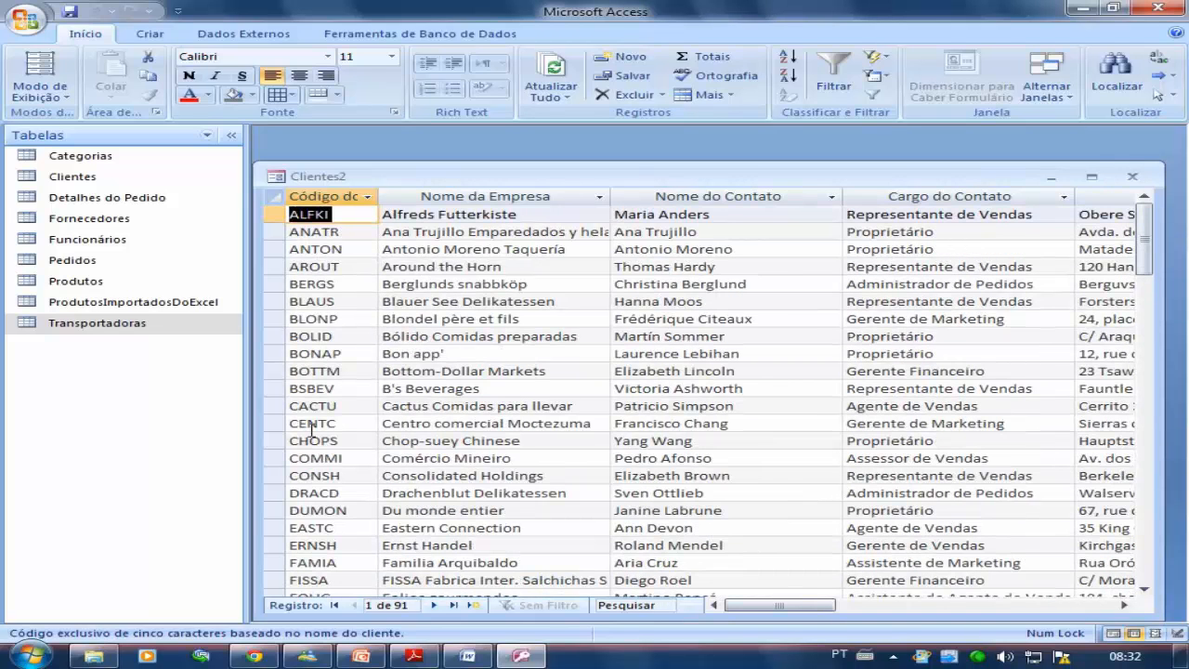
{"action": "double_click", "coordinate": [113, 177]}
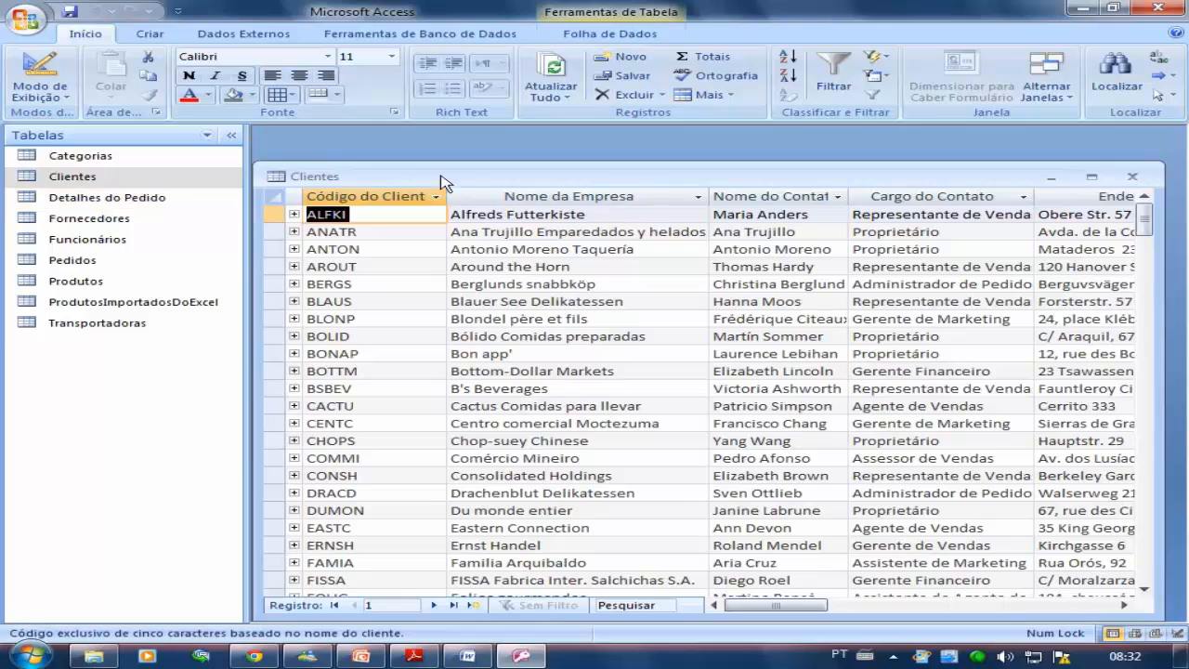
{"action": "left_click_drag", "start_coordinate": [441, 181], "coordinate": [456, 180]}
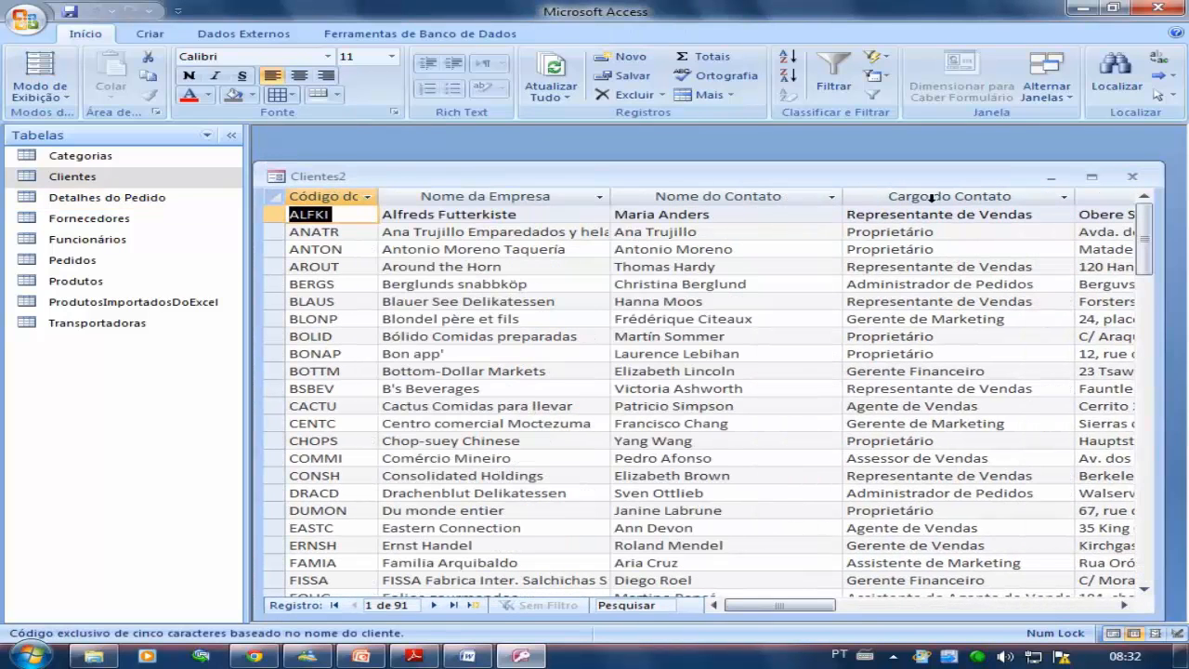
{"action": "left_click", "coordinate": [1133, 176]}
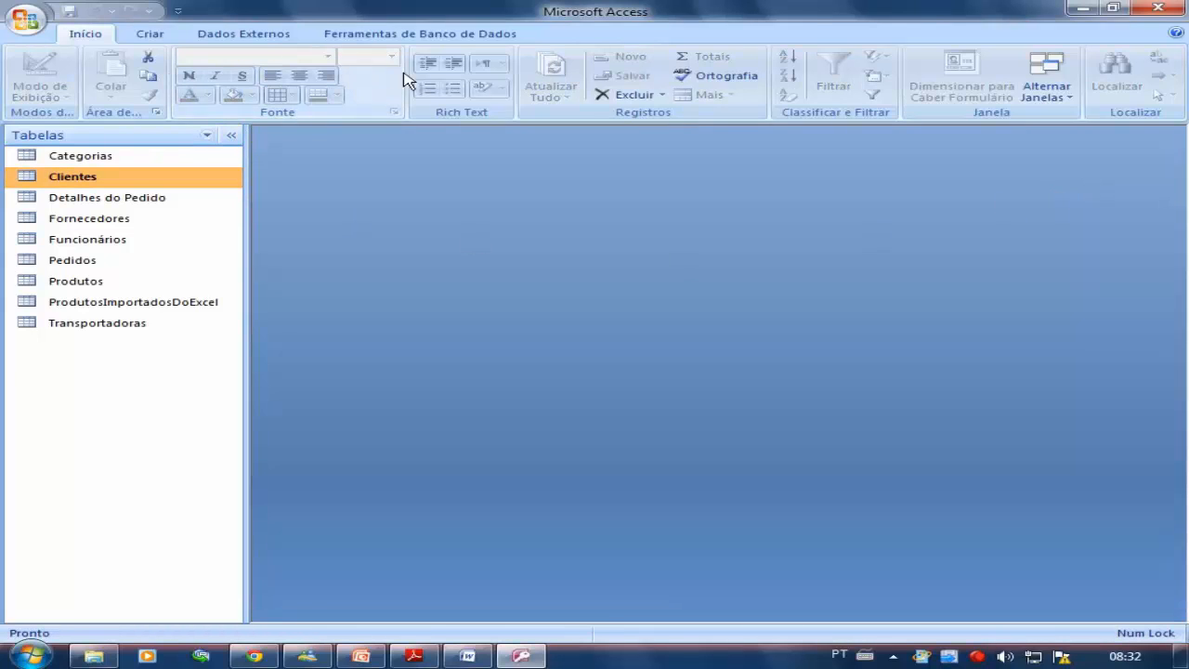
Create a third form with the form wizard, using all Clientes fields and the Tabela layout
{"action": "left_click", "coordinate": [162, 37]}
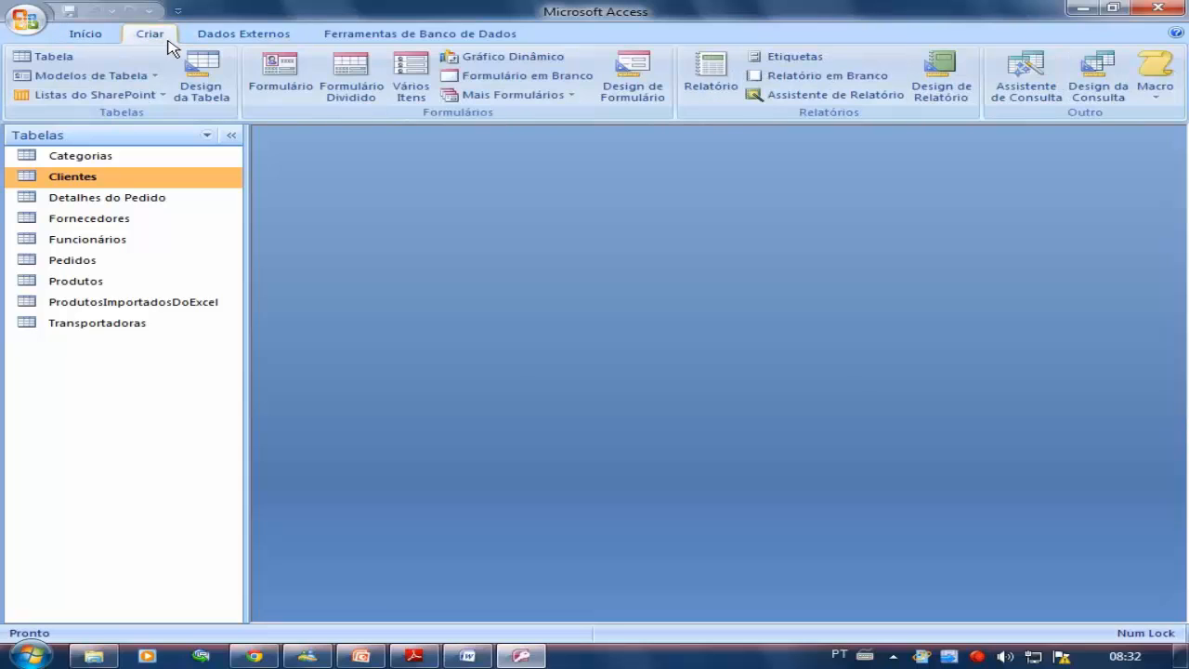
{"action": "left_click", "coordinate": [576, 97]}
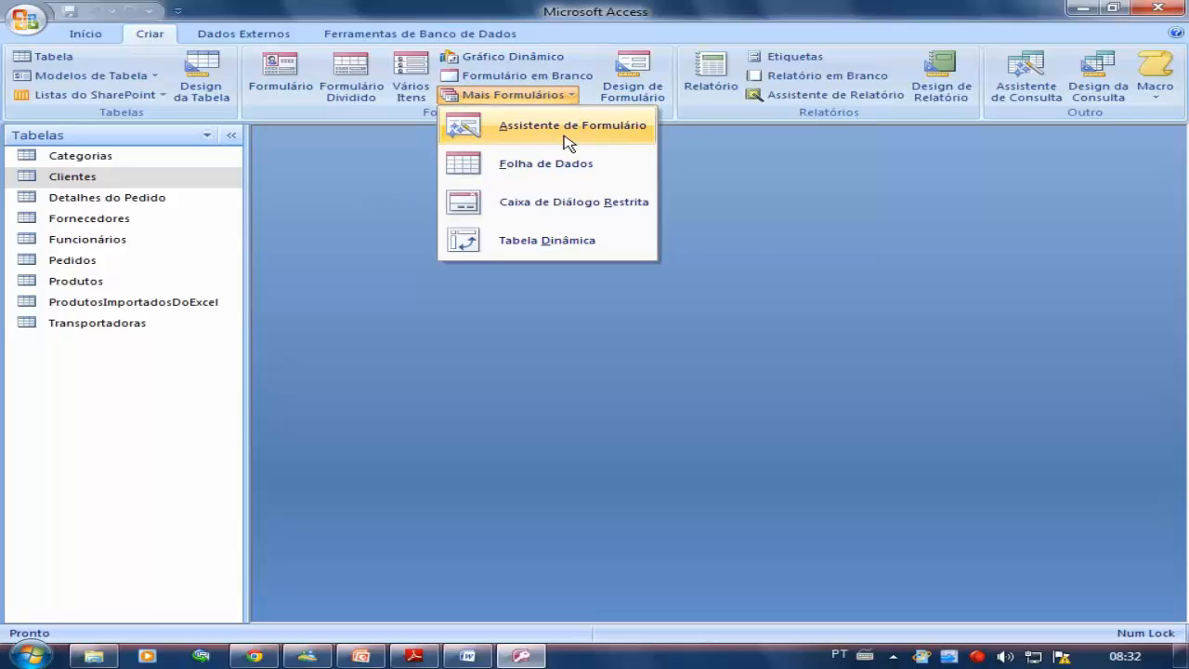
{"action": "left_click", "coordinate": [568, 133]}
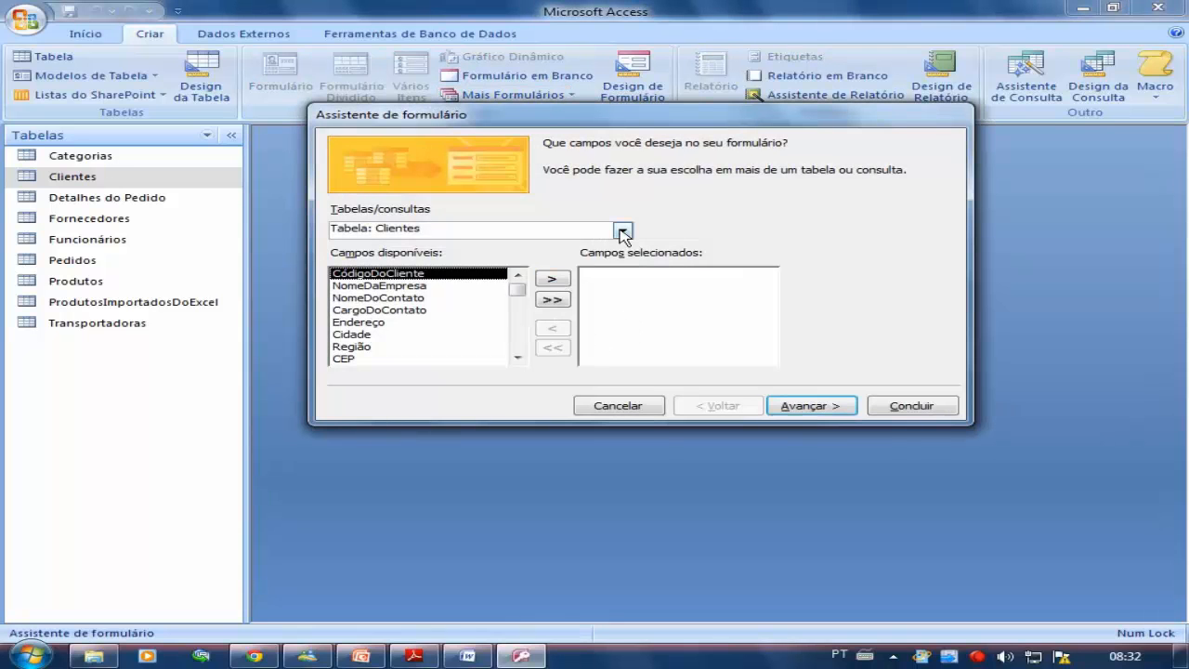
{"action": "left_click", "coordinate": [554, 300]}
{"action": "left_click", "coordinate": [778, 406]}
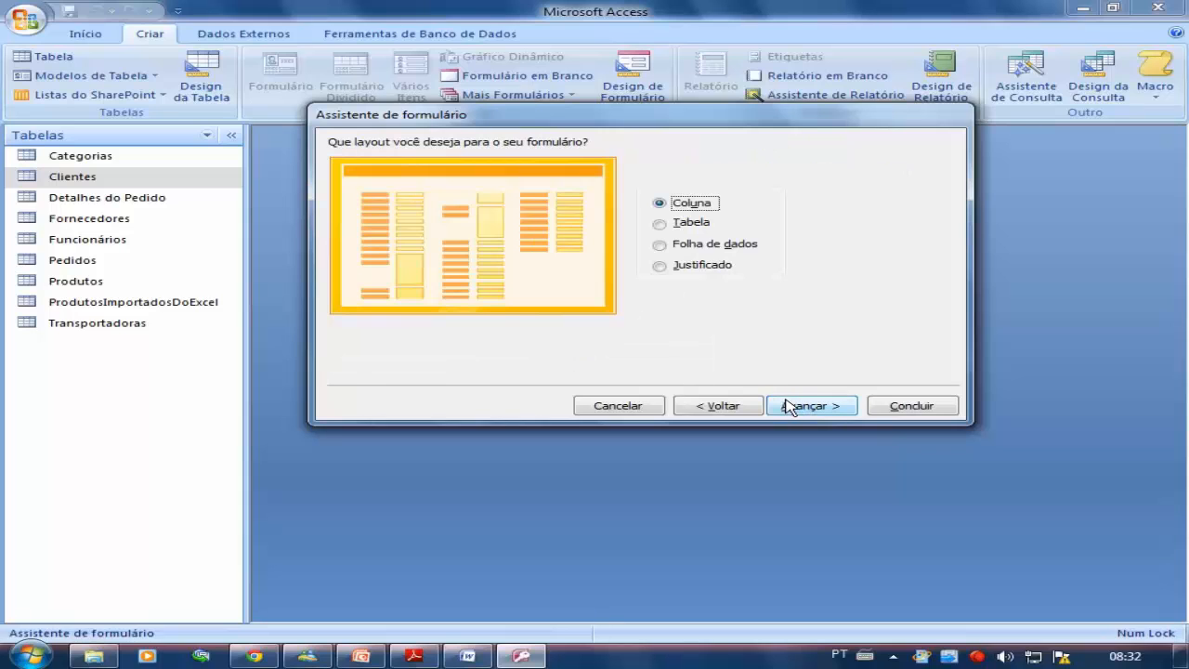
{"action": "left_click", "coordinate": [692, 227]}
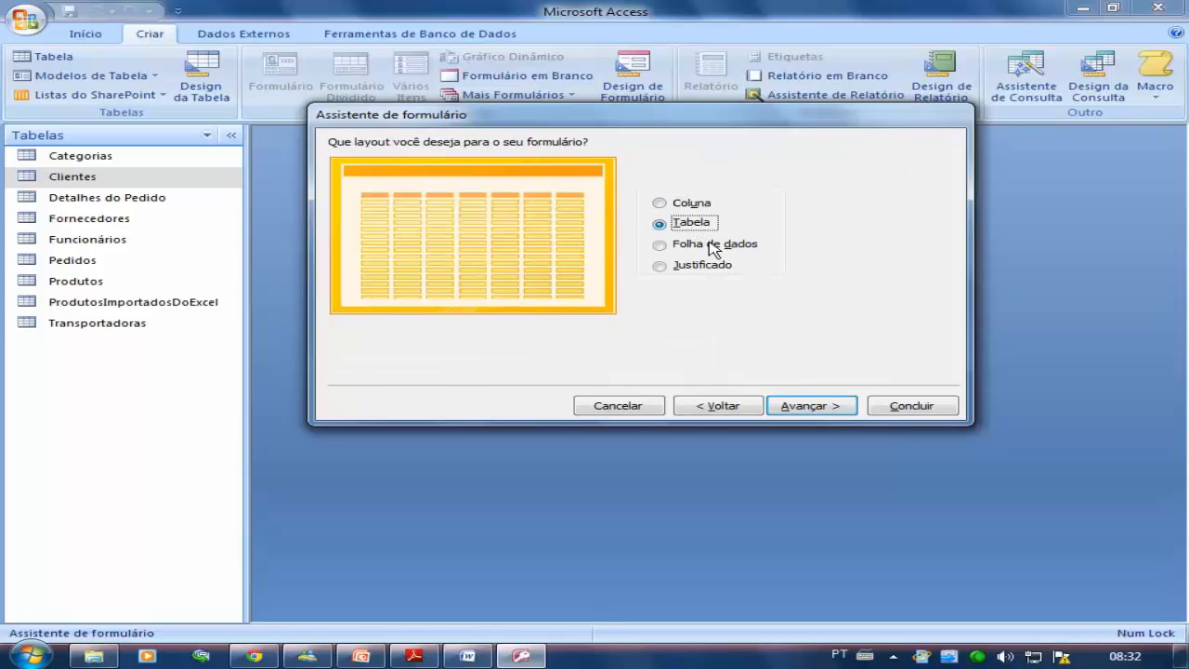
{"action": "left_click", "coordinate": [883, 408]}
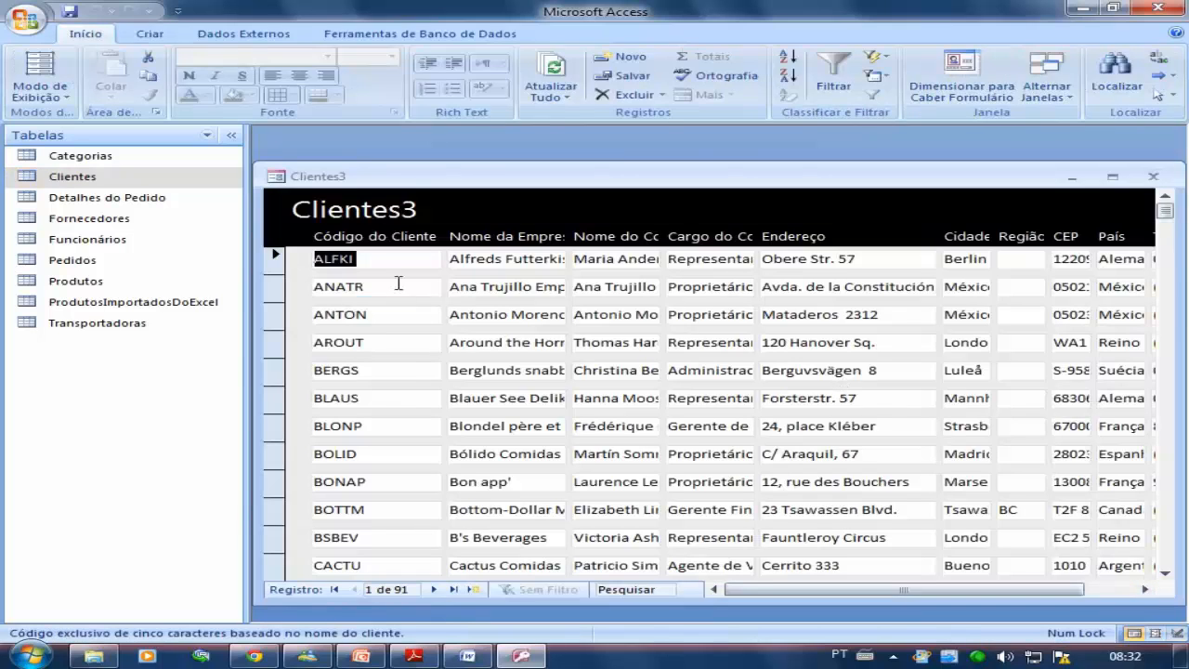
Look through the first few customer records in the tabular form and close it
{"action": "left_click", "coordinate": [398, 282]}
{"action": "left_click", "coordinate": [400, 312]}
{"action": "left_click", "coordinate": [510, 314]}
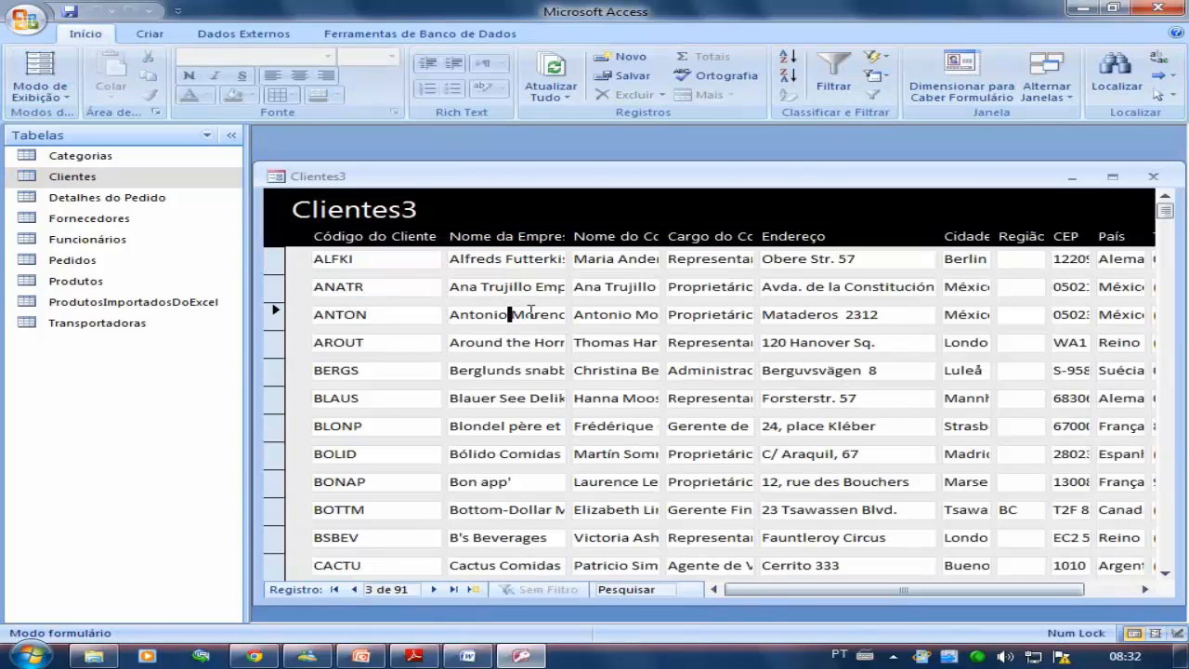
{"action": "left_click", "coordinate": [574, 259]}
{"action": "left_click", "coordinate": [1153, 176]}
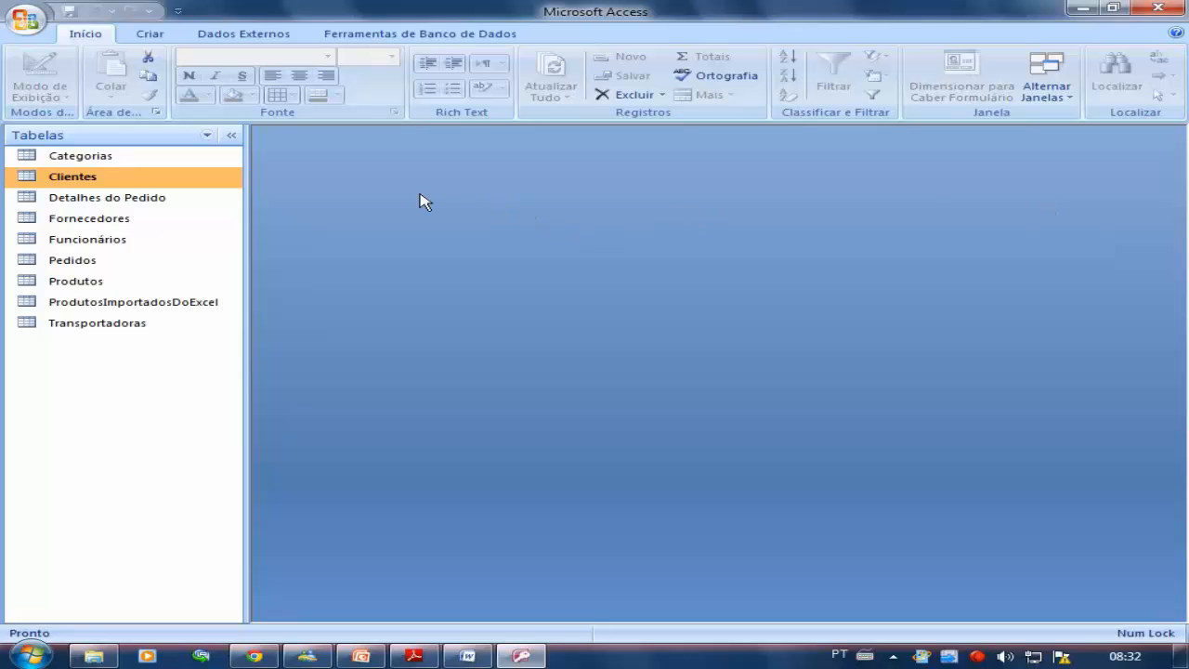
Set the current database's document window option to Documentos com Guias and reopen ExFormularios.mdb for it to take effect
{"action": "left_click", "coordinate": [38, 26]}
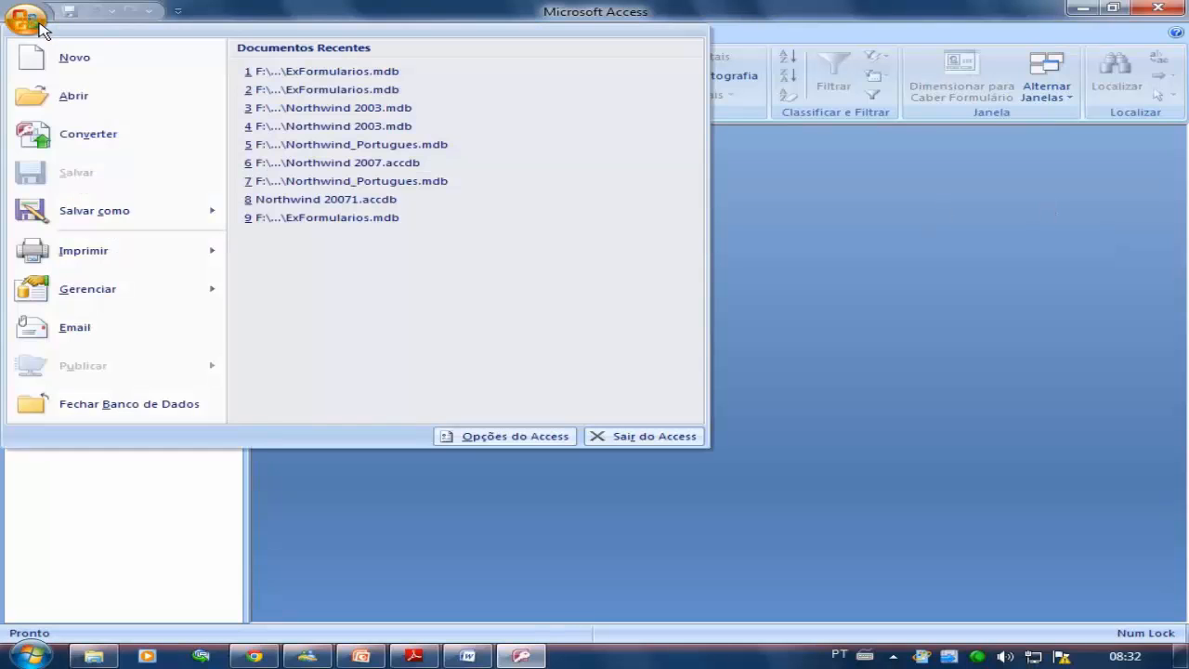
{"action": "left_click", "coordinate": [505, 434]}
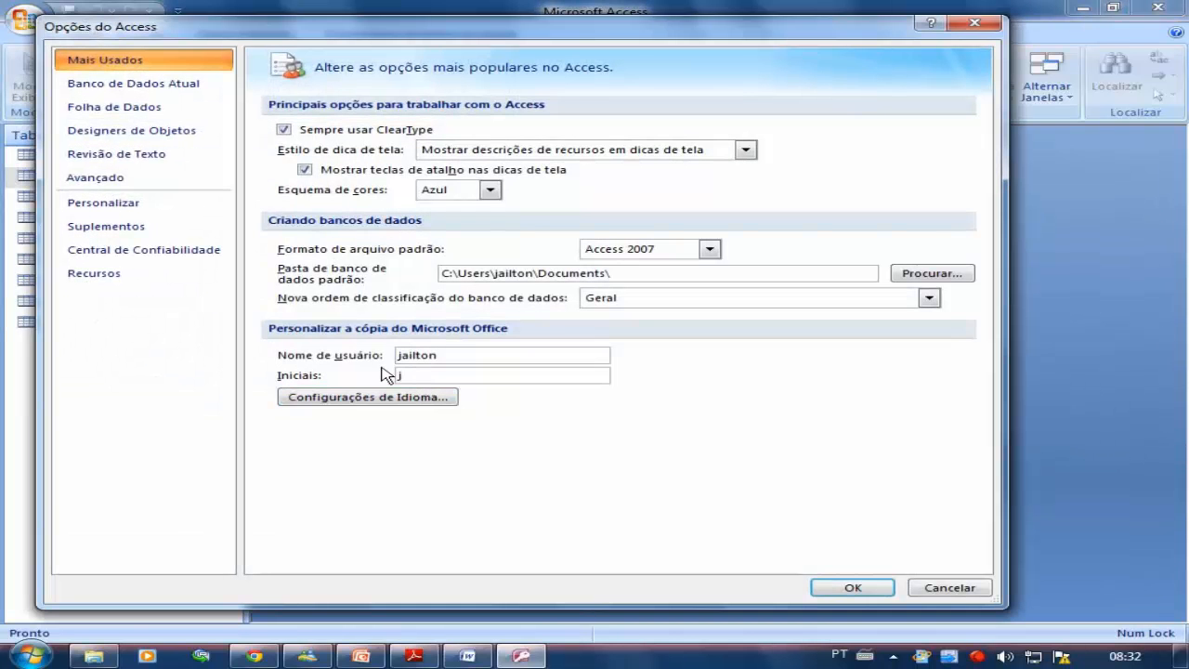
{"action": "left_click", "coordinate": [150, 156]}
{"action": "left_click", "coordinate": [126, 177]}
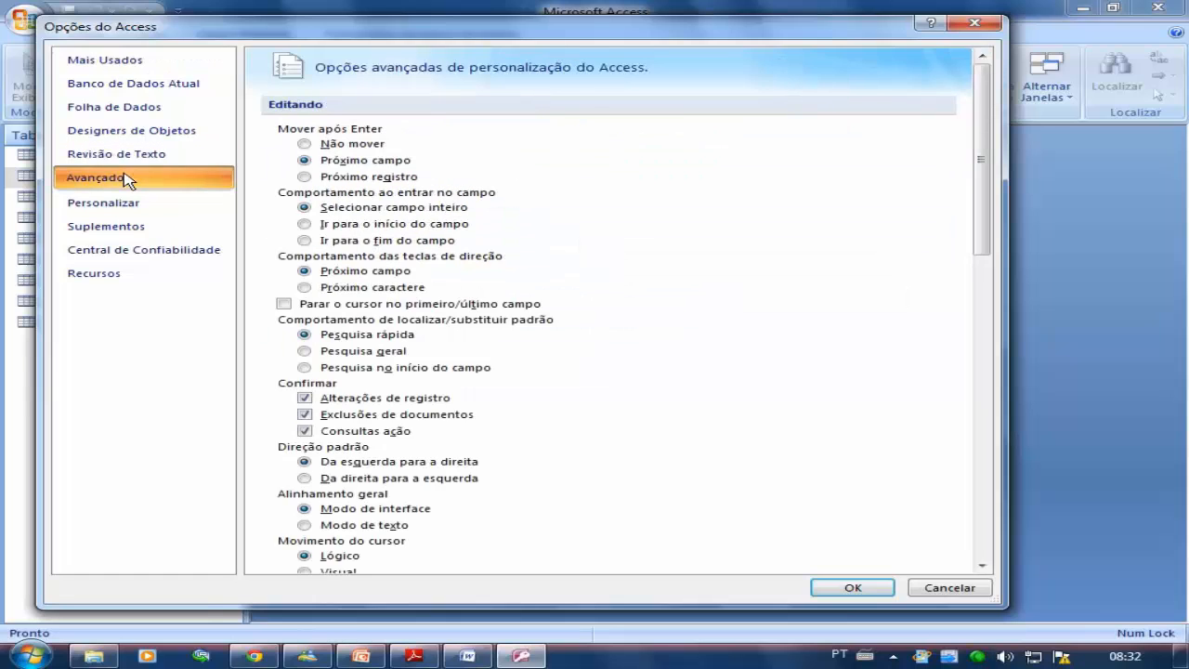
{"action": "left_click", "coordinate": [162, 86]}
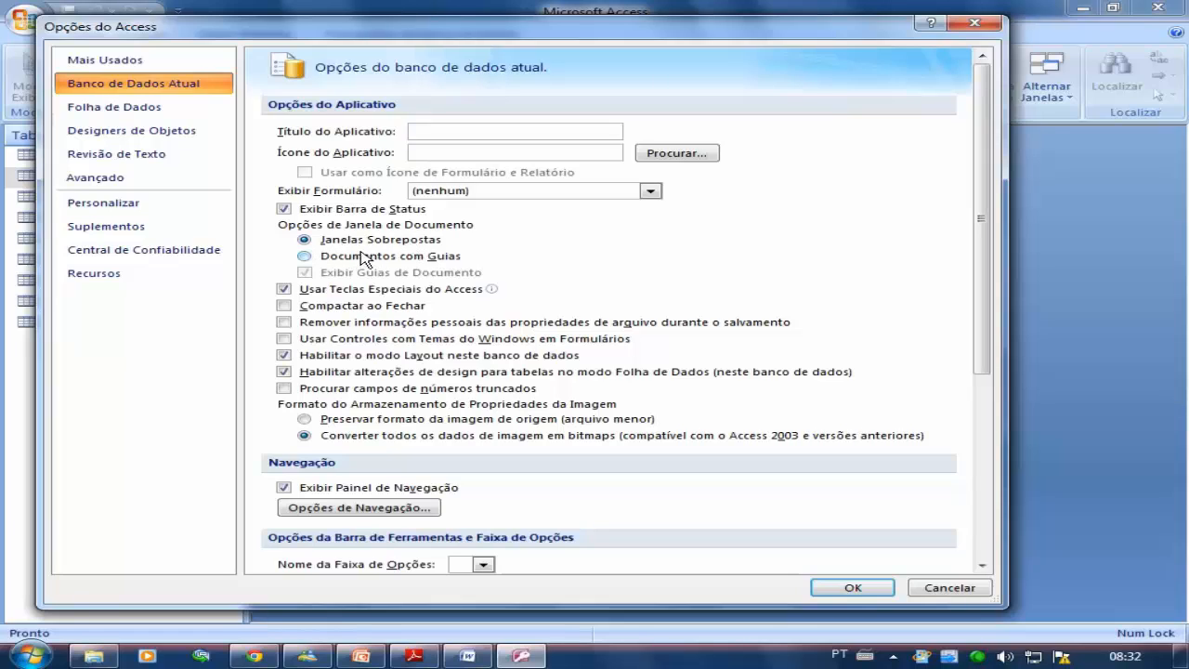
{"action": "left_click", "coordinate": [317, 260]}
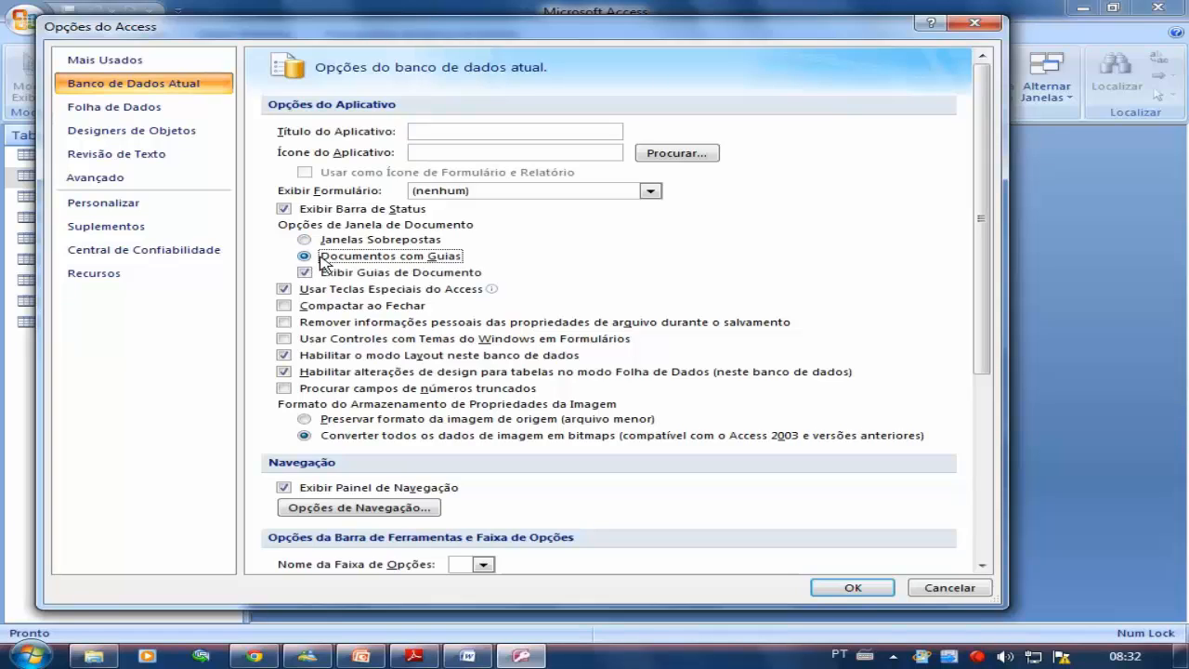
{"action": "left_click", "coordinate": [843, 587]}
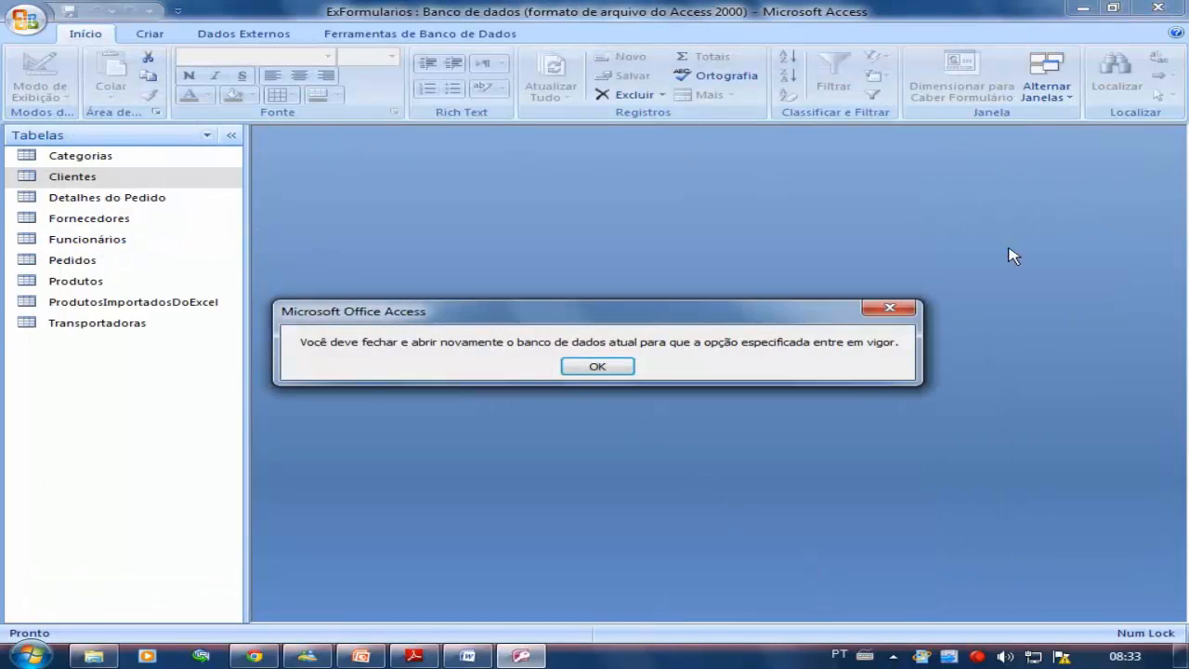
{"action": "left_click", "coordinate": [597, 367]}
{"action": "left_click", "coordinate": [1157, 7]}
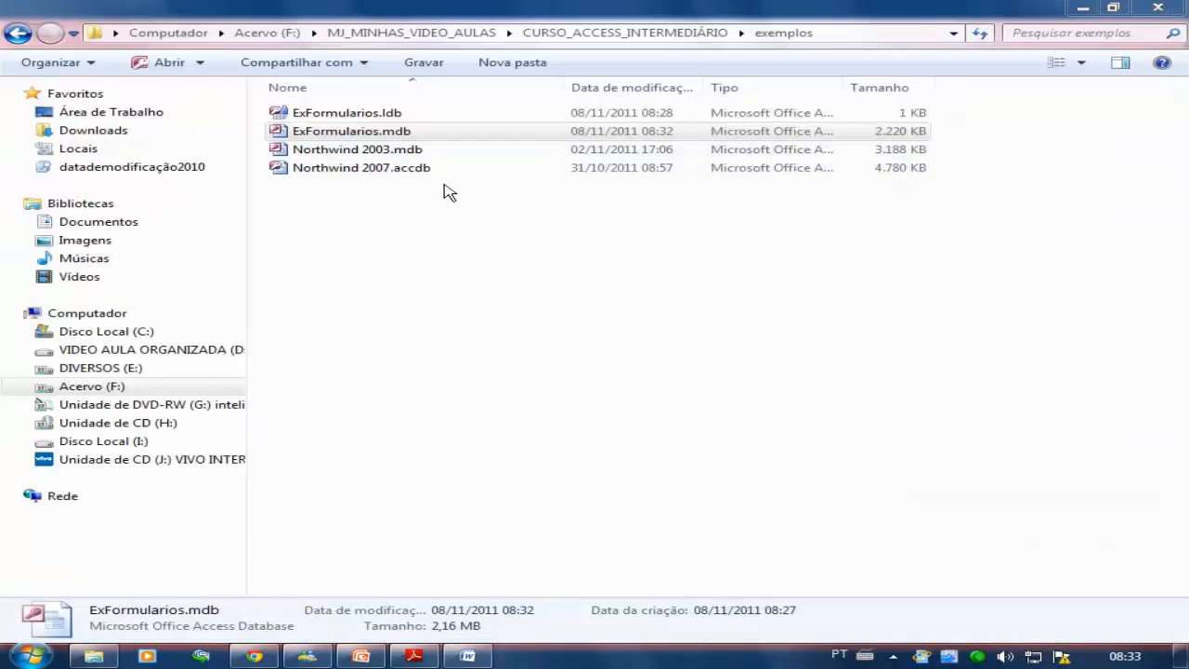
{"action": "double_click", "coordinate": [402, 112]}
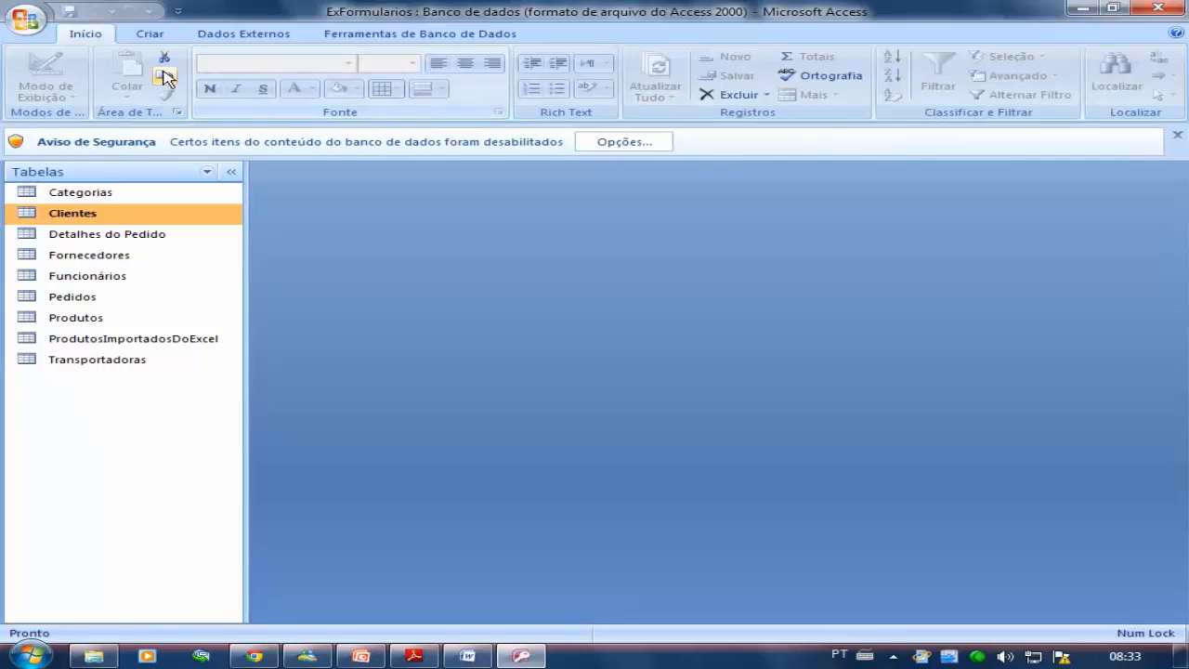
Start another wizard form with all Clientes fields and the Coluna layout, advancing to the style choice
{"action": "left_click", "coordinate": [155, 35]}
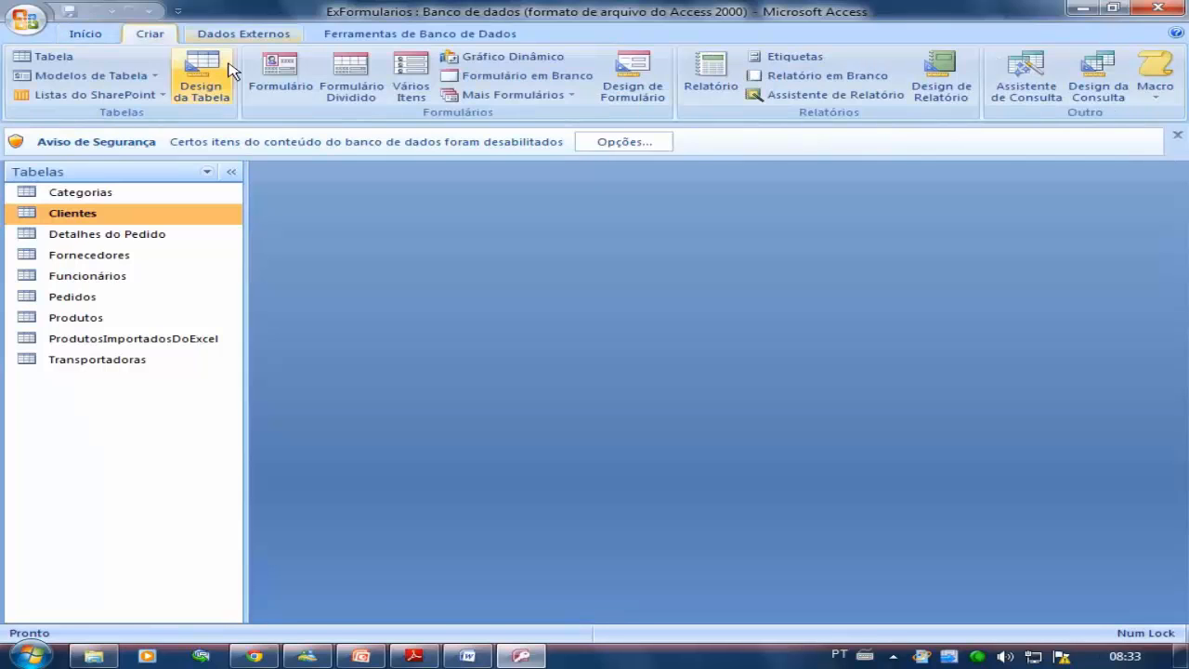
{"action": "left_click", "coordinate": [575, 96]}
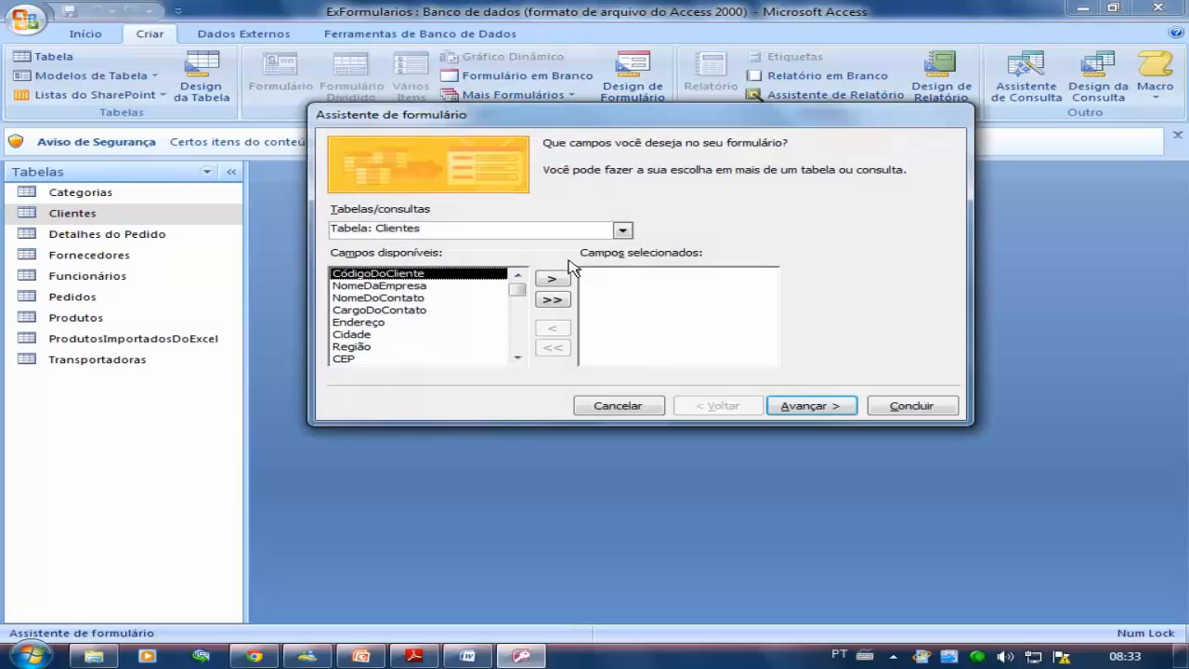
{"action": "left_click", "coordinate": [552, 302]}
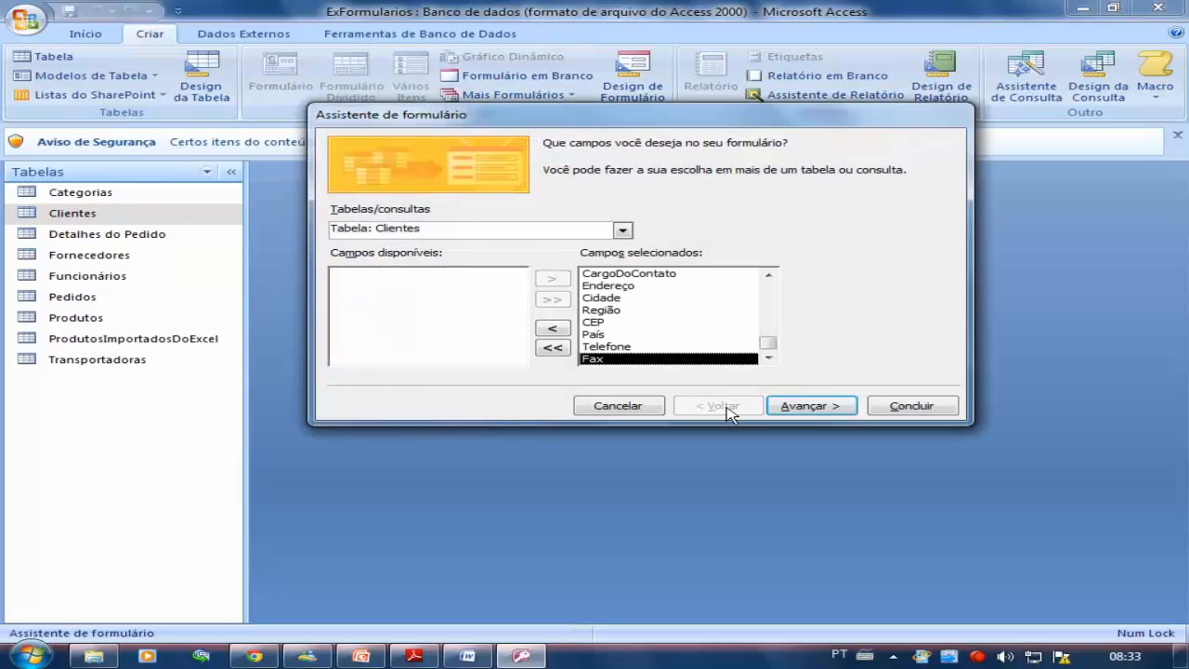
{"action": "left_click", "coordinate": [784, 406]}
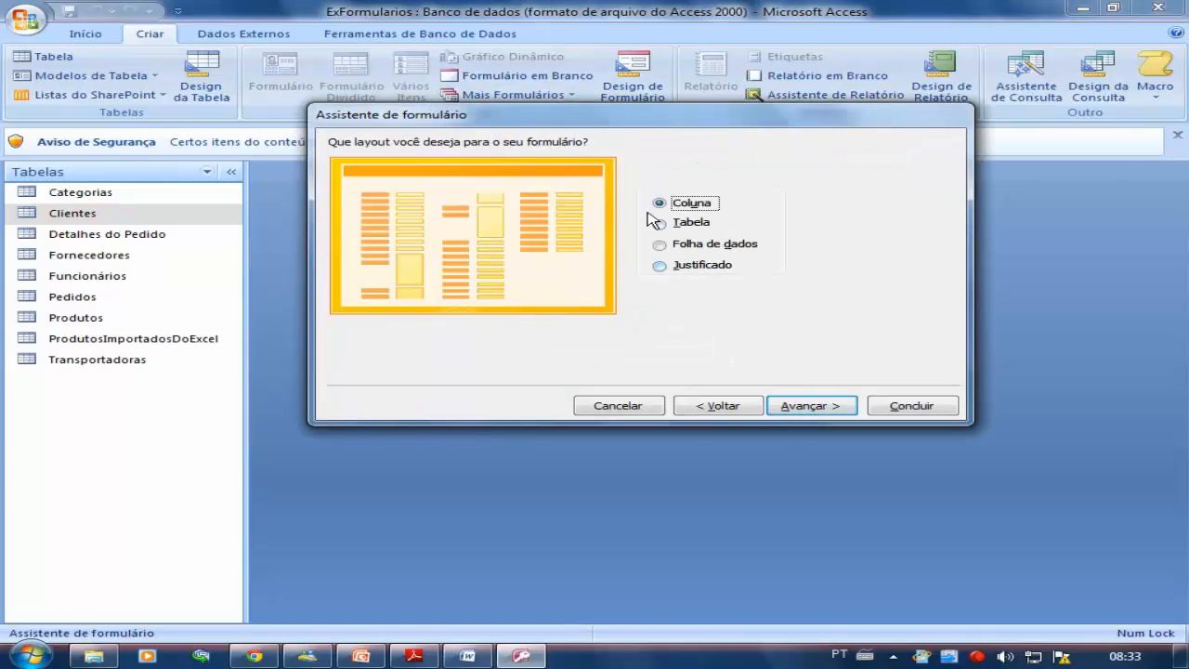
{"action": "left_click", "coordinate": [804, 404]}
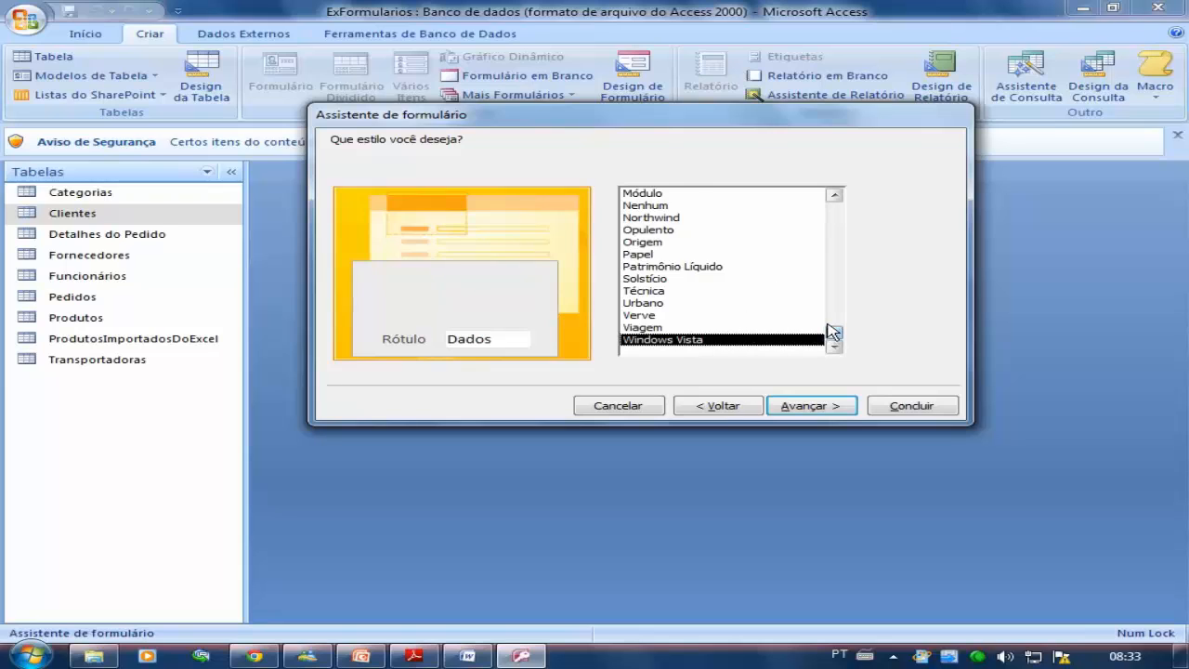
Preview the wizard's form styles from Access 2003 and Access 2007 through Fundição and Mediano
{"action": "left_click_drag", "start_coordinate": [832, 332], "coordinate": [832, 205]}
{"action": "left_click", "coordinate": [680, 195]}
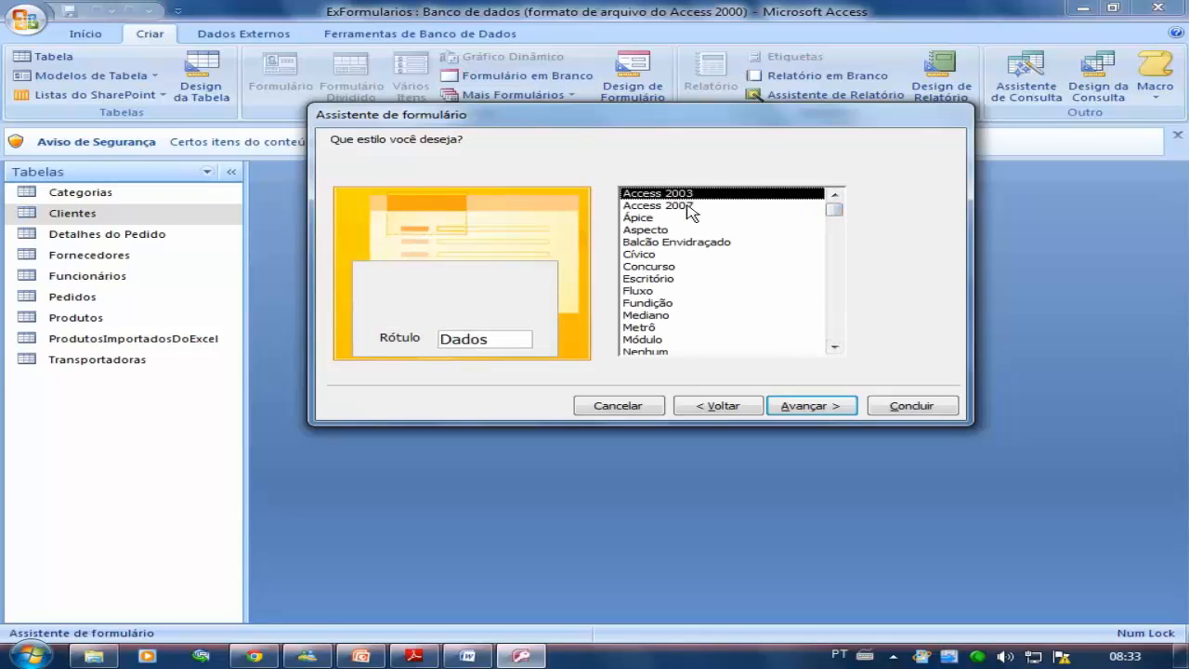
{"action": "left_click", "coordinate": [691, 208]}
{"action": "left_click", "coordinate": [643, 221]}
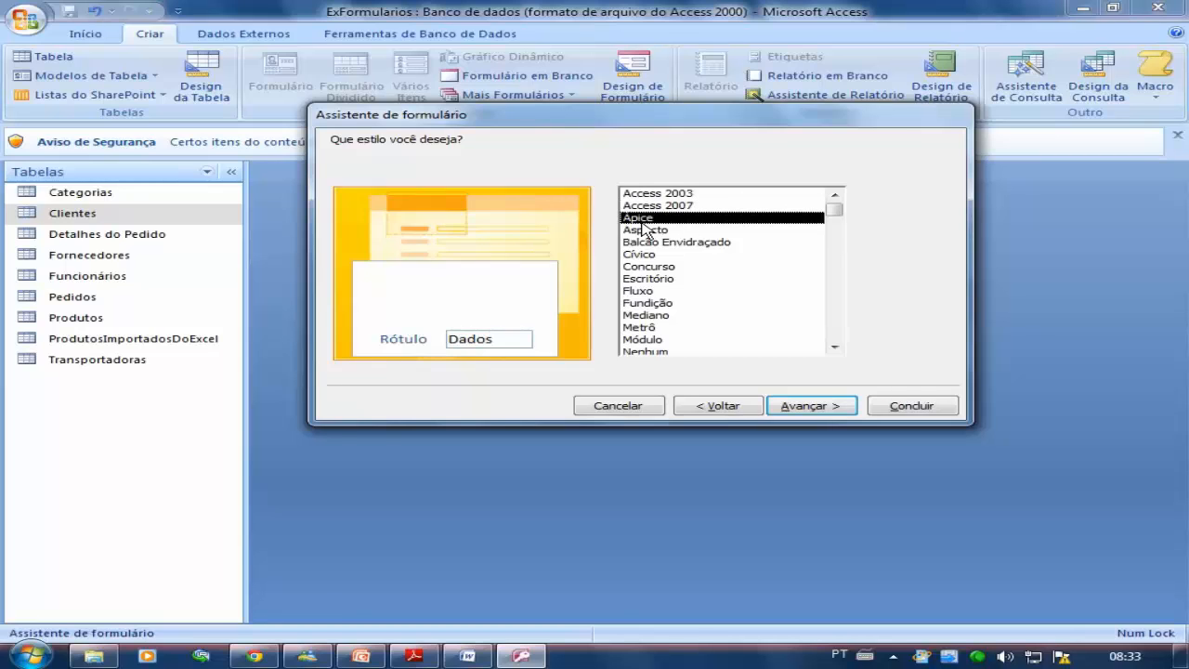
{"action": "left_click", "coordinate": [644, 231]}
{"action": "left_click", "coordinate": [650, 254]}
{"action": "left_click", "coordinate": [649, 268]}
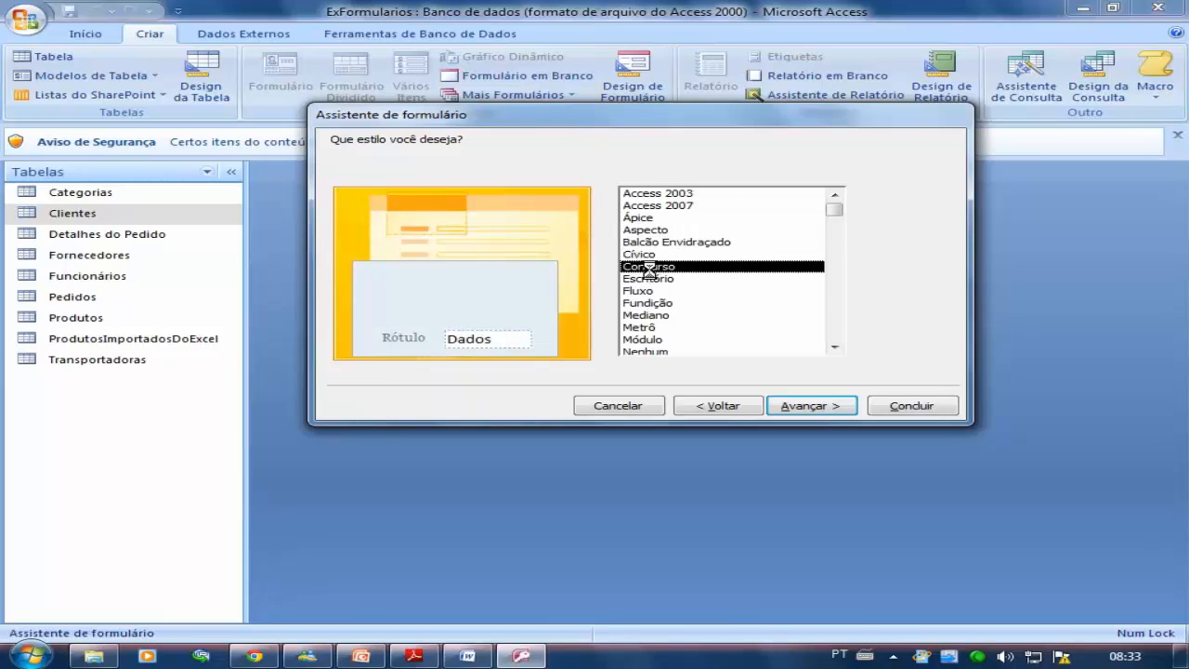
{"action": "left_click", "coordinate": [649, 279]}
{"action": "left_click", "coordinate": [643, 291]}
{"action": "left_click", "coordinate": [645, 303]}
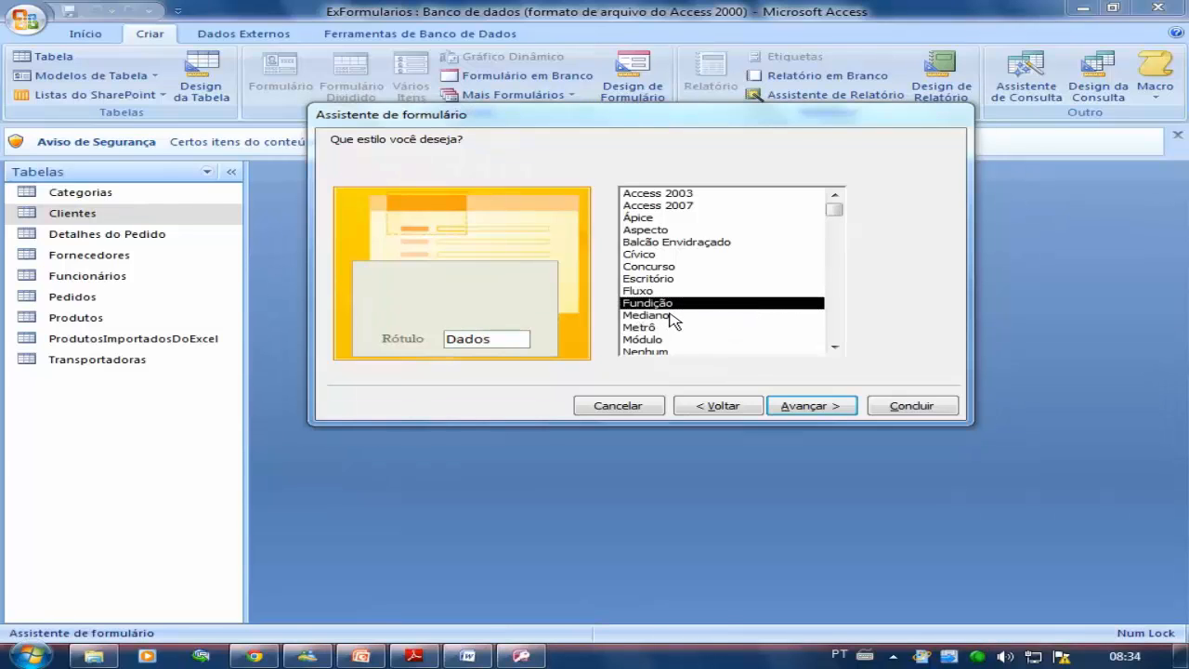
{"action": "left_click", "coordinate": [672, 319]}
Preview the Northwind and Opulento form styles and select the Concurso style
{"action": "left_click", "coordinate": [835, 347]}
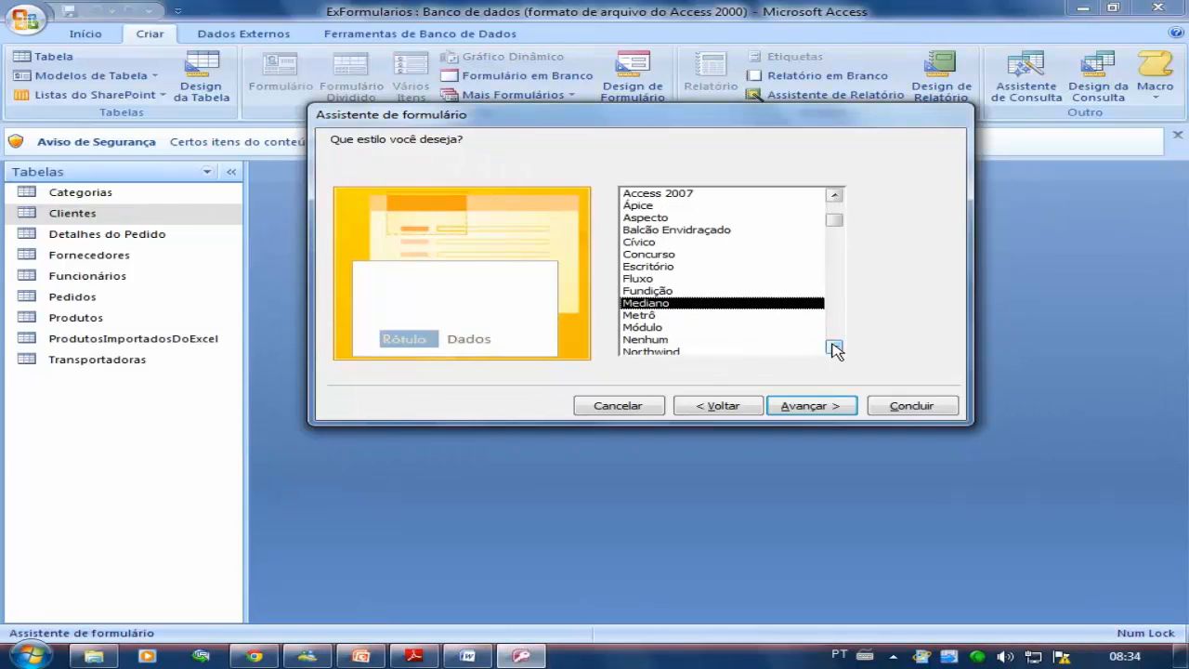
{"action": "left_click", "coordinate": [835, 347]}
{"action": "left_click", "coordinate": [835, 347]}
{"action": "left_click", "coordinate": [834, 347]}
{"action": "left_click", "coordinate": [835, 348]}
{"action": "left_click", "coordinate": [655, 303]}
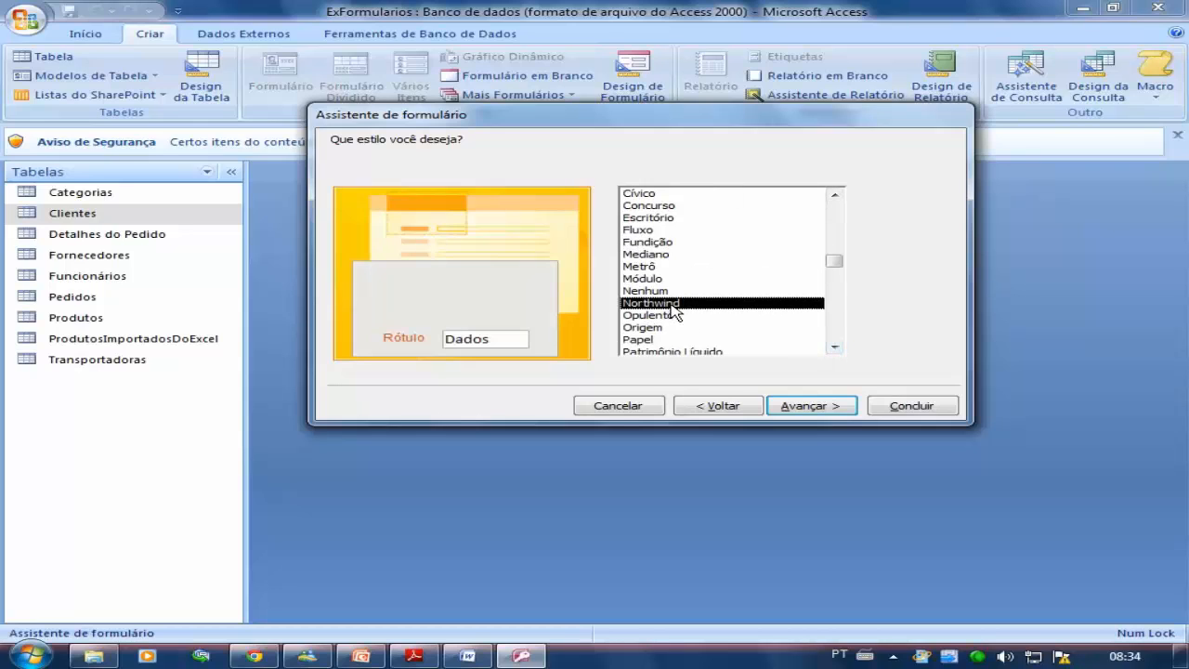
{"action": "left_click", "coordinate": [674, 316]}
{"action": "scroll", "coordinate": [730, 333], "scroll_direction": "down", "scroll_amount": 2}
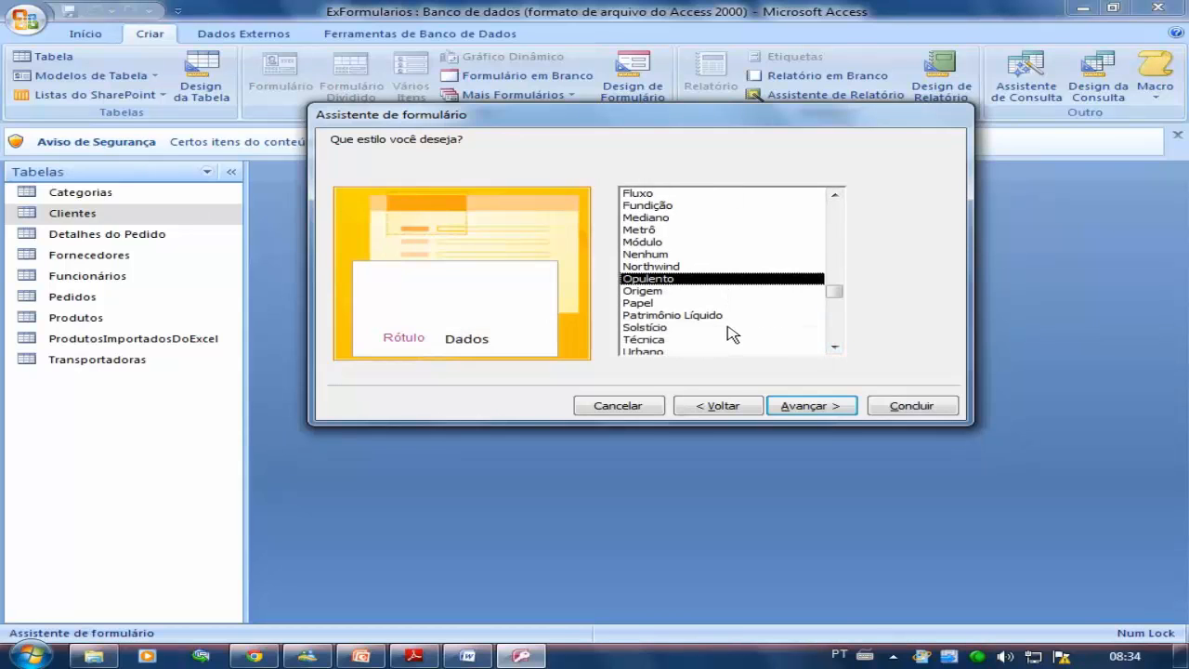
{"action": "scroll", "coordinate": [730, 333], "scroll_direction": "down", "scroll_amount": 1}
{"action": "scroll", "coordinate": [730, 332], "scroll_direction": "up", "scroll_amount": 4}
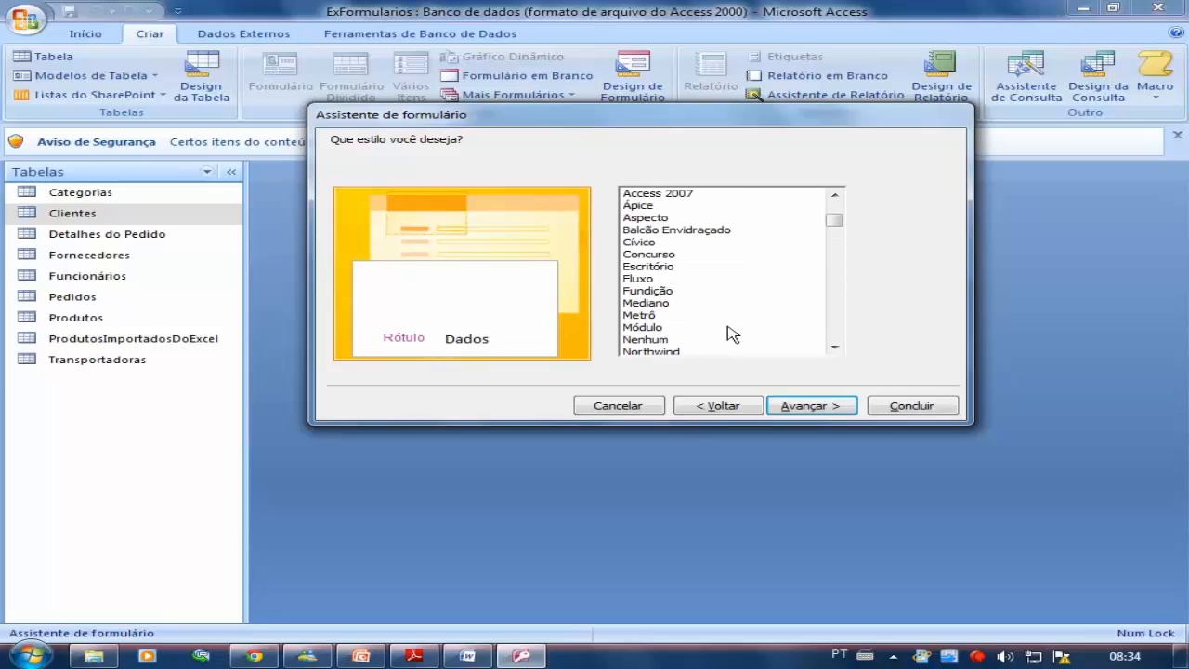
{"action": "scroll", "coordinate": [730, 333], "scroll_direction": "down", "scroll_amount": 1}
{"action": "scroll", "coordinate": [730, 332], "scroll_direction": "up", "scroll_amount": 2}
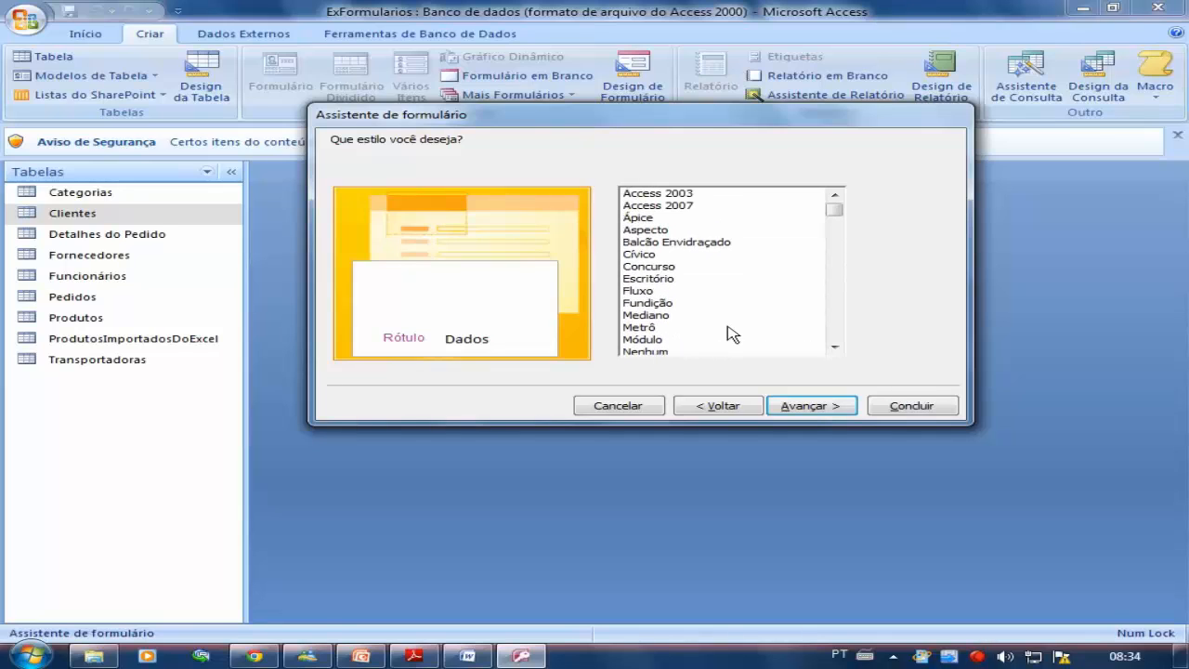
{"action": "left_click", "coordinate": [671, 266]}
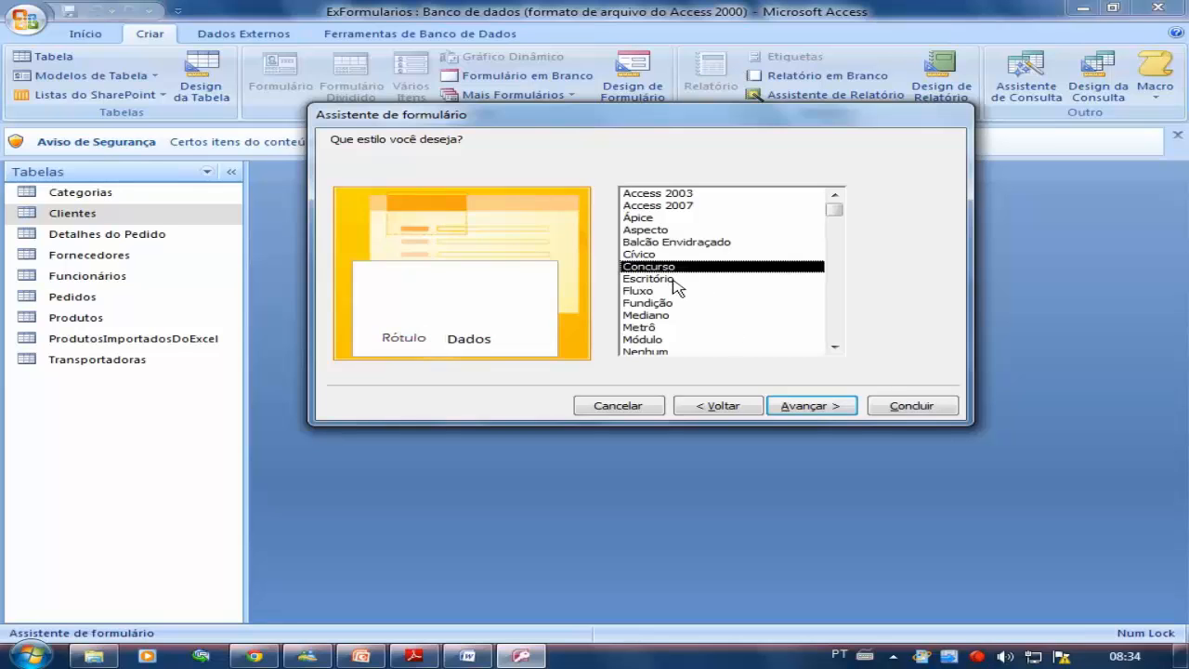
Choose the Escritório style, title the form Formulário de clientes and finish the wizard with the form opened for viewing
{"action": "left_click", "coordinate": [674, 279]}
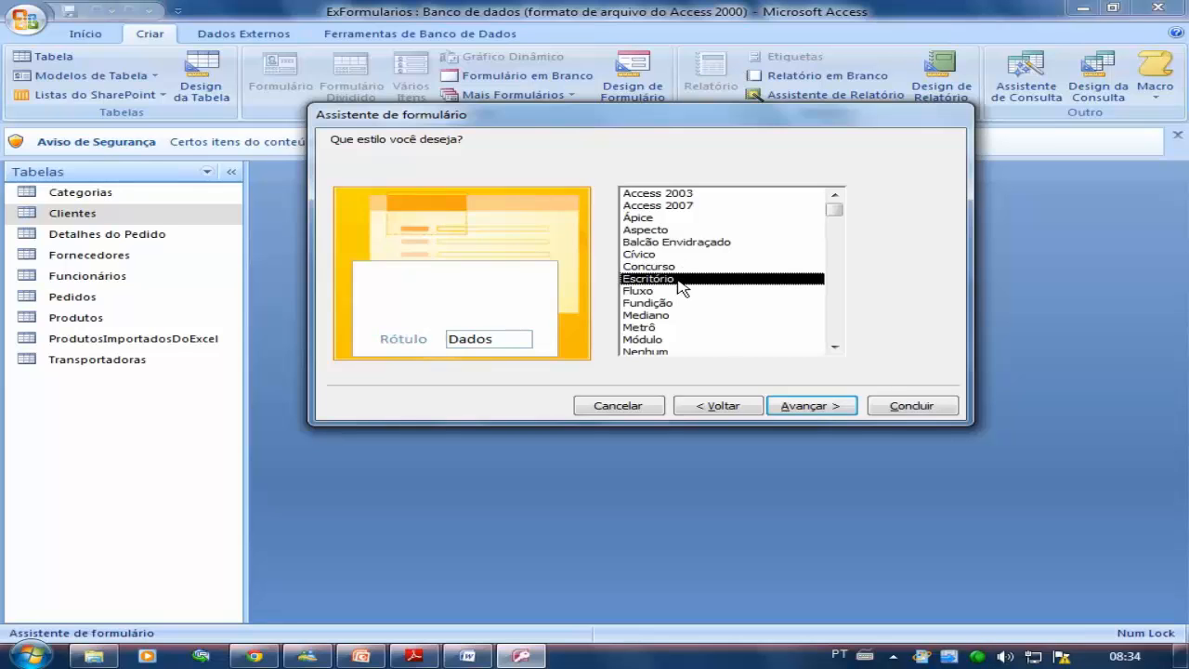
{"action": "left_click", "coordinate": [816, 407]}
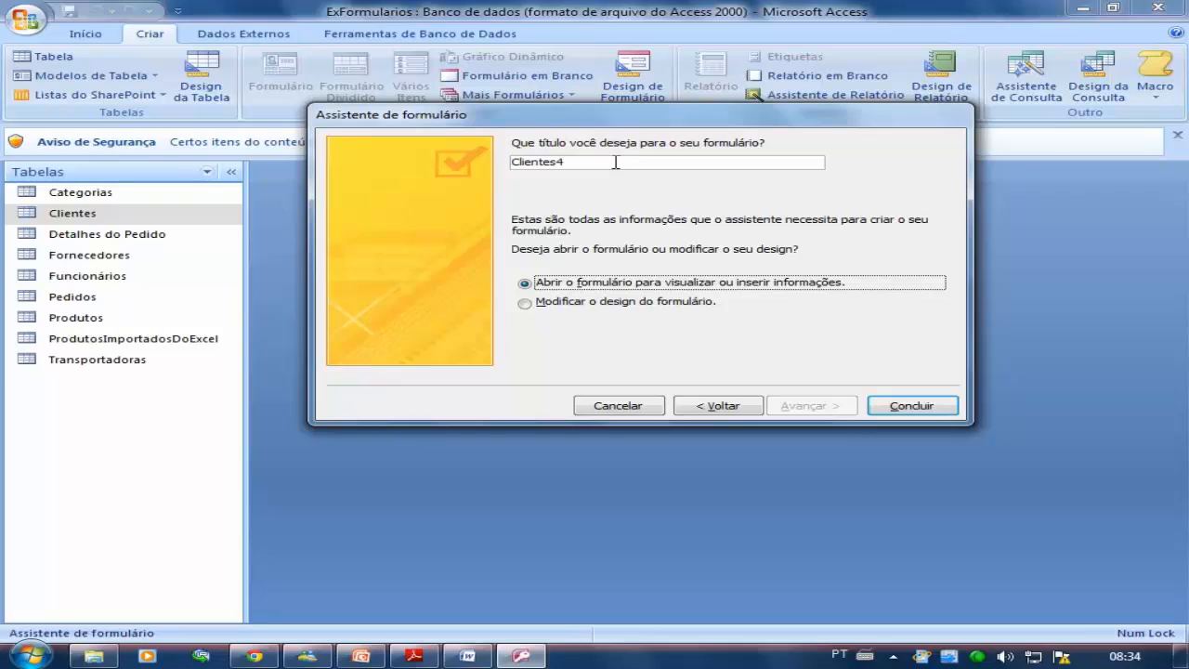
{"action": "left_click_drag", "start_coordinate": [581, 160], "coordinate": [477, 164]}
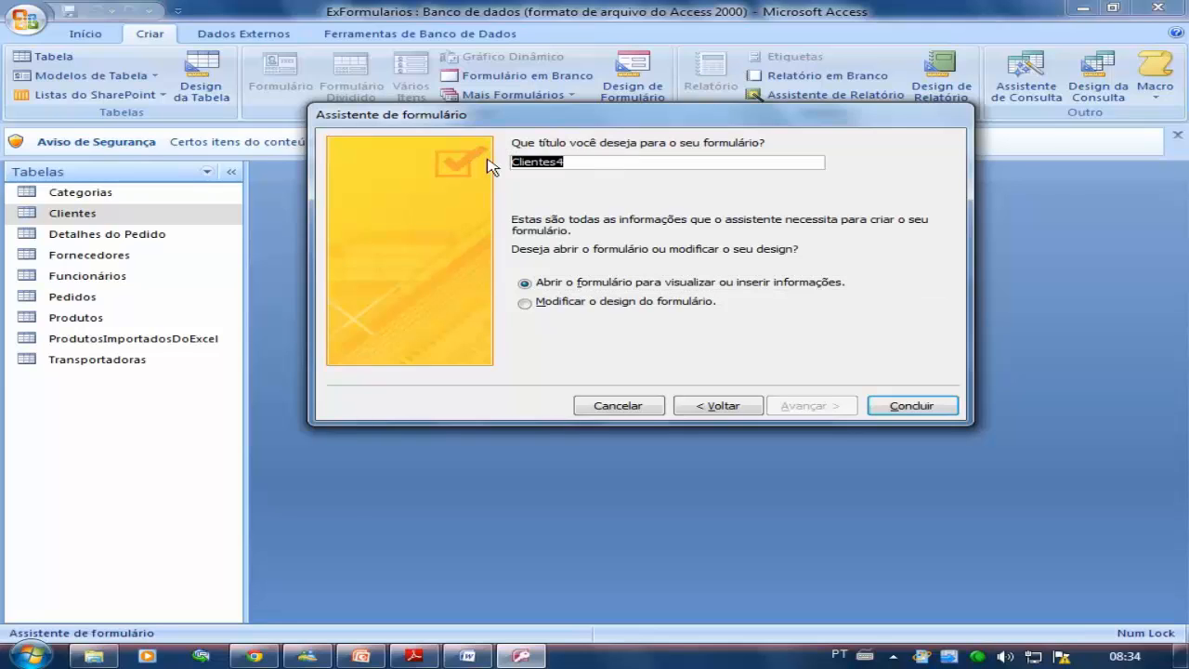
{"action": "type", "text": "Formulário de c"}
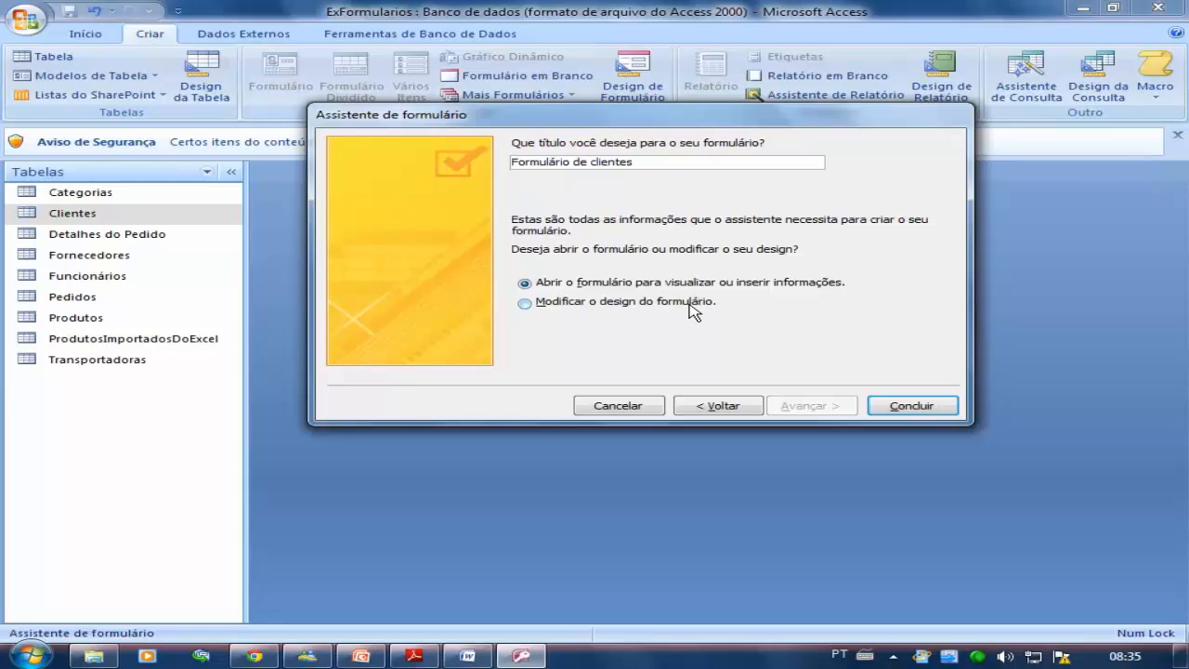
{"action": "left_click", "coordinate": [891, 406]}
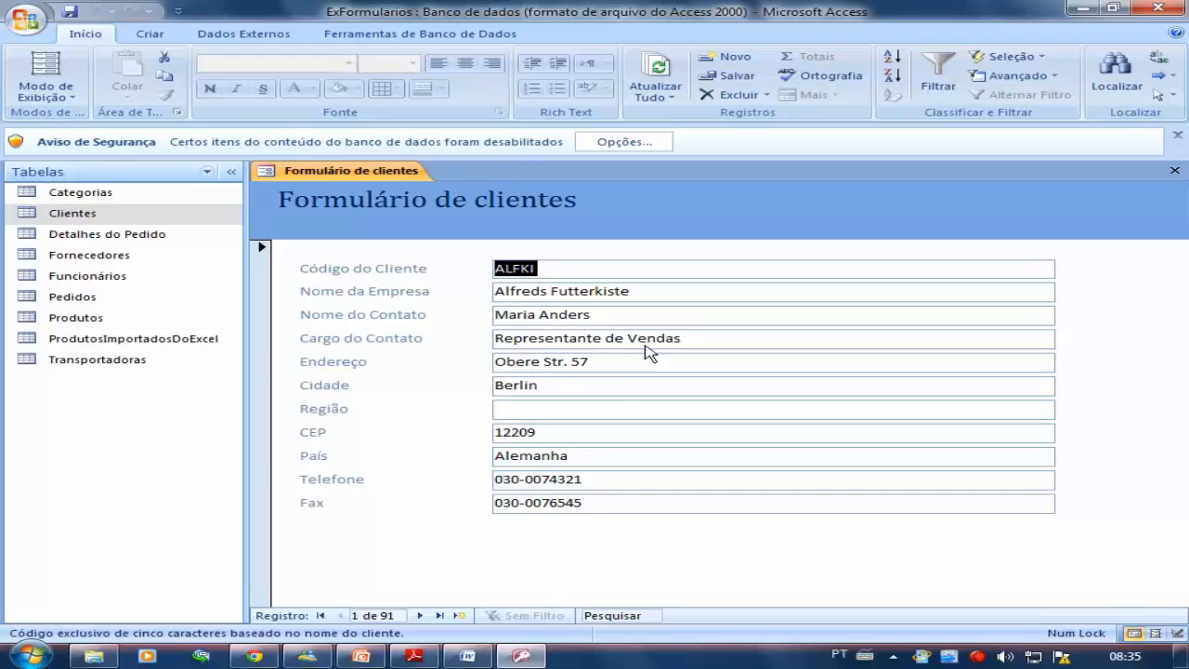
Open the Clientes table and compare its datasheet with the fields shown in Formulário de clientes
{"action": "double_click", "coordinate": [91, 214]}
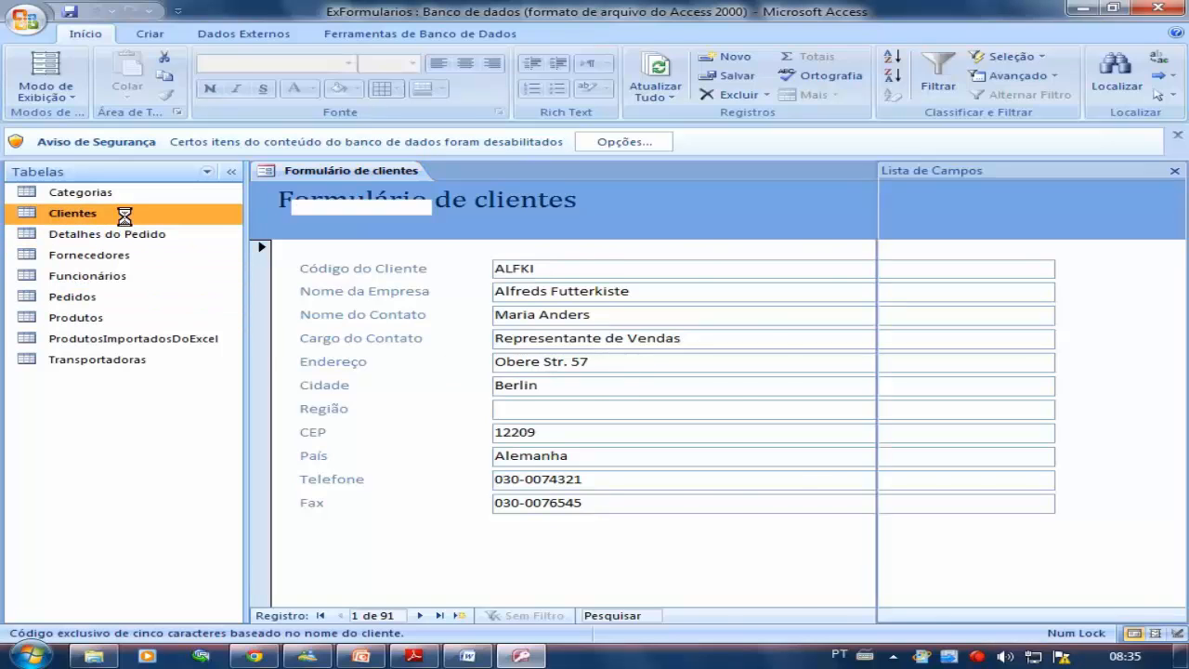
{"action": "left_click", "coordinate": [1175, 170]}
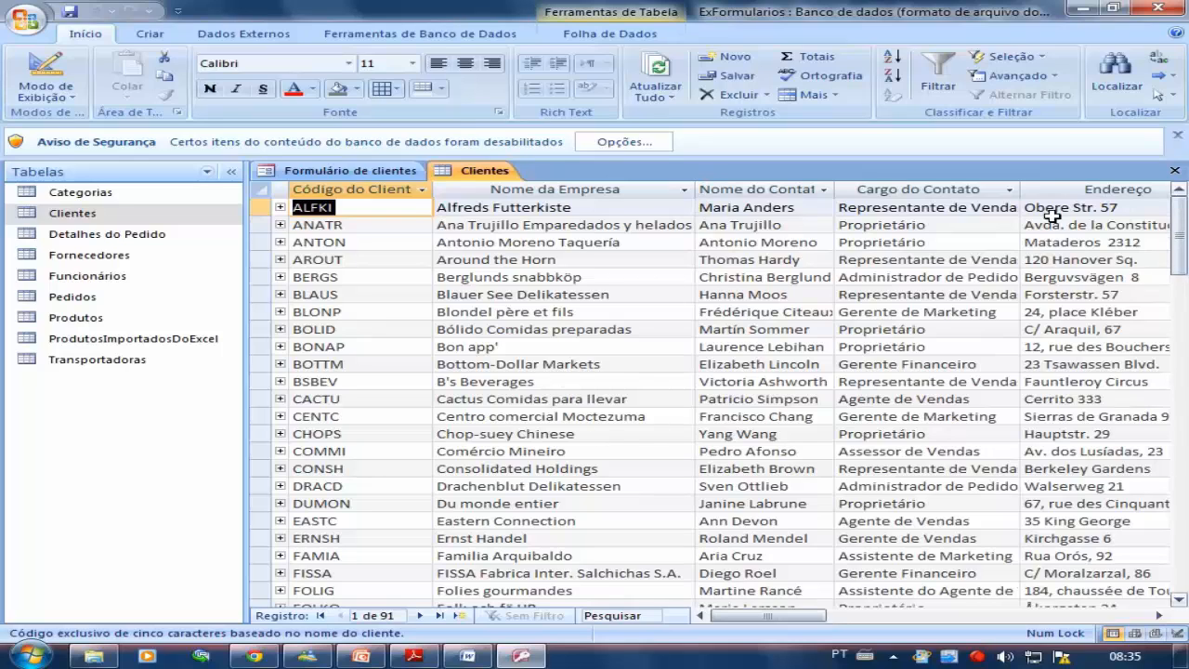
{"action": "left_click", "coordinate": [357, 171]}
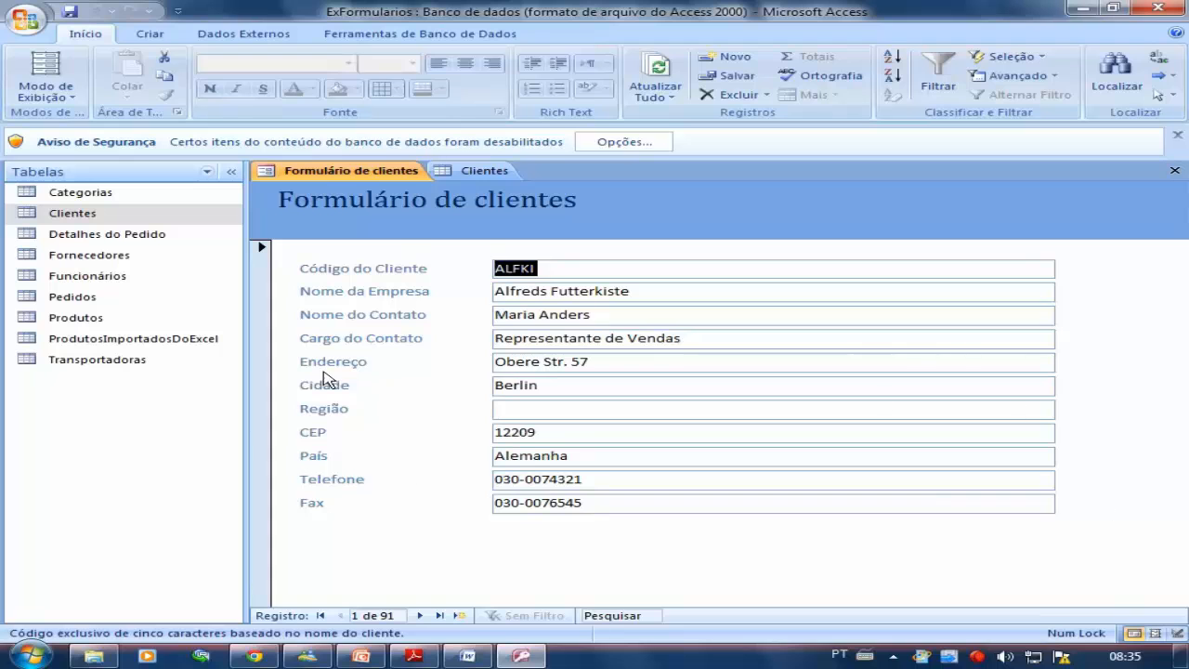
{"action": "left_click", "coordinate": [472, 175]}
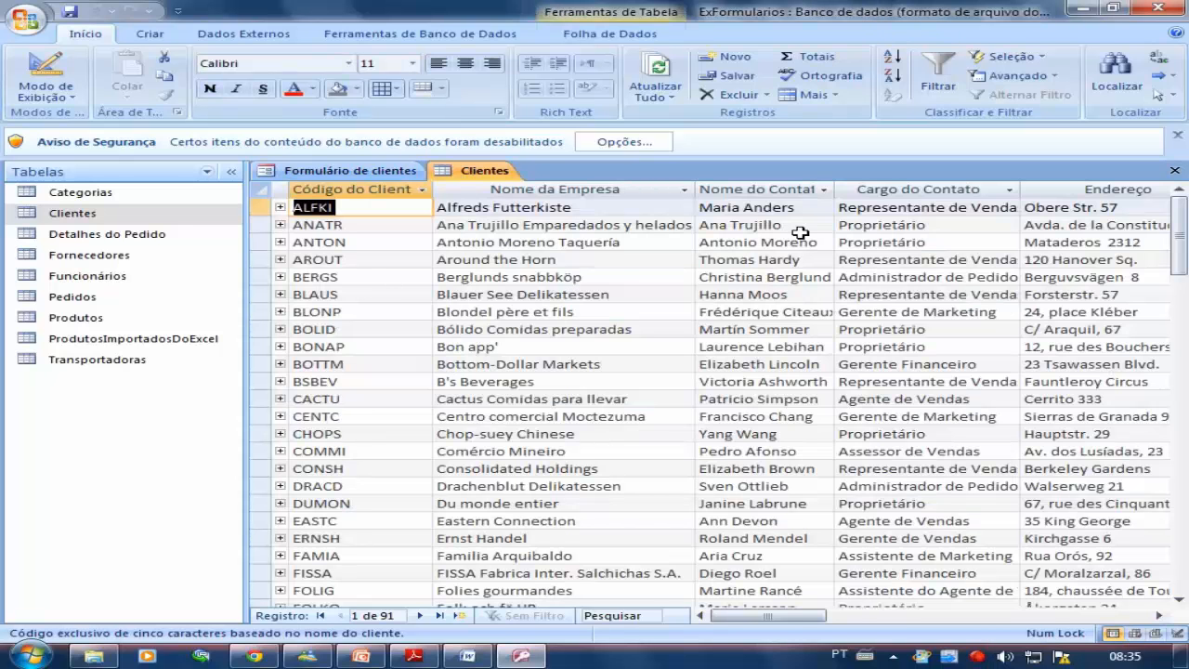
{"action": "left_click", "coordinate": [357, 170]}
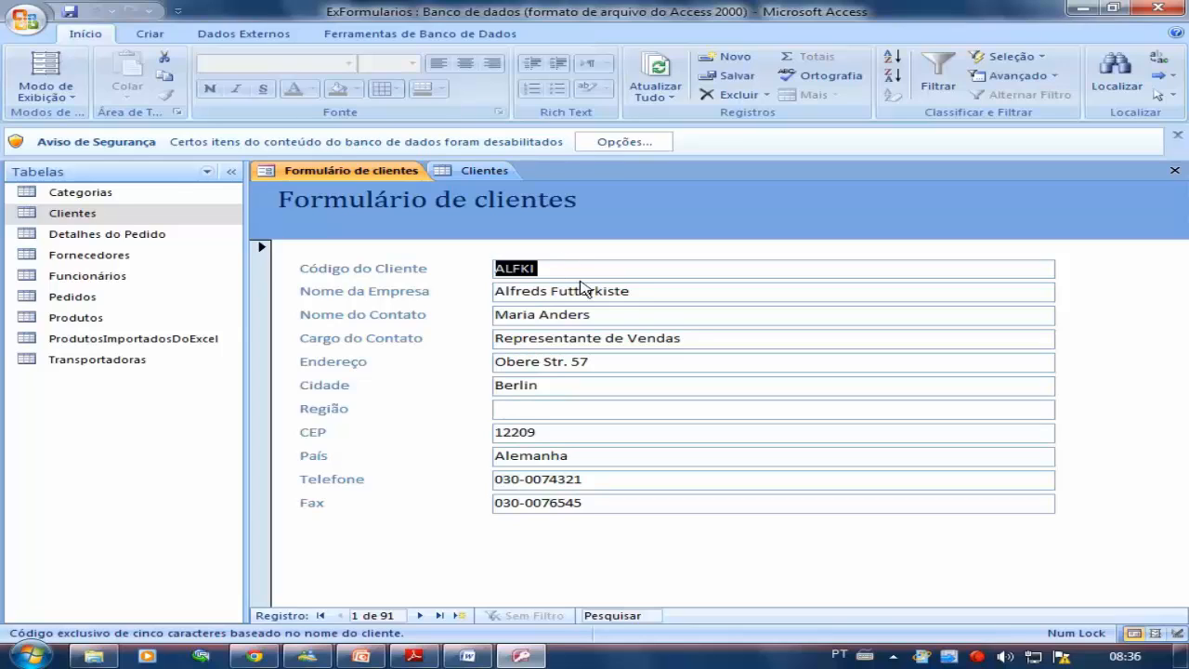
{"action": "left_click", "coordinate": [644, 291]}
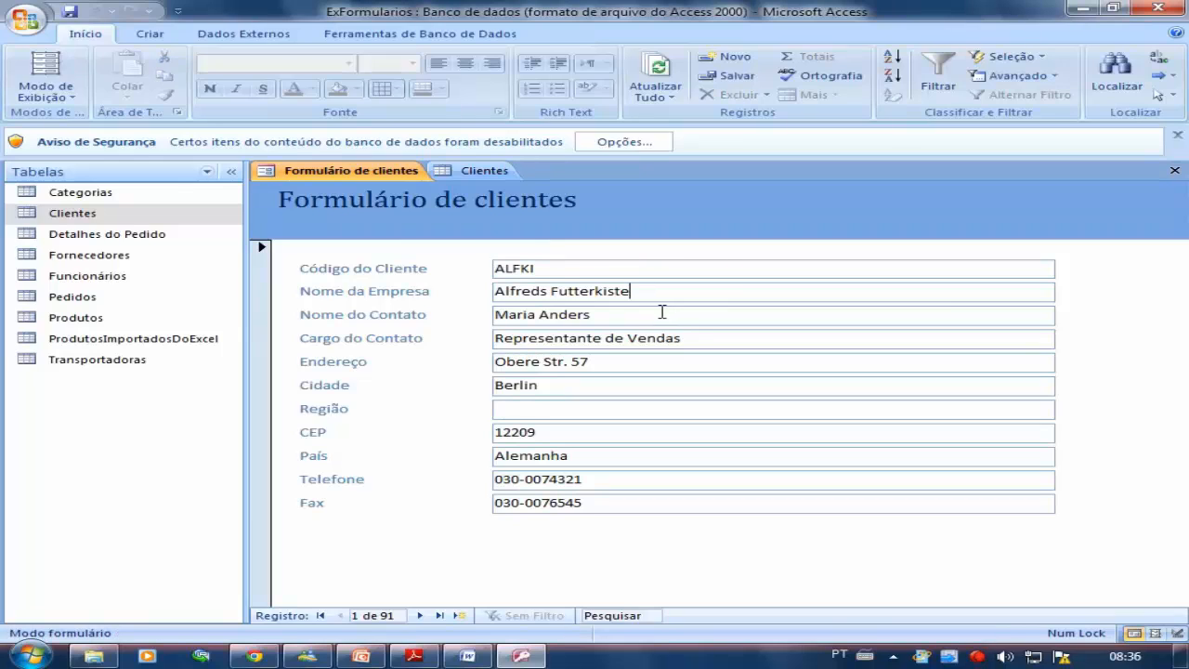
{"action": "left_click_drag", "start_coordinate": [691, 338], "coordinate": [493, 338]}
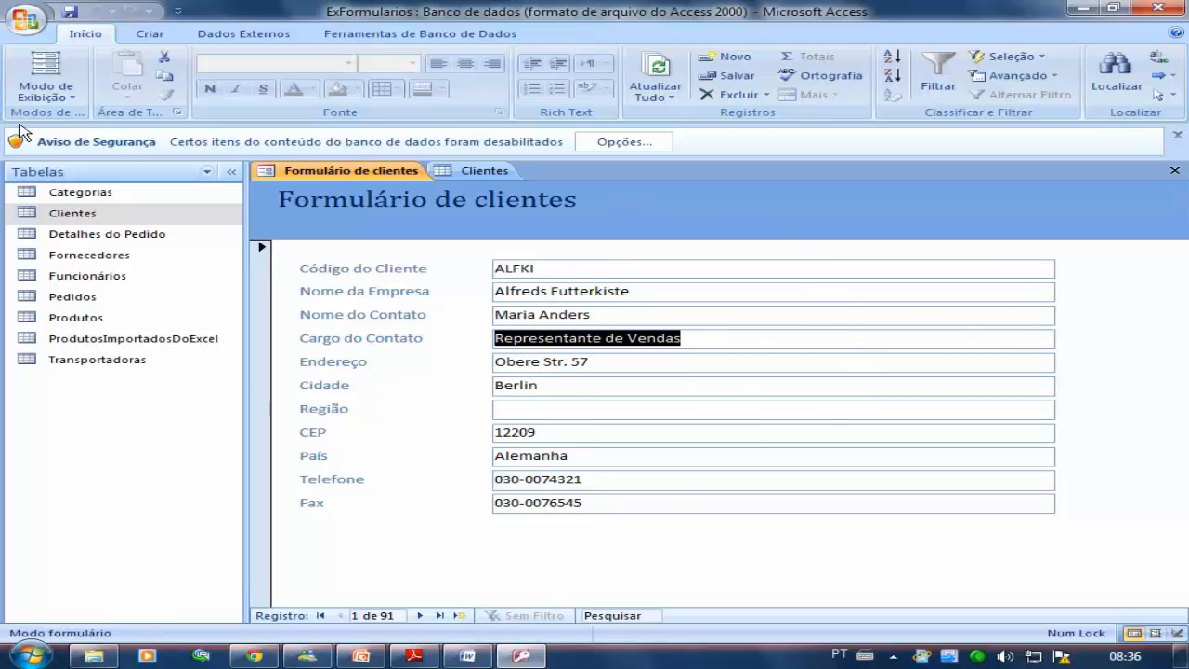
View Formulário de clientes in Modo Formulário, Modo de Exibição de Layout and Modo Design
{"action": "left_click", "coordinate": [71, 92]}
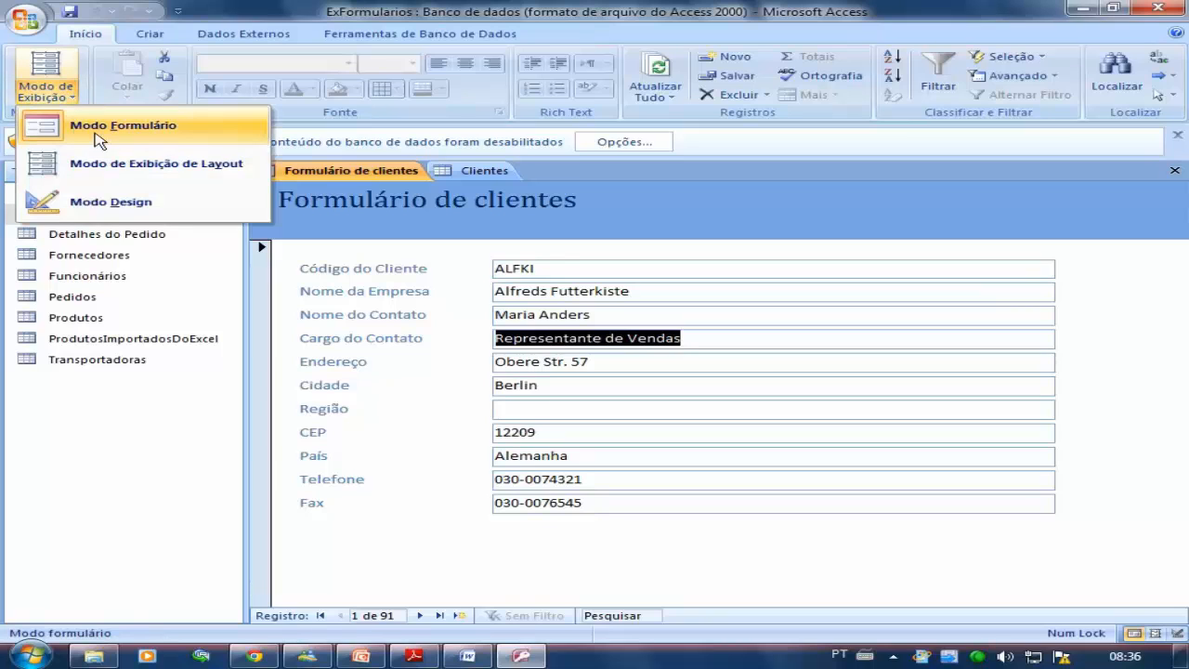
{"action": "left_click", "coordinate": [128, 131]}
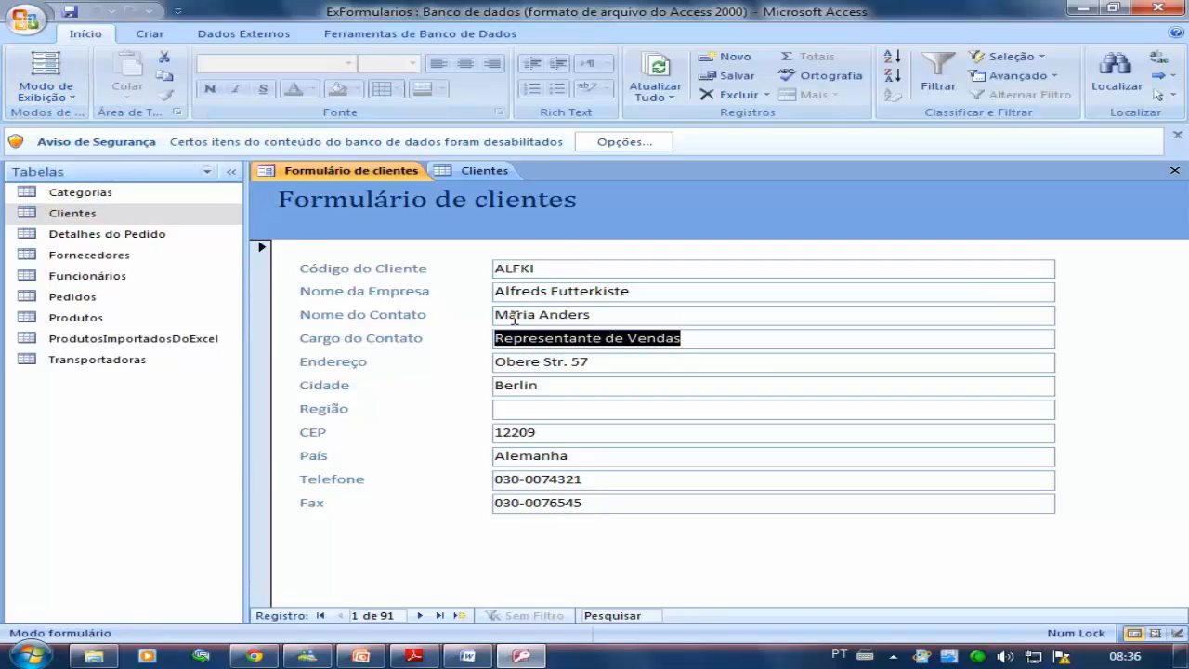
{"action": "left_click", "coordinate": [44, 66]}
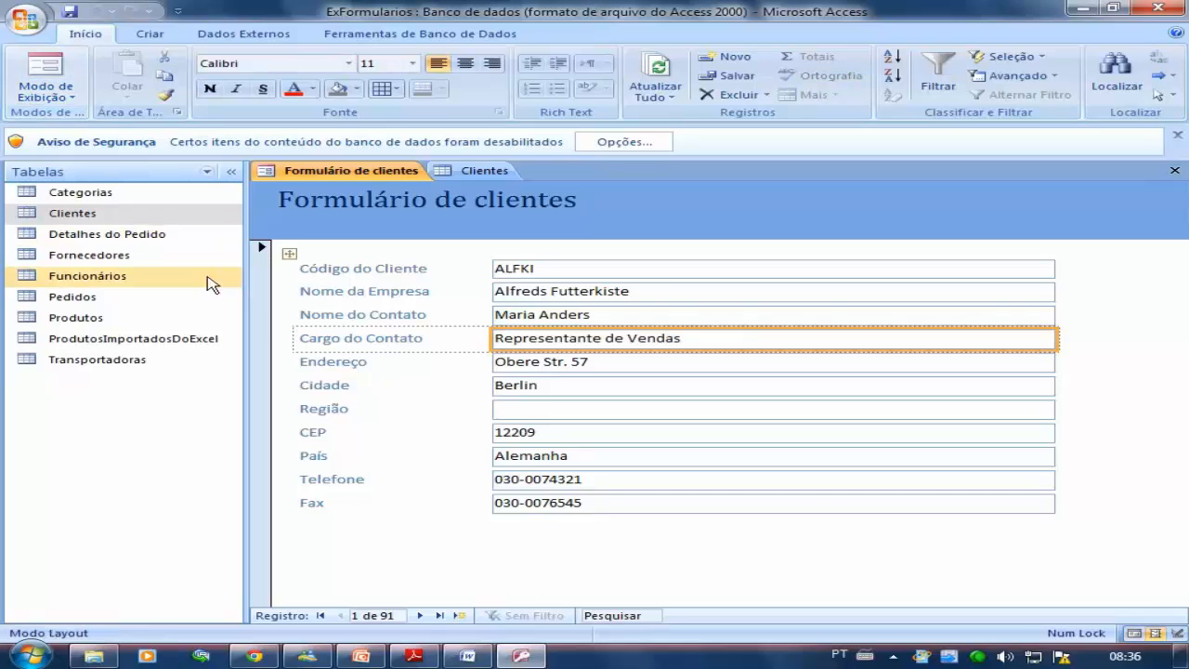
{"action": "left_click", "coordinate": [72, 100]}
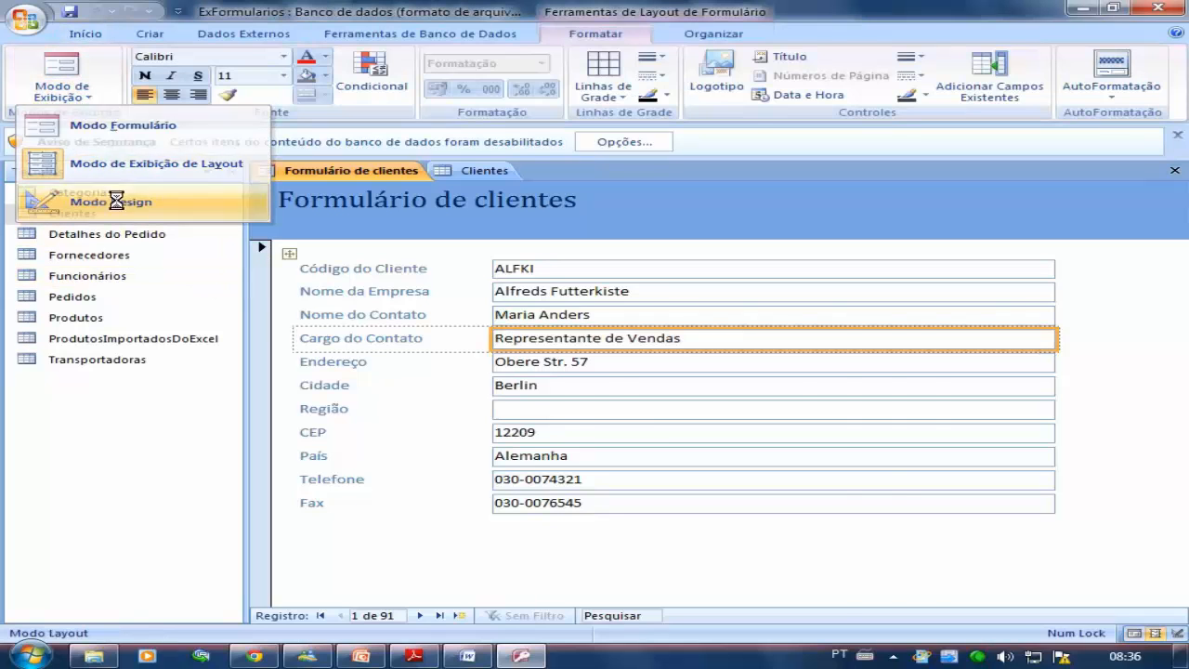
{"action": "left_click", "coordinate": [98, 198]}
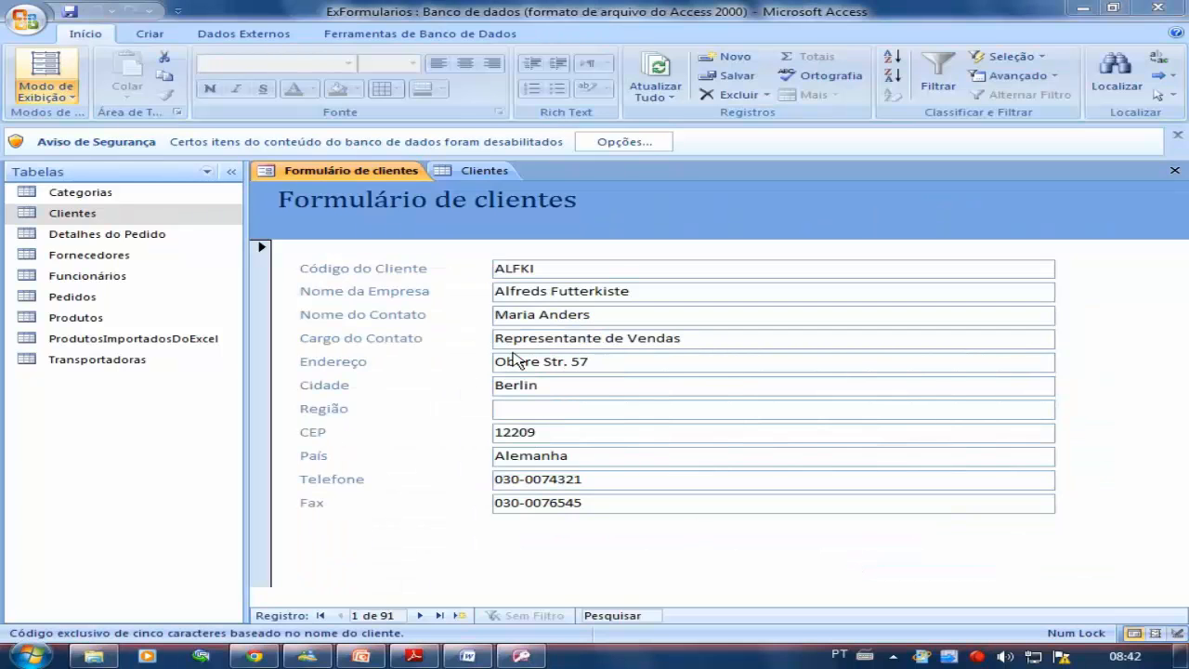
Open Formulário de clientes in Modo Design and examine its sections, header area and title label
{"action": "left_click", "coordinate": [42, 78]}
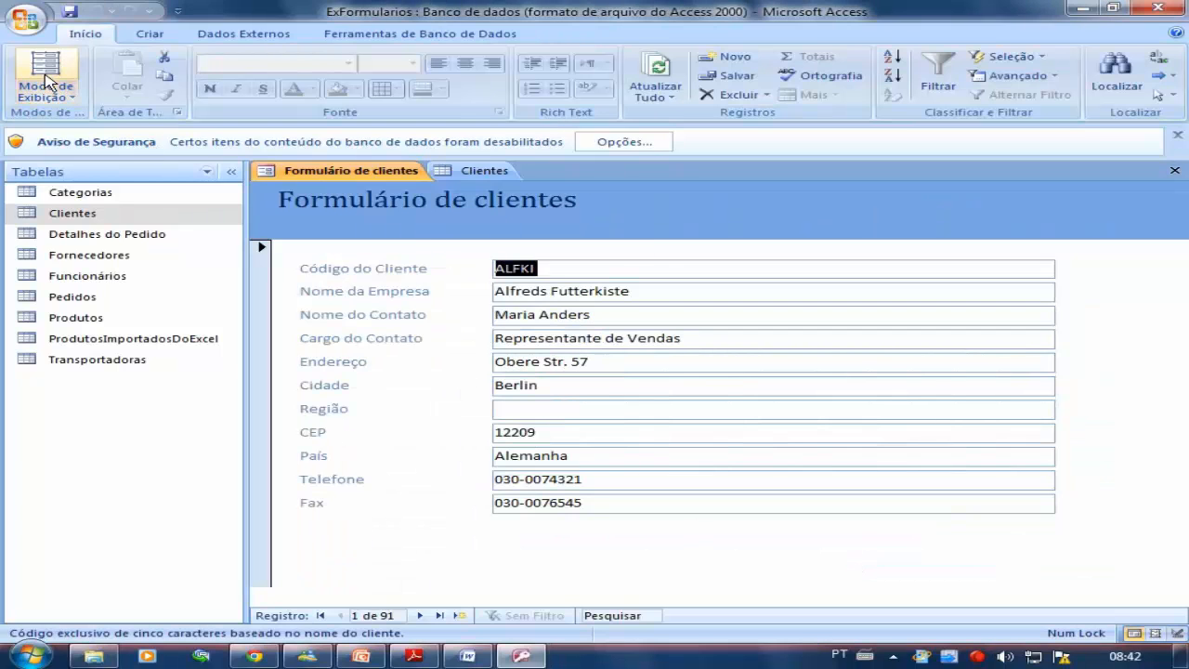
{"action": "left_click", "coordinate": [55, 99]}
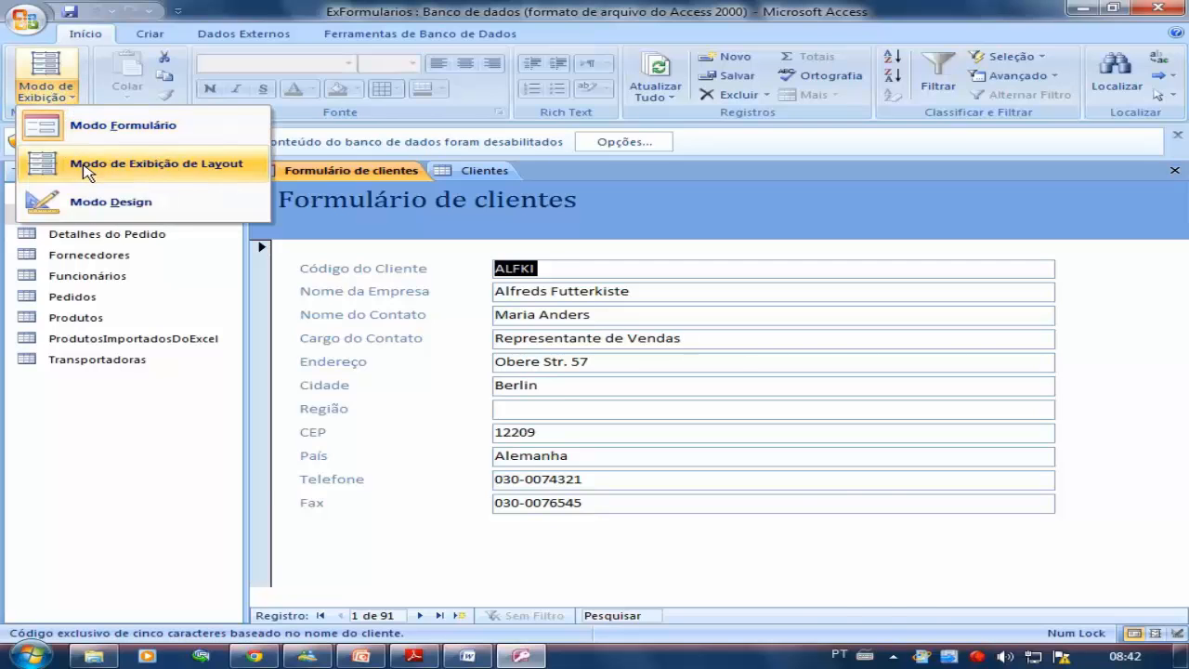
{"action": "left_click", "coordinate": [82, 202]}
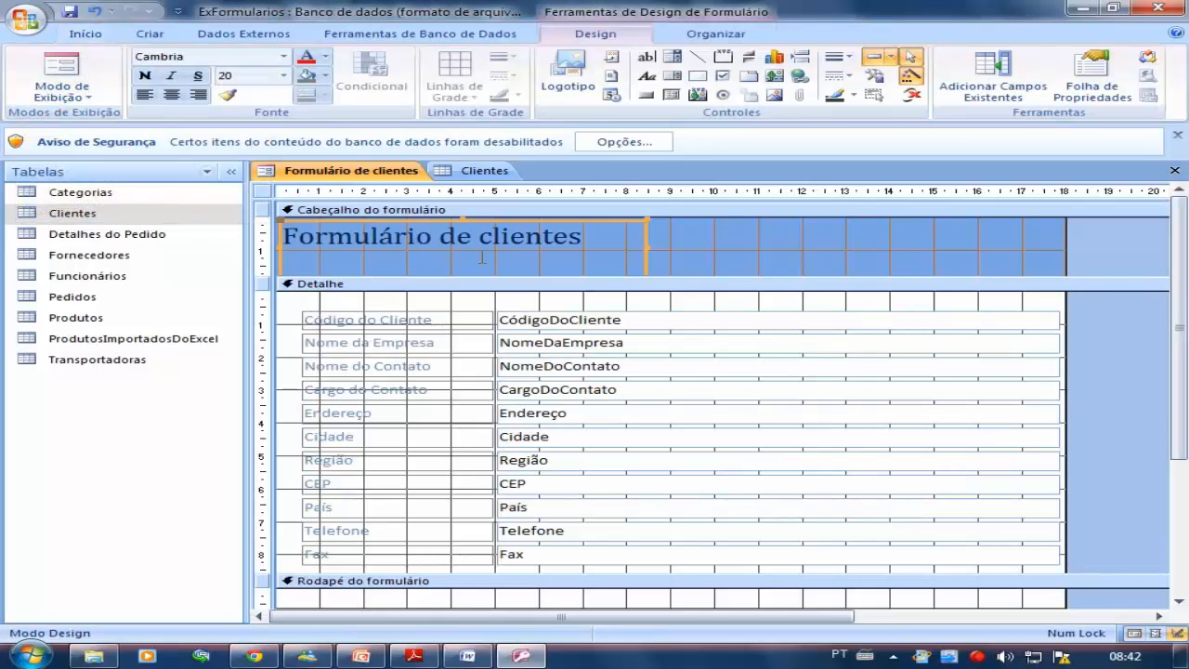
{"action": "left_click", "coordinate": [702, 265]}
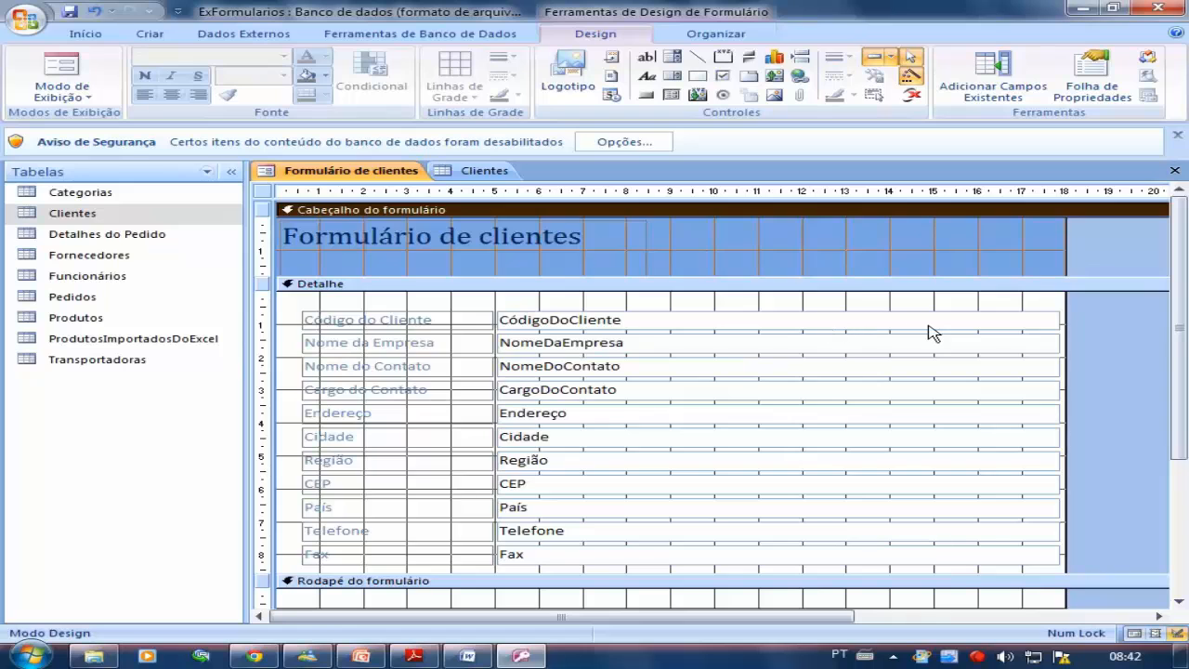
{"action": "scroll", "coordinate": [932, 333], "scroll_direction": "down", "scroll_amount": 2}
{"action": "scroll", "coordinate": [934, 333], "scroll_direction": "up", "scroll_amount": 2}
{"action": "left_click", "coordinate": [484, 240]}
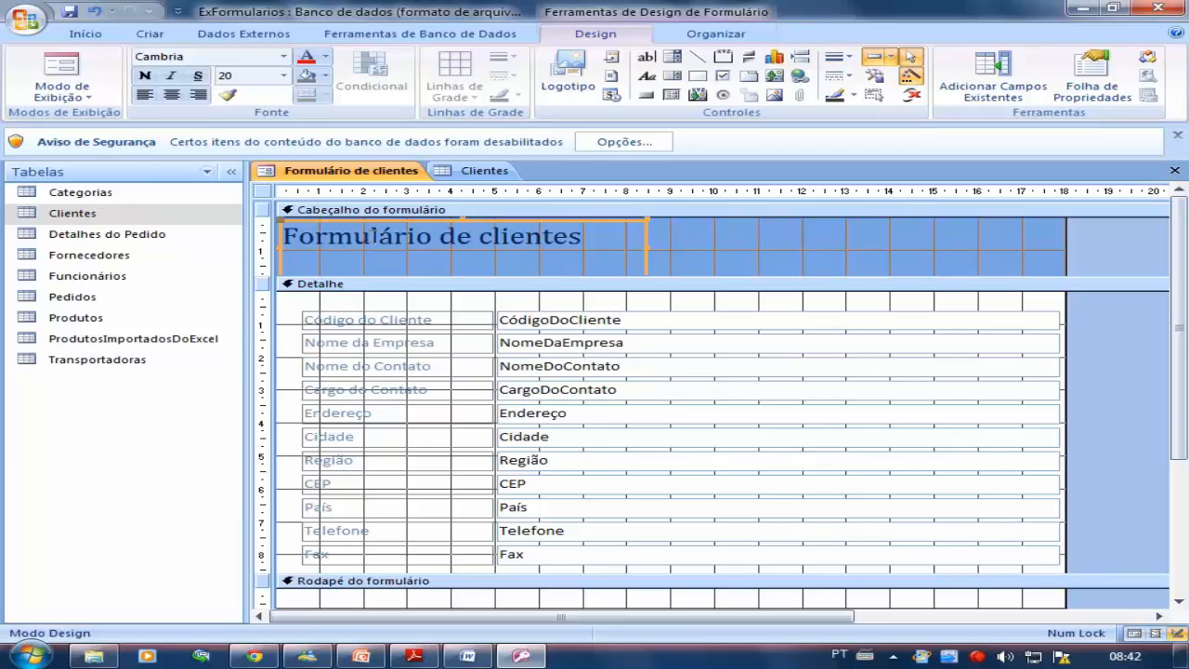
{"action": "left_click", "coordinate": [373, 236]}
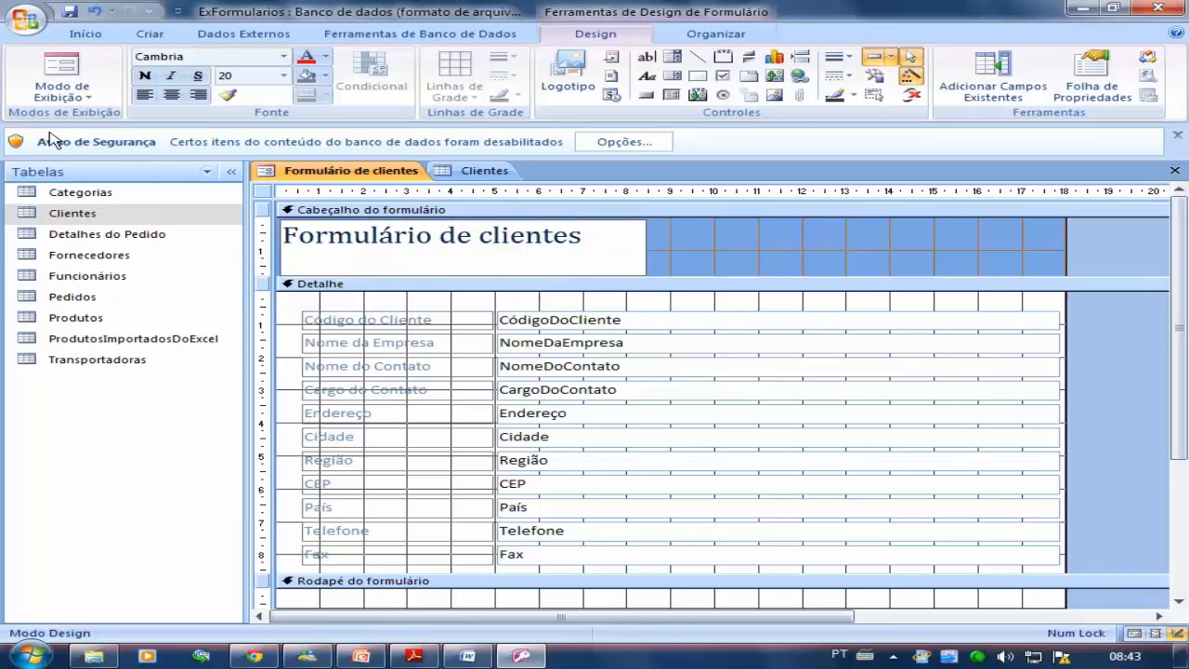
Return the form to Modo Formulário and browse forward through the customer records to record 14
{"action": "left_click", "coordinate": [59, 79]}
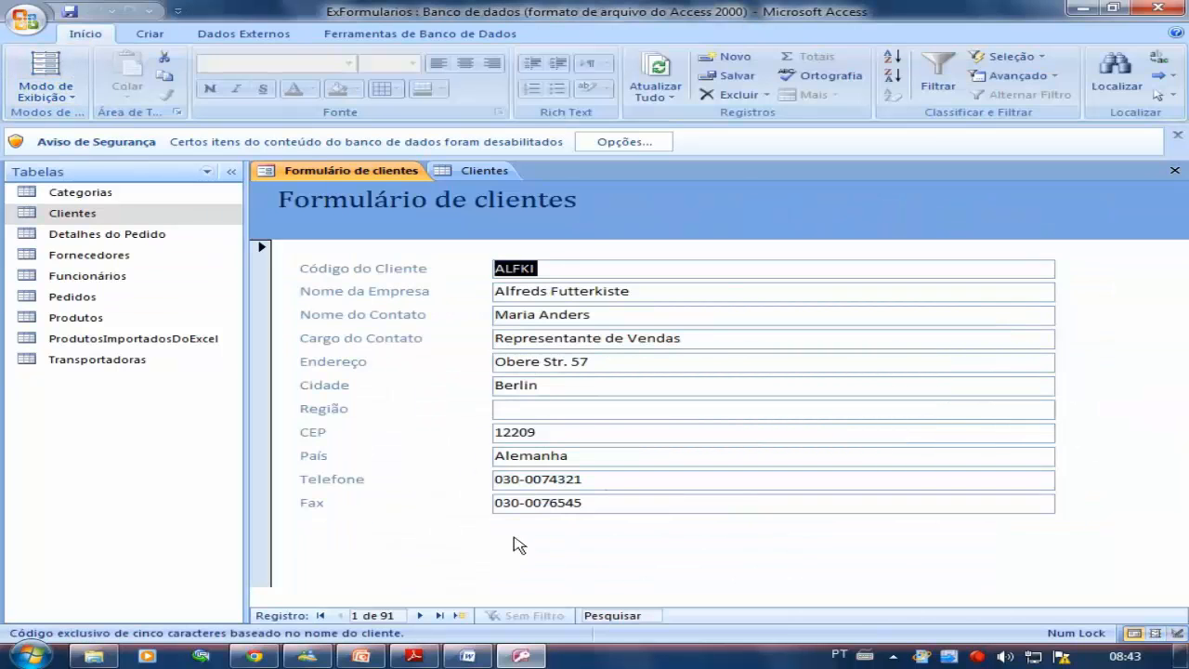
{"action": "left_click", "coordinate": [423, 616]}
{"action": "left_click", "coordinate": [423, 616]}
{"action": "left_click", "coordinate": [422, 616]}
{"action": "left_click", "coordinate": [423, 616]}
{"action": "left_click", "coordinate": [423, 616]}
{"action": "left_click", "coordinate": [423, 616]}
{"action": "left_click", "coordinate": [420, 616]}
{"action": "left_click", "coordinate": [420, 616]}
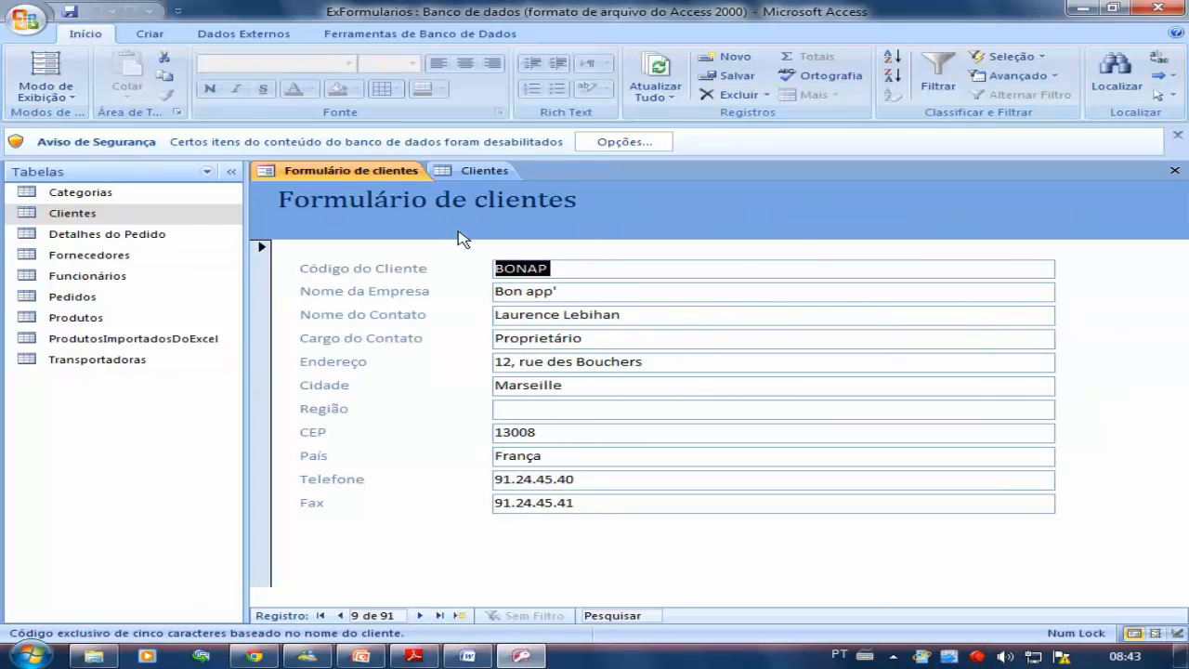
{"action": "left_click", "coordinate": [417, 616]}
{"action": "left_click", "coordinate": [417, 616]}
{"action": "left_click", "coordinate": [417, 615]}
{"action": "left_click", "coordinate": [417, 616]}
{"action": "left_click", "coordinate": [418, 616]}
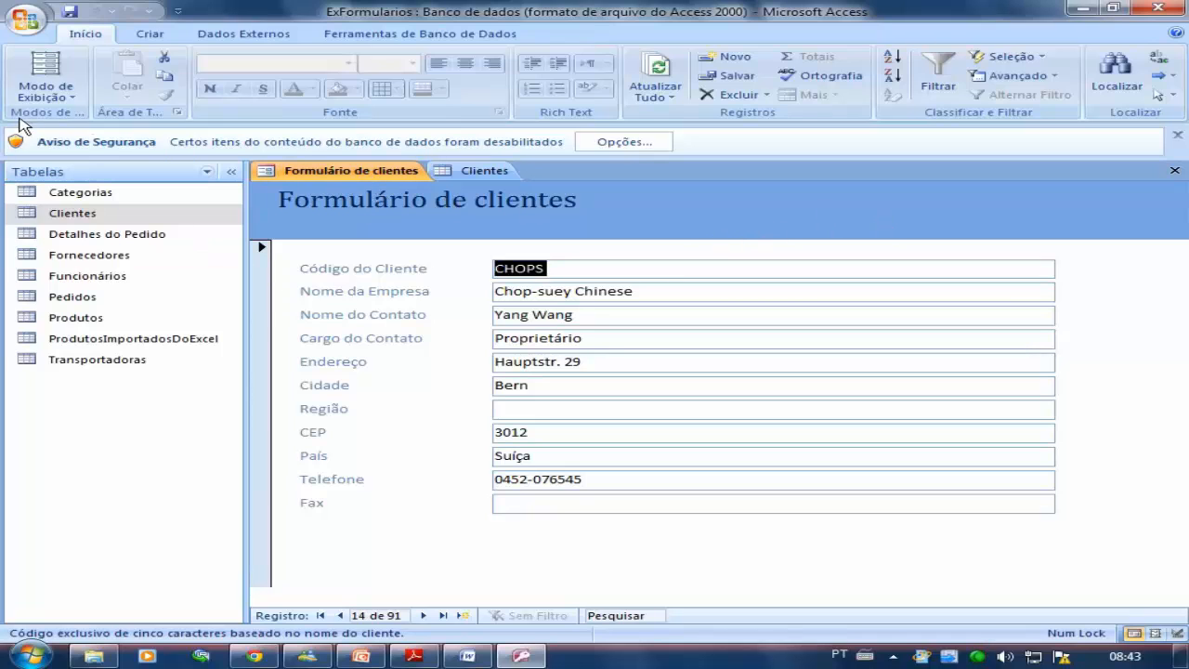
Examine the form's structure in Modo Design and return to Modo Formulário
{"action": "left_click", "coordinate": [80, 99]}
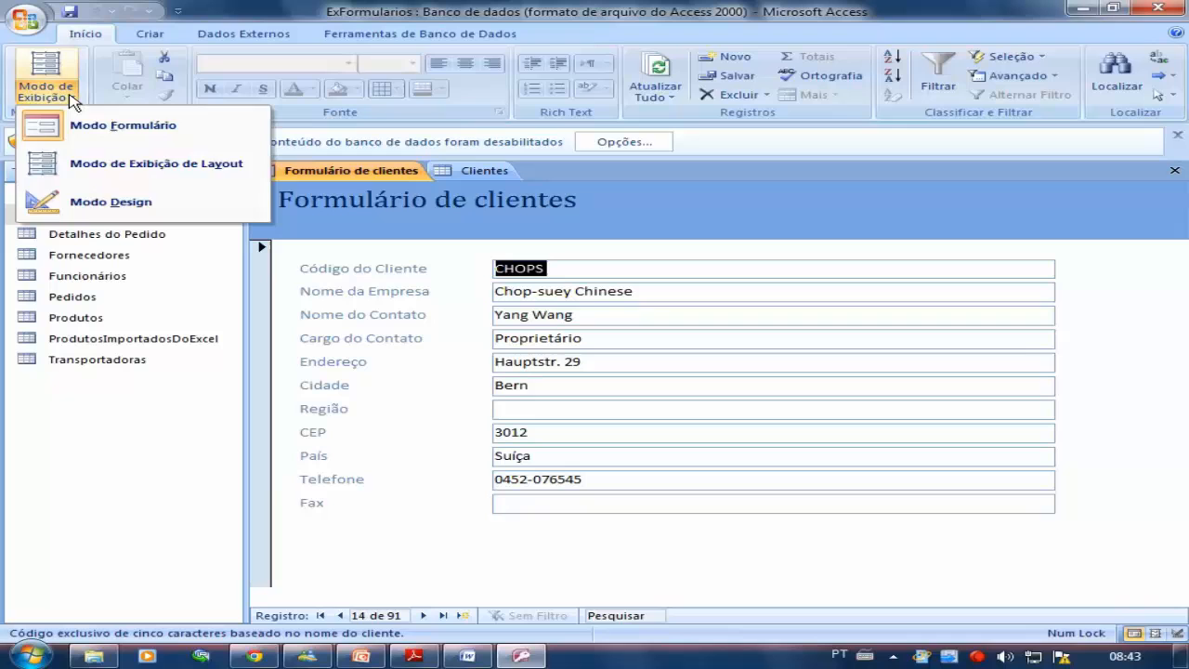
{"action": "left_click", "coordinate": [152, 202]}
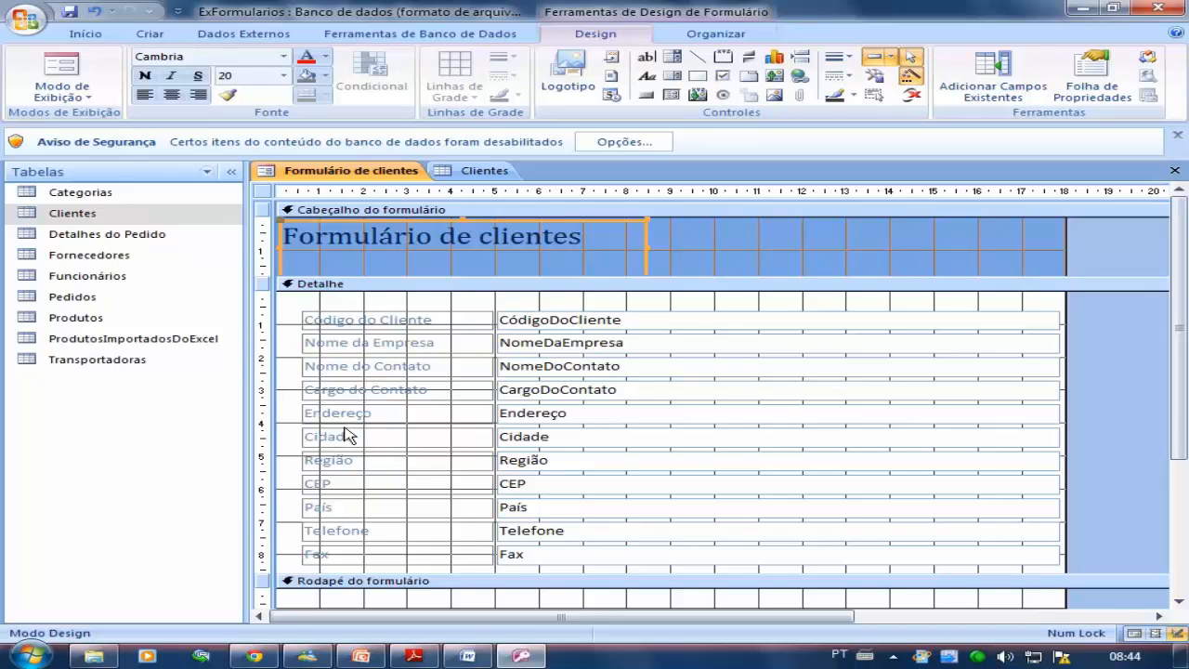
{"action": "left_click", "coordinate": [50, 89]}
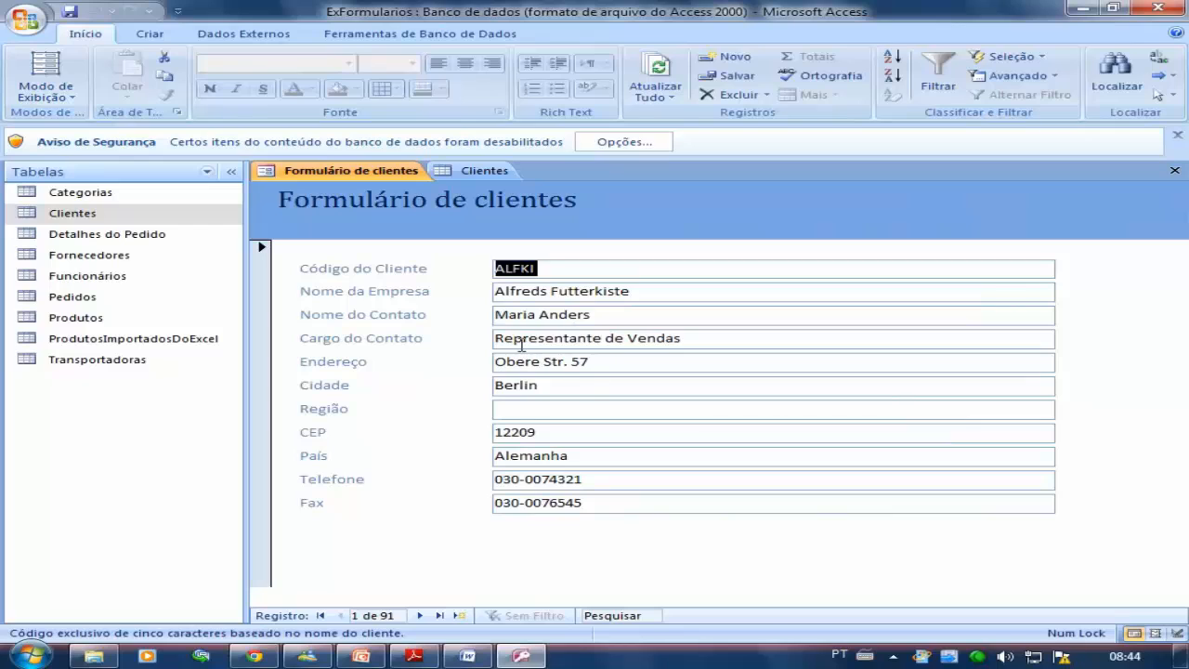
Browse forward through the form's customer records to record 16, checking that the header stays the same for each one
{"action": "left_click", "coordinate": [420, 615]}
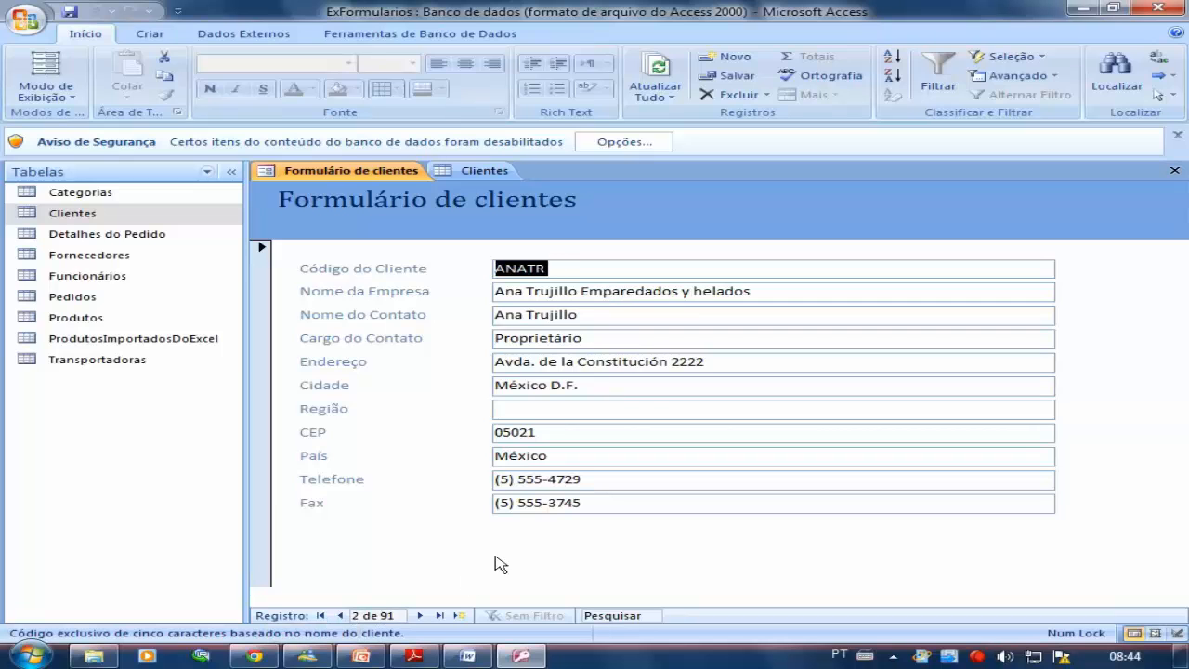
{"action": "left_click", "coordinate": [420, 615]}
{"action": "left_click", "coordinate": [420, 615]}
{"action": "left_click", "coordinate": [420, 615]}
{"action": "left_click", "coordinate": [420, 615]}
{"action": "left_click", "coordinate": [420, 615]}
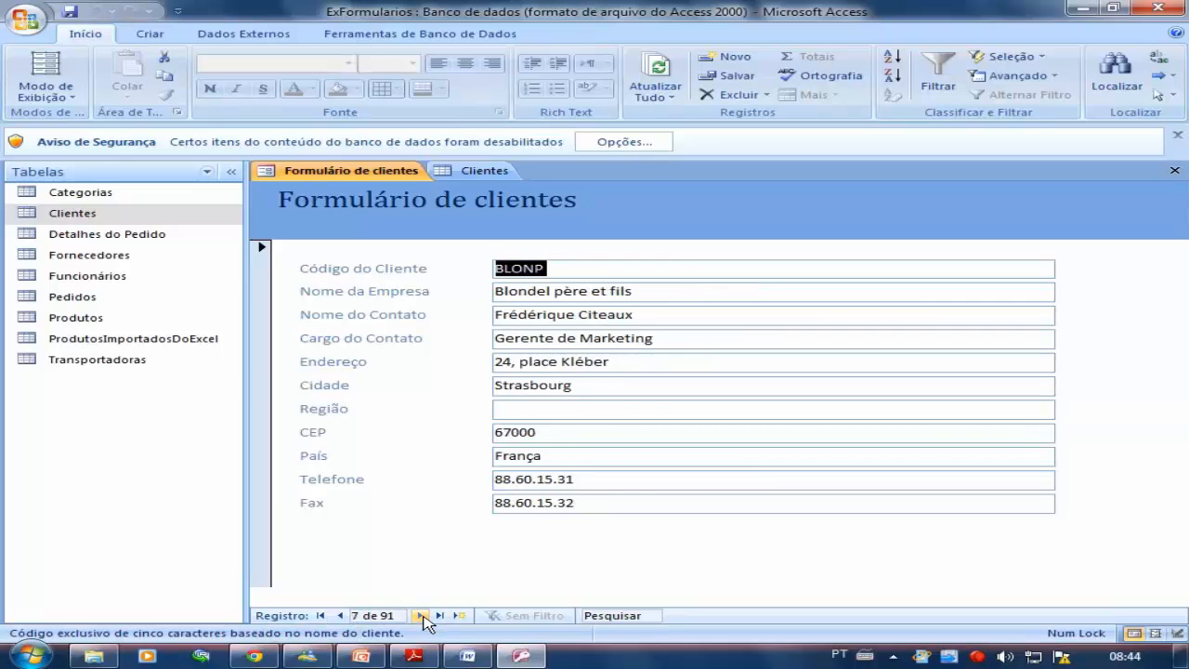
{"action": "double_click", "coordinate": [420, 615]}
{"action": "triple_click", "coordinate": [420, 615]}
{"action": "triple_click", "coordinate": [420, 615]}
{"action": "left_click", "coordinate": [420, 615]}
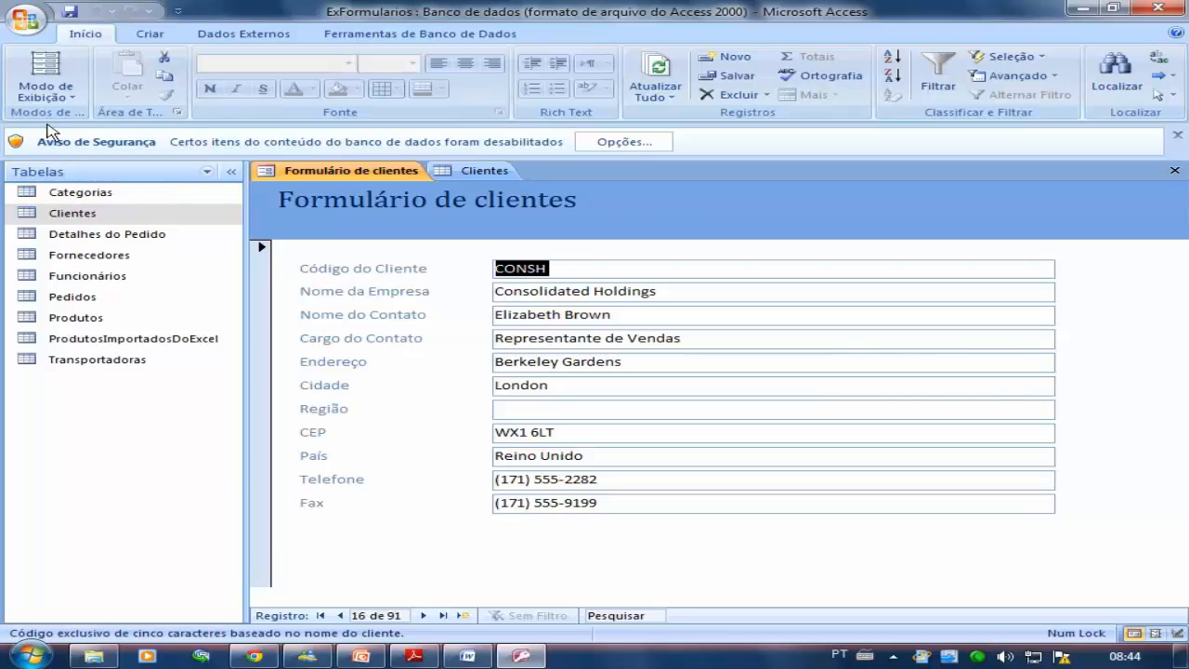
Open Formulário de clientes in Modo Design and select the form footer section (Rodapé do formulário)
{"action": "left_click", "coordinate": [76, 96]}
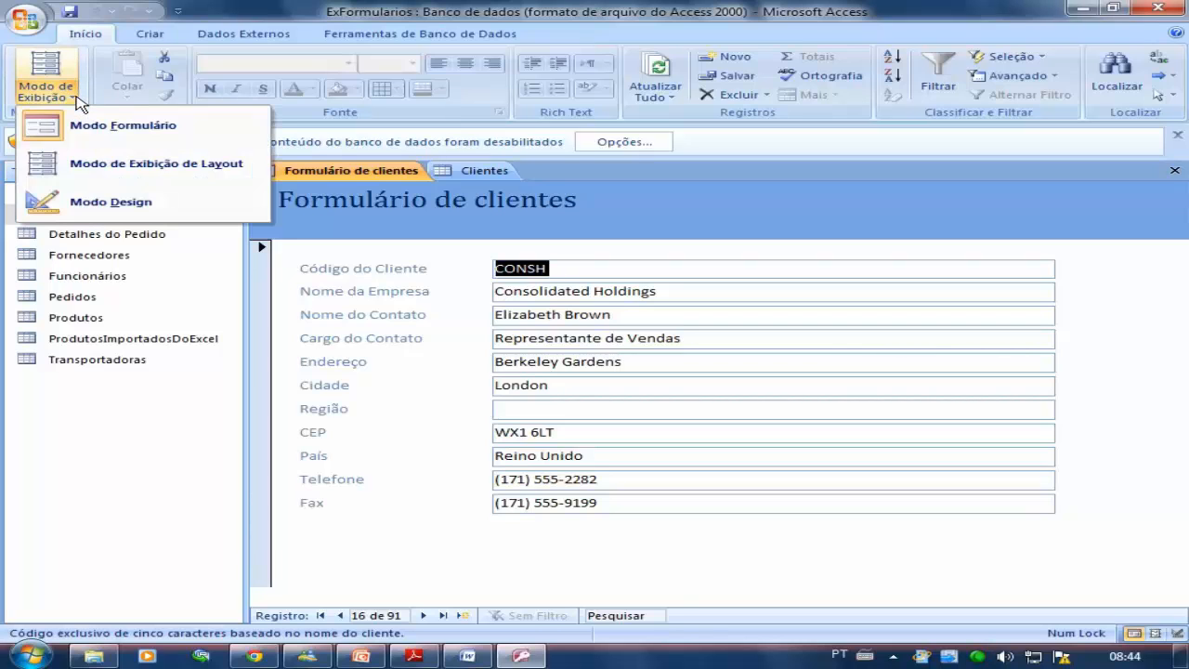
{"action": "left_click", "coordinate": [90, 200]}
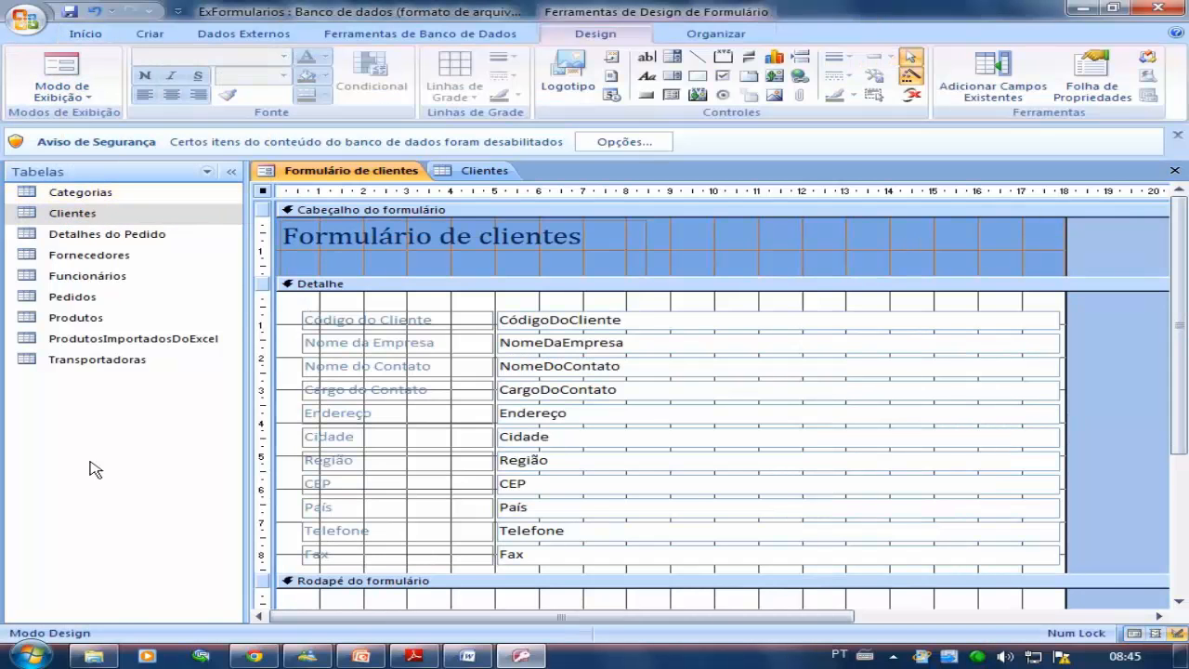
{"action": "left_click", "coordinate": [298, 598]}
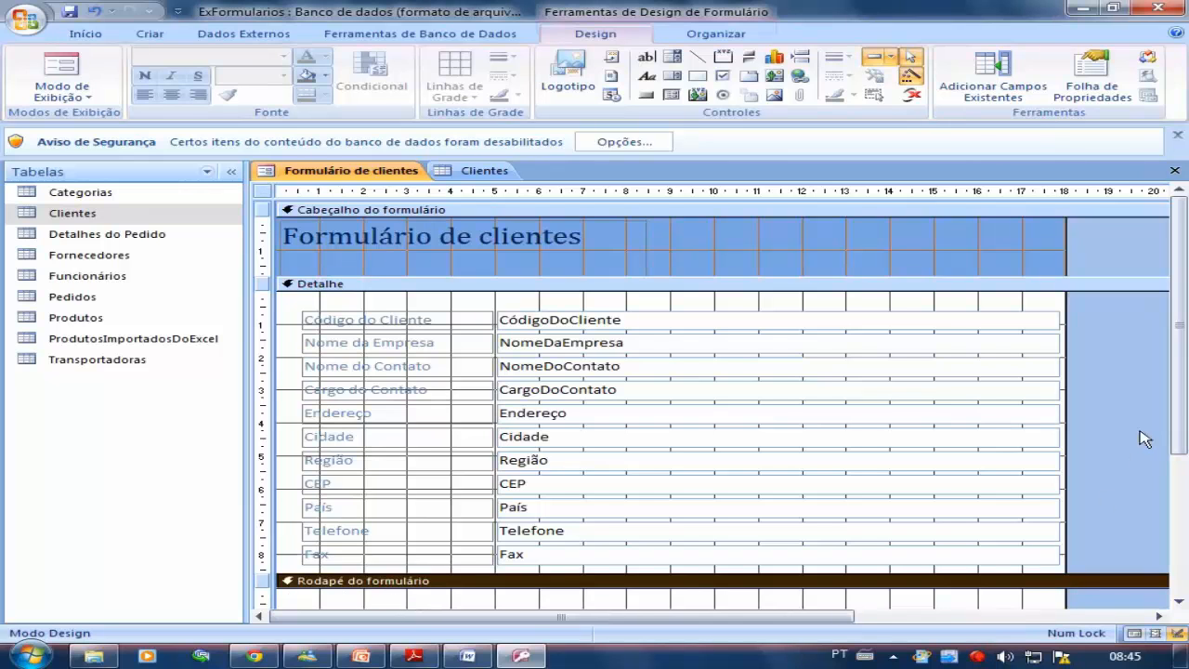
Place a label reading "Rodapé" in the form footer at about the 4 cm mark and shift it slightly
{"action": "mouse_move", "coordinate": [1178, 402]}
{"action": "left_mouse_down"}
{"action": "mouse_move", "coordinate": [1181, 471]}
{"action": "mouse_move", "coordinate": [1184, 416]}
{"action": "left_mouse_up"}
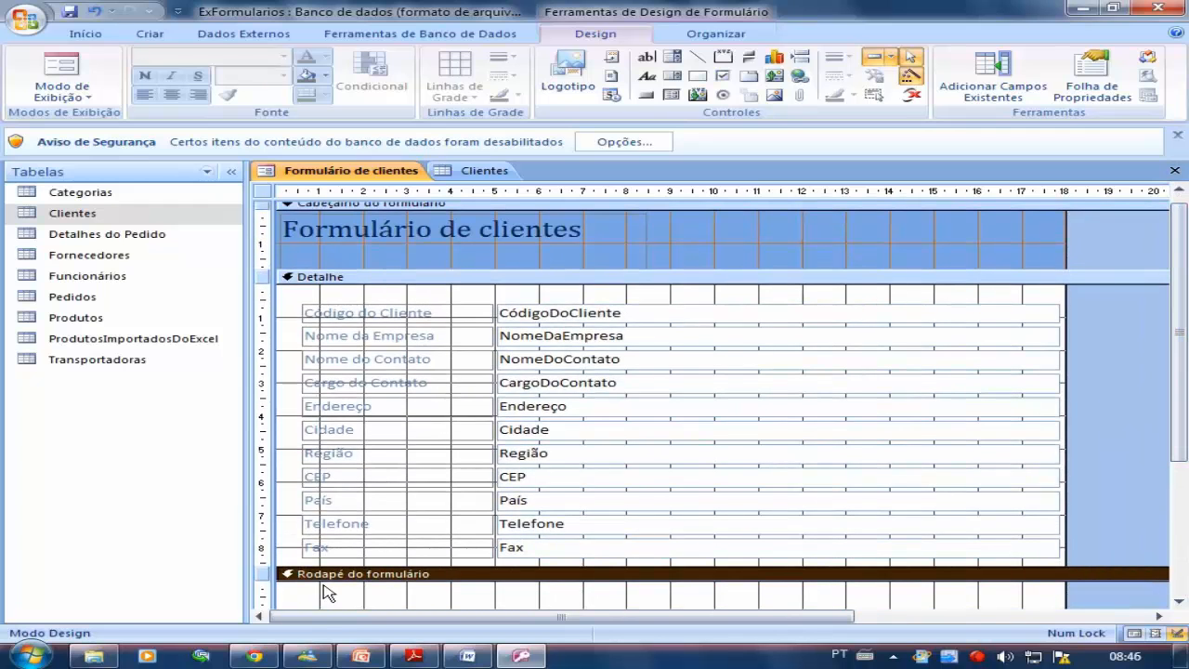
{"action": "left_click", "coordinate": [648, 79]}
{"action": "left_click", "coordinate": [465, 597]}
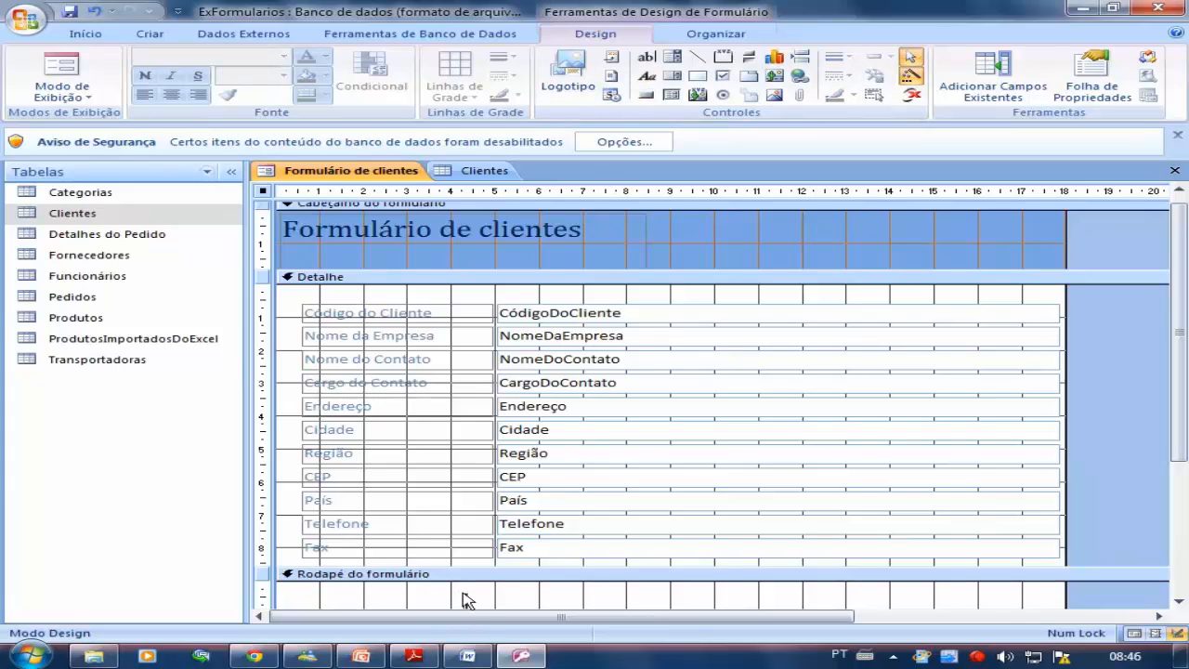
{"action": "type", "text": "Roda"}
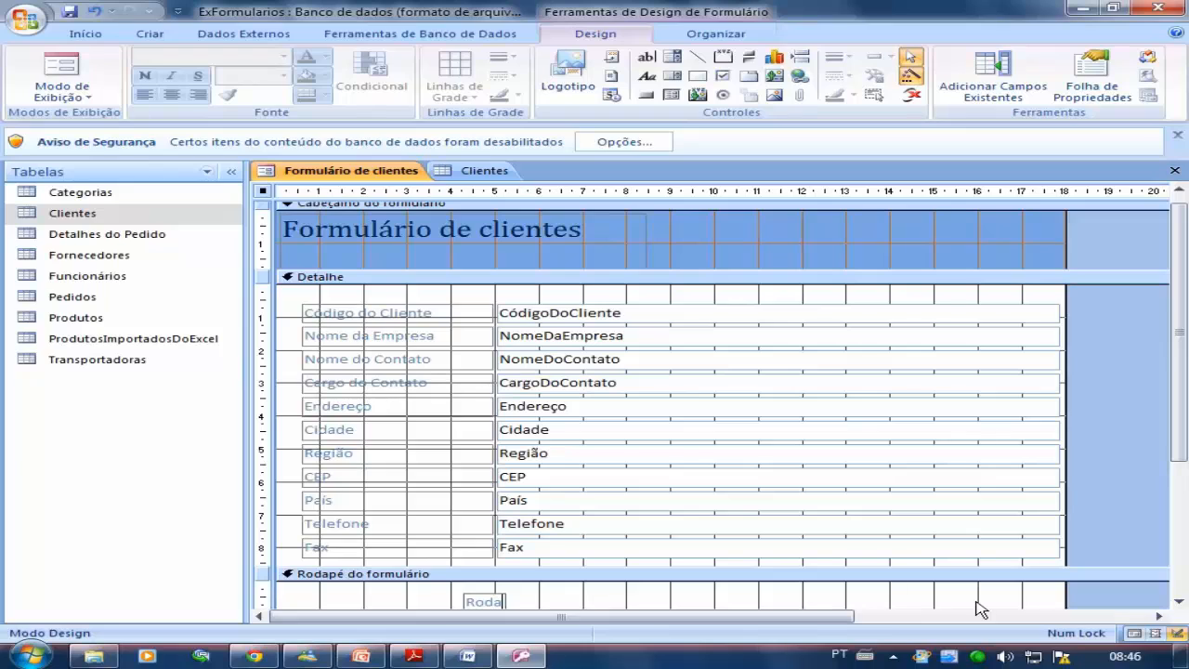
{"action": "type", "text": "pé"}
{"action": "left_click", "coordinate": [698, 609]}
{"action": "left_click", "coordinate": [523, 602]}
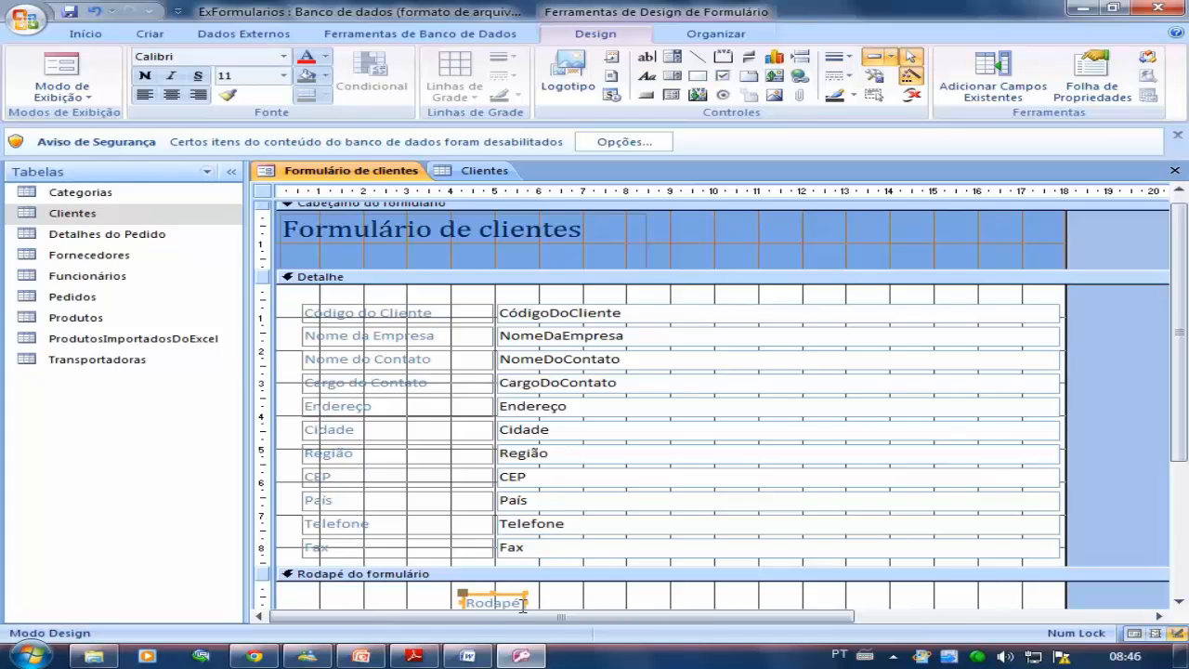
{"action": "left_click", "coordinate": [526, 602]}
{"action": "left_click_drag", "start_coordinate": [516, 595], "coordinate": [523, 596]}
{"action": "left_click", "coordinate": [591, 599]}
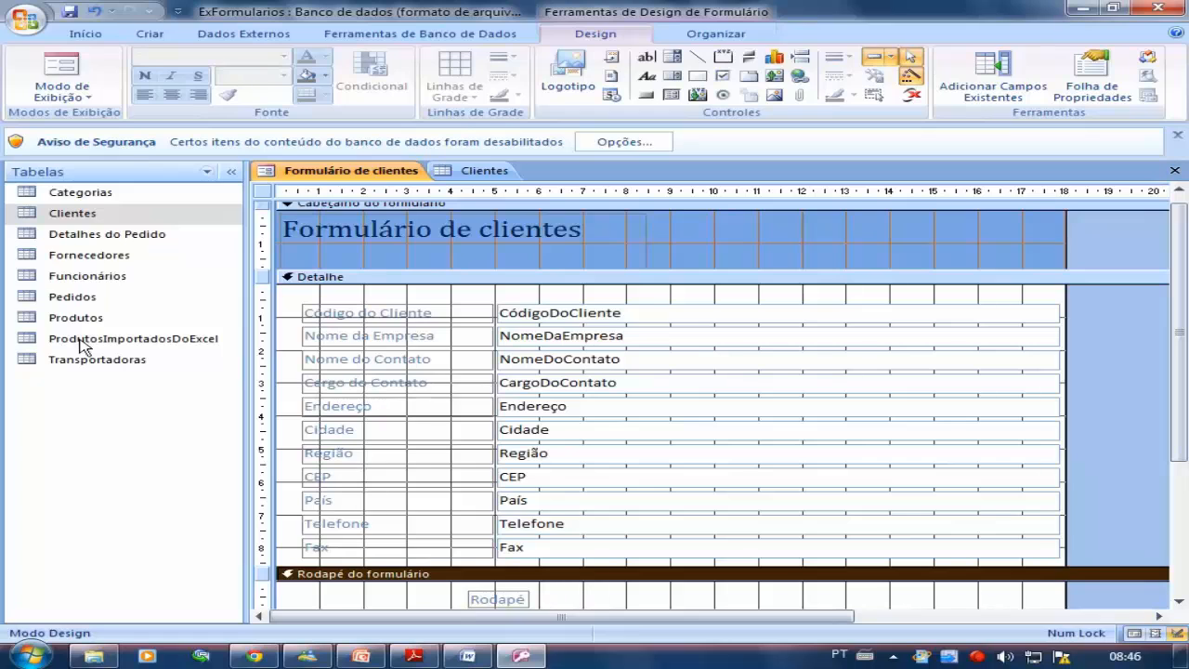
Switch to Modo Formulário and browse forward through the customer records to record 21, checking the footer label on each one
{"action": "left_click", "coordinate": [76, 71]}
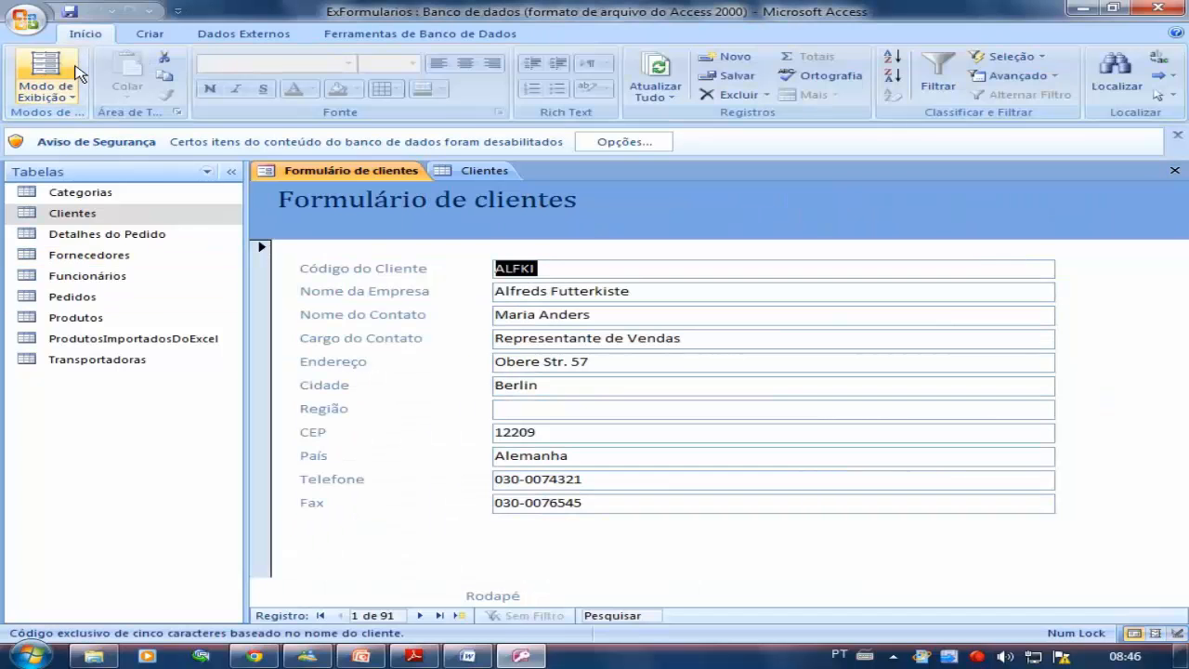
{"action": "left_click", "coordinate": [405, 616]}
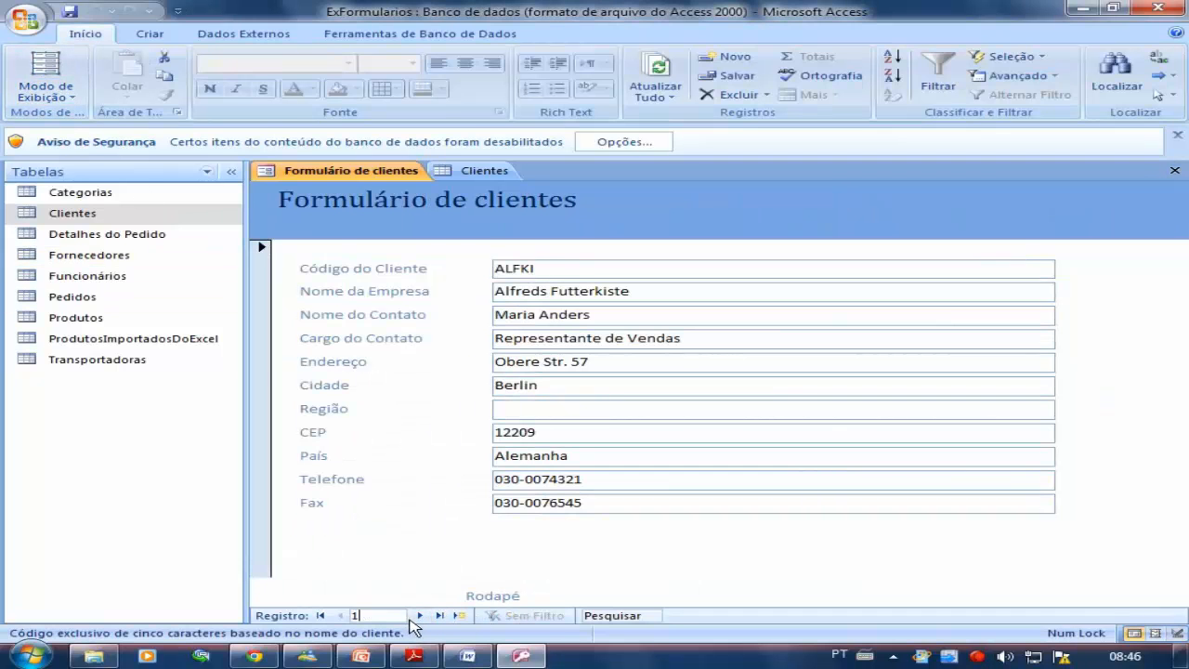
{"action": "left_click", "coordinate": [420, 615]}
{"action": "left_click", "coordinate": [420, 615]}
{"action": "left_click", "coordinate": [420, 615]}
{"action": "left_click", "coordinate": [420, 615]}
{"action": "left_click", "coordinate": [420, 615]}
{"action": "left_click", "coordinate": [419, 615]}
{"action": "left_click", "coordinate": [420, 615]}
{"action": "left_click", "coordinate": [420, 615]}
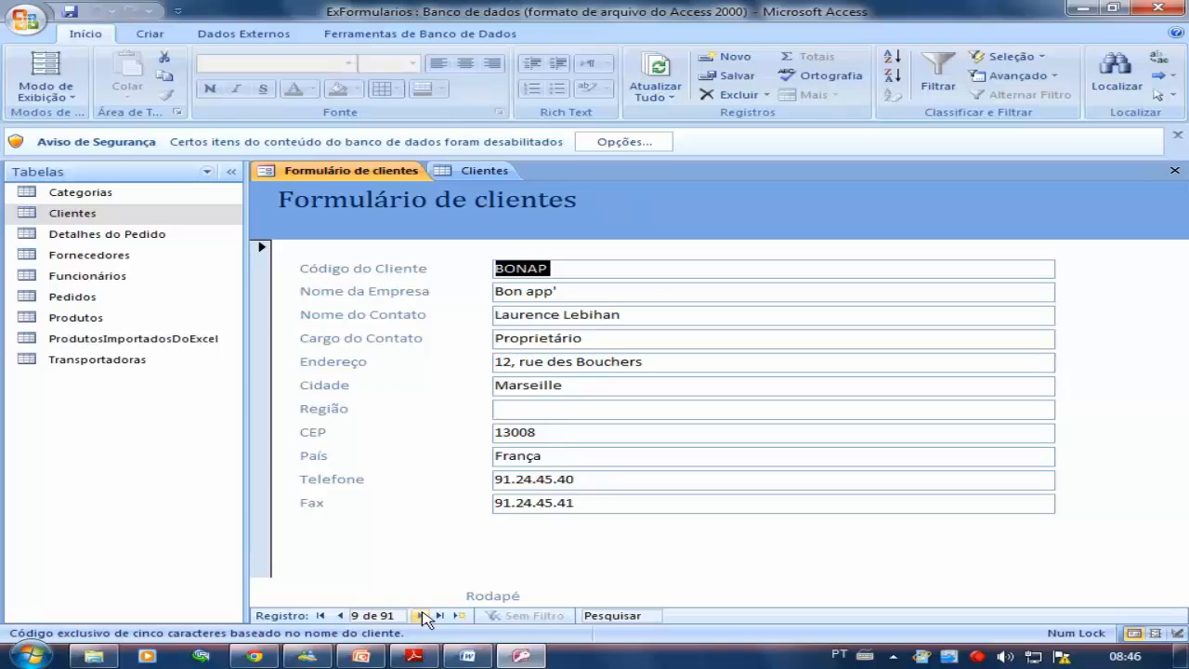
{"action": "left_click_drag", "start_coordinate": [423, 615], "coordinate": [422, 615]}
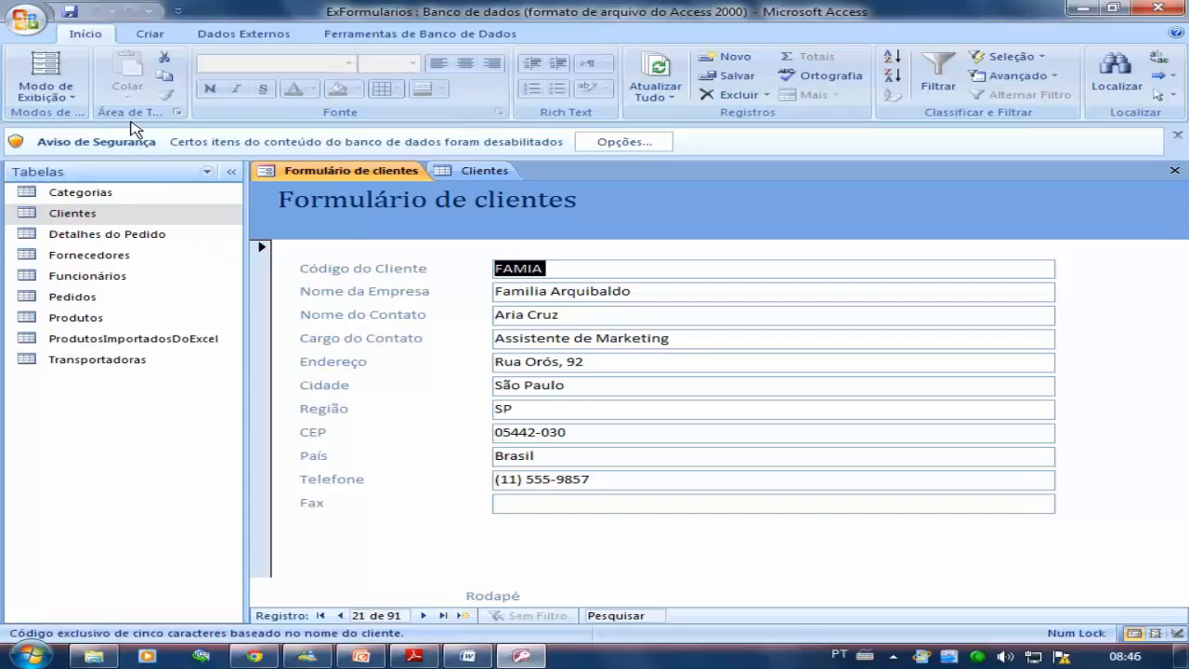
Return to Modo Design and delete the Rodapé label from the form footer
{"action": "left_click", "coordinate": [65, 93]}
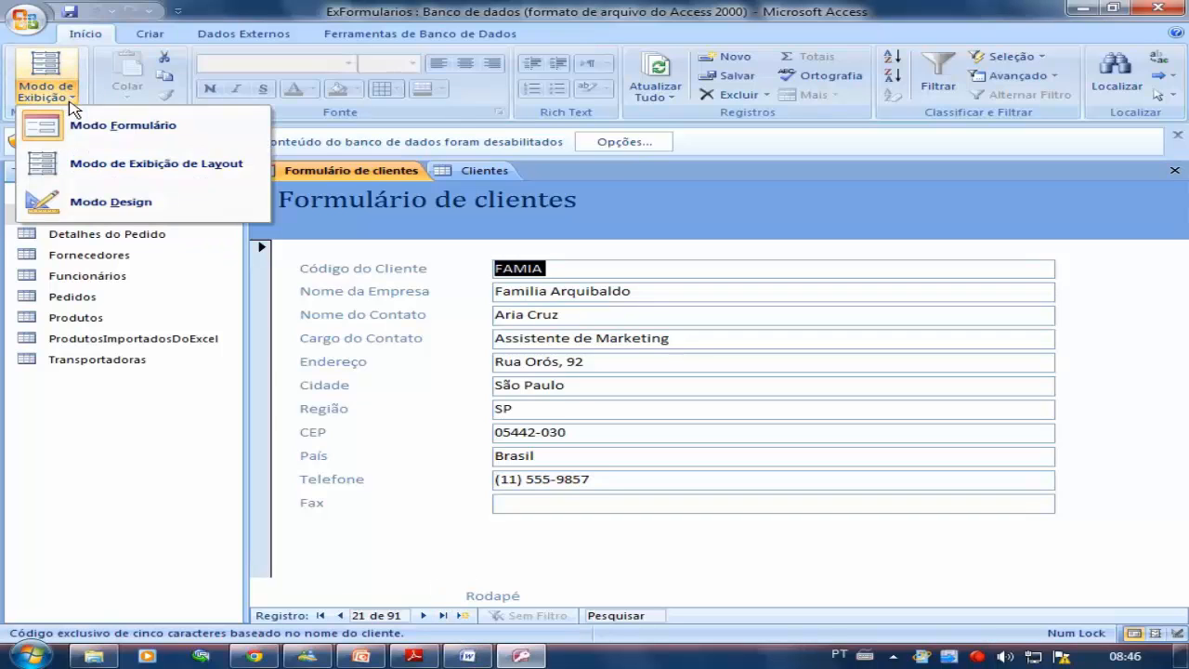
{"action": "left_click", "coordinate": [112, 205]}
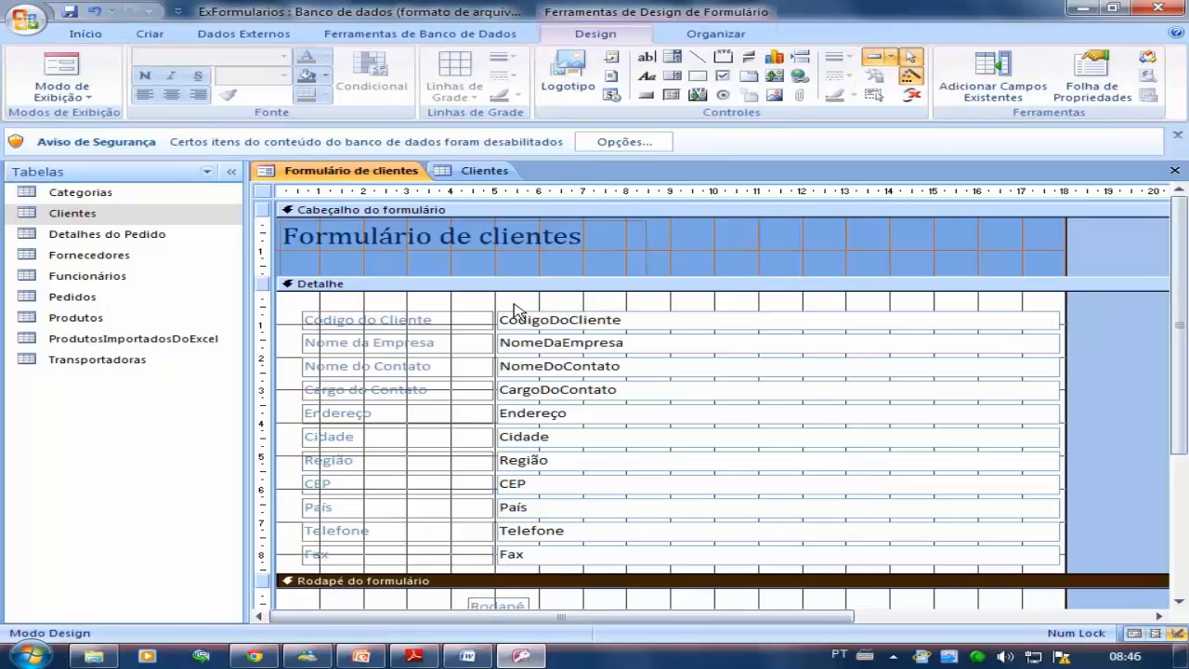
{"action": "left_click", "coordinate": [528, 602]}
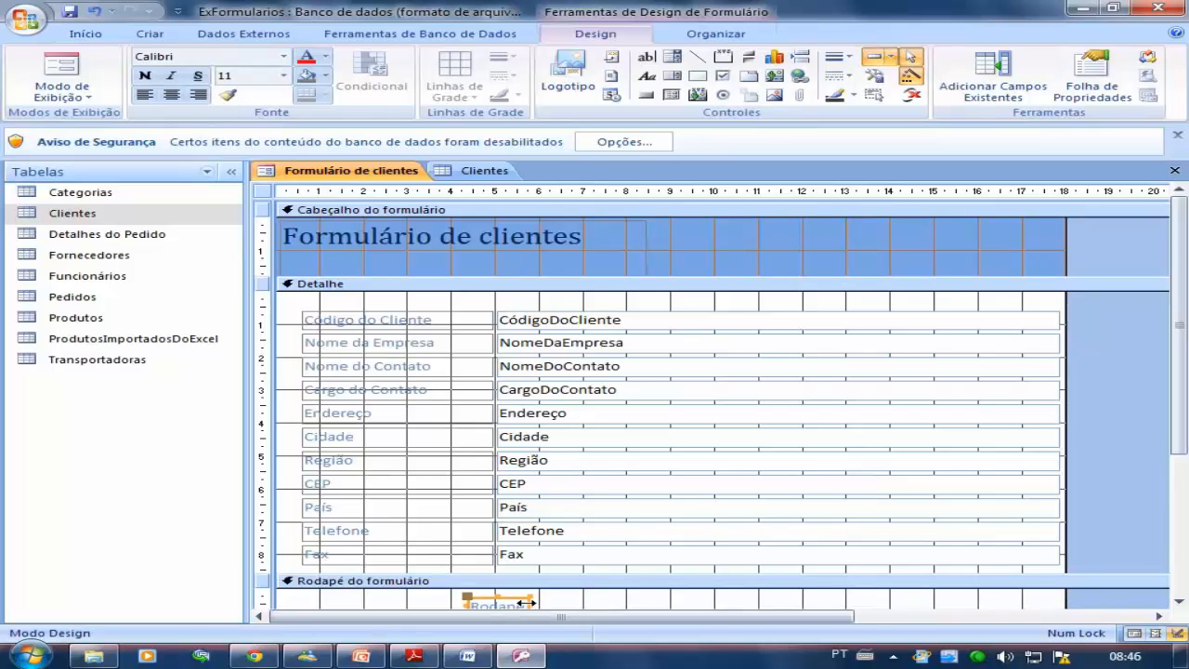
{"action": "key", "text": "Delete"}
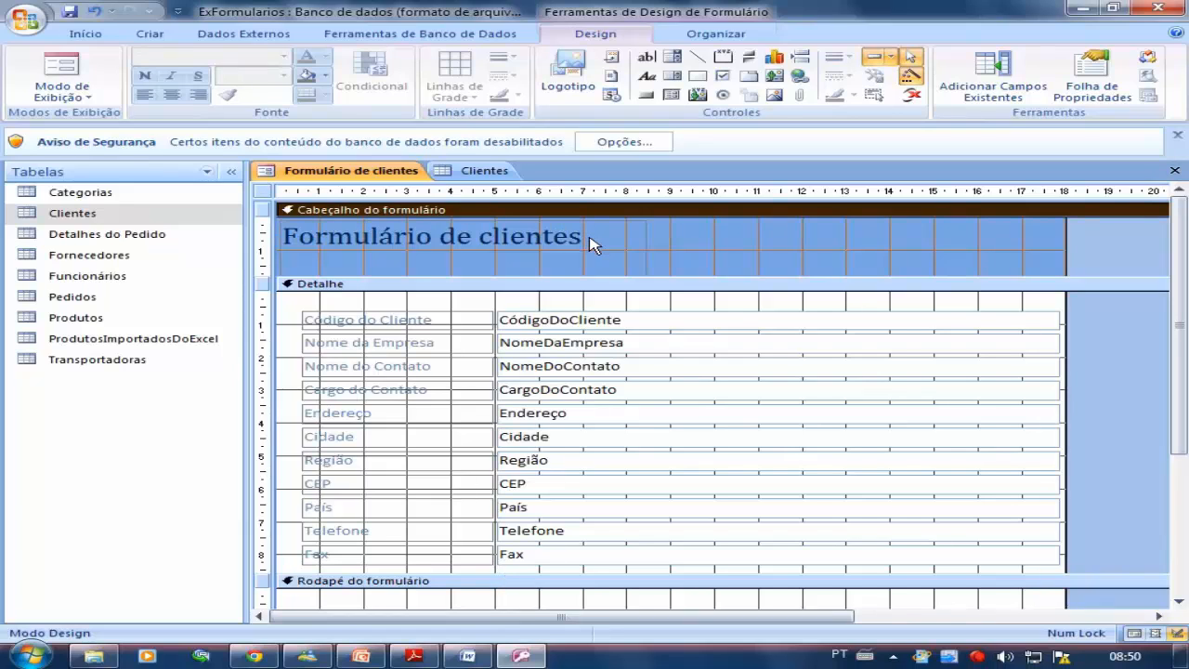
Turn on the page header and footer (Cabeçalho/Rodapé de Página) for the form and select the page header section
{"action": "left_click", "coordinate": [595, 244]}
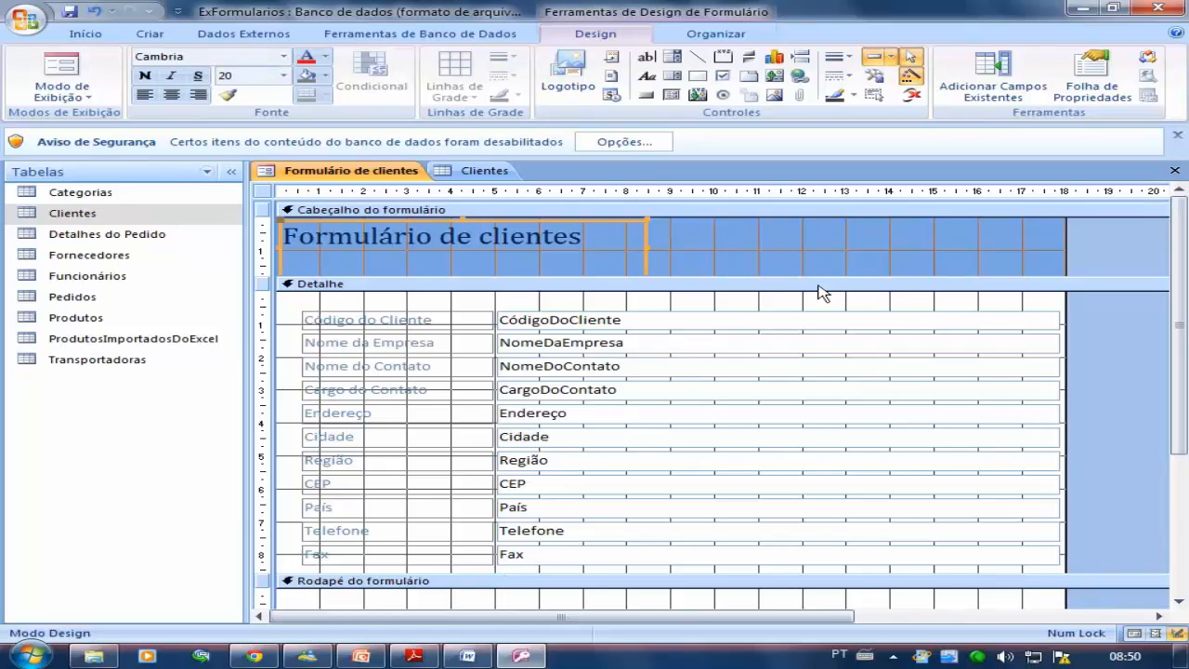
{"action": "right_click", "coordinate": [507, 213]}
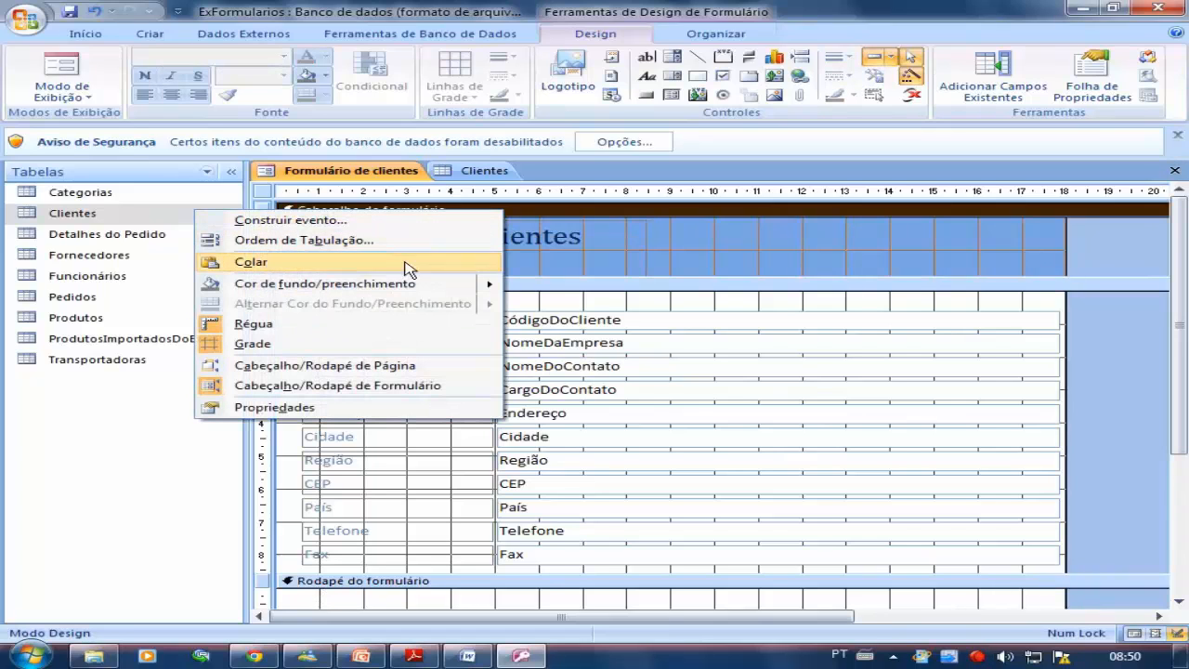
{"action": "left_click", "coordinate": [351, 369]}
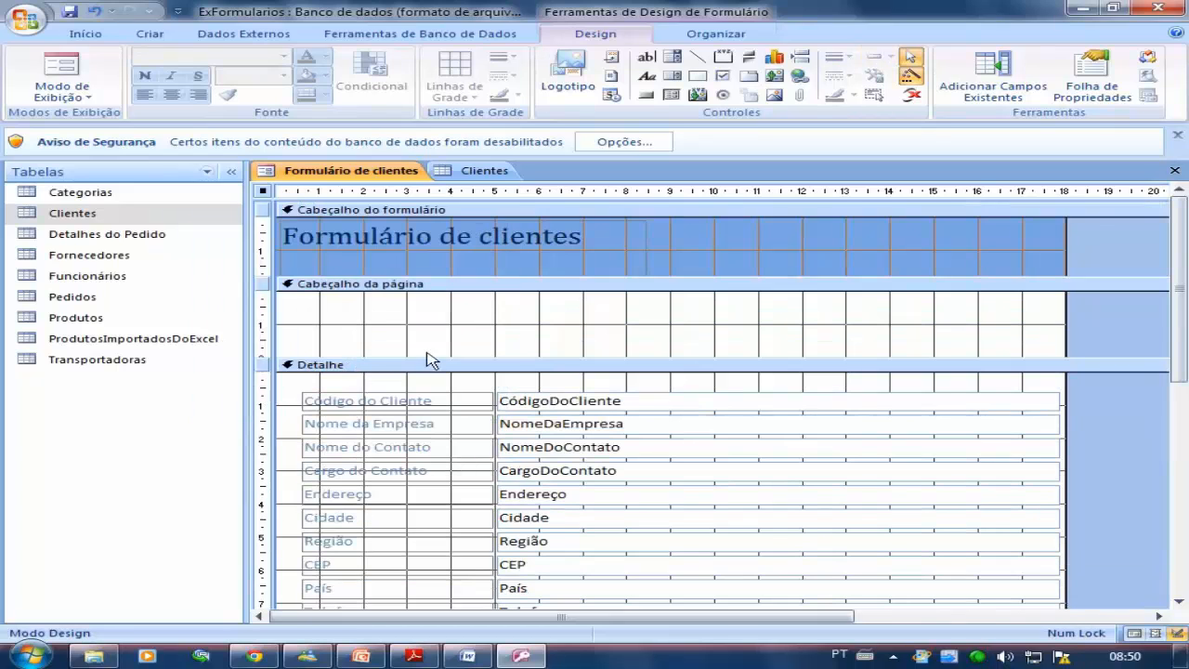
{"action": "left_click", "coordinate": [354, 324]}
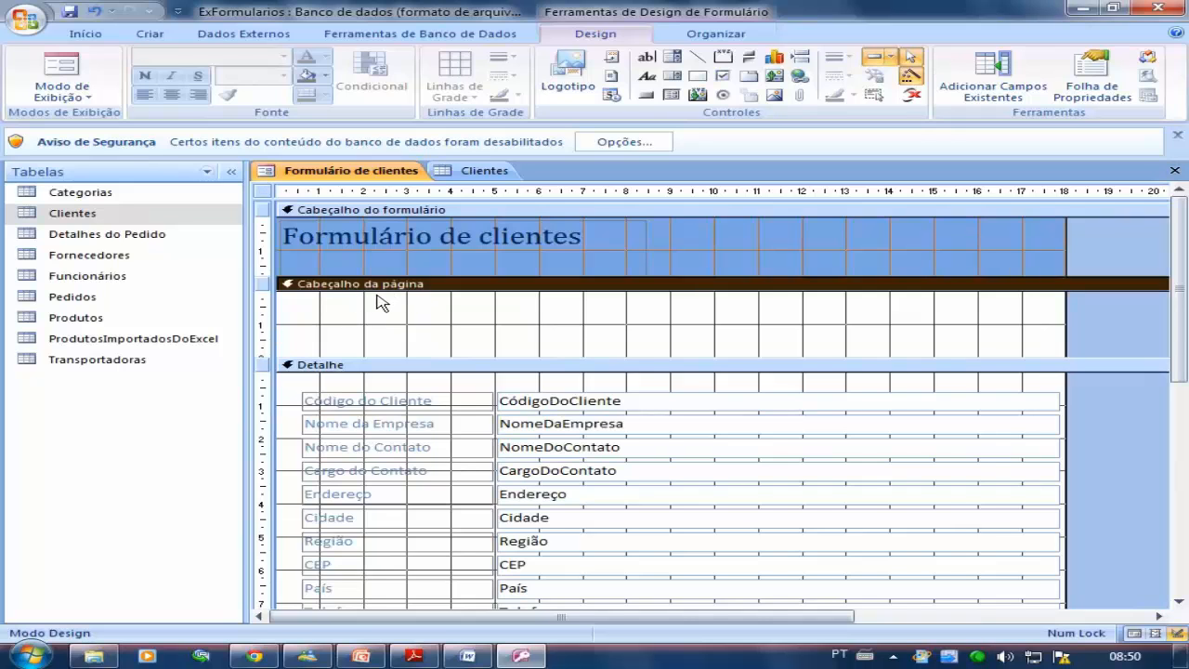
Examine the page header and page footer sections and their placement relative to the form header, detail and form footer
{"action": "scroll", "coordinate": [755, 367], "scroll_direction": "down", "scroll_amount": 5}
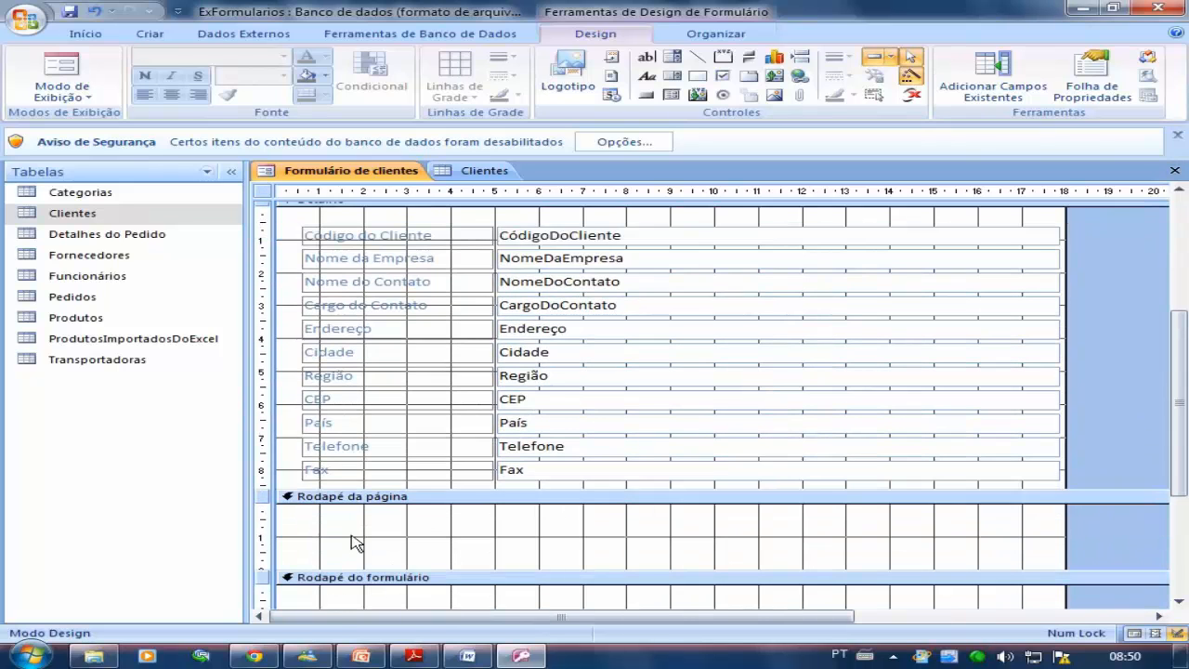
{"action": "scroll", "coordinate": [511, 502], "scroll_direction": "up", "scroll_amount": 5}
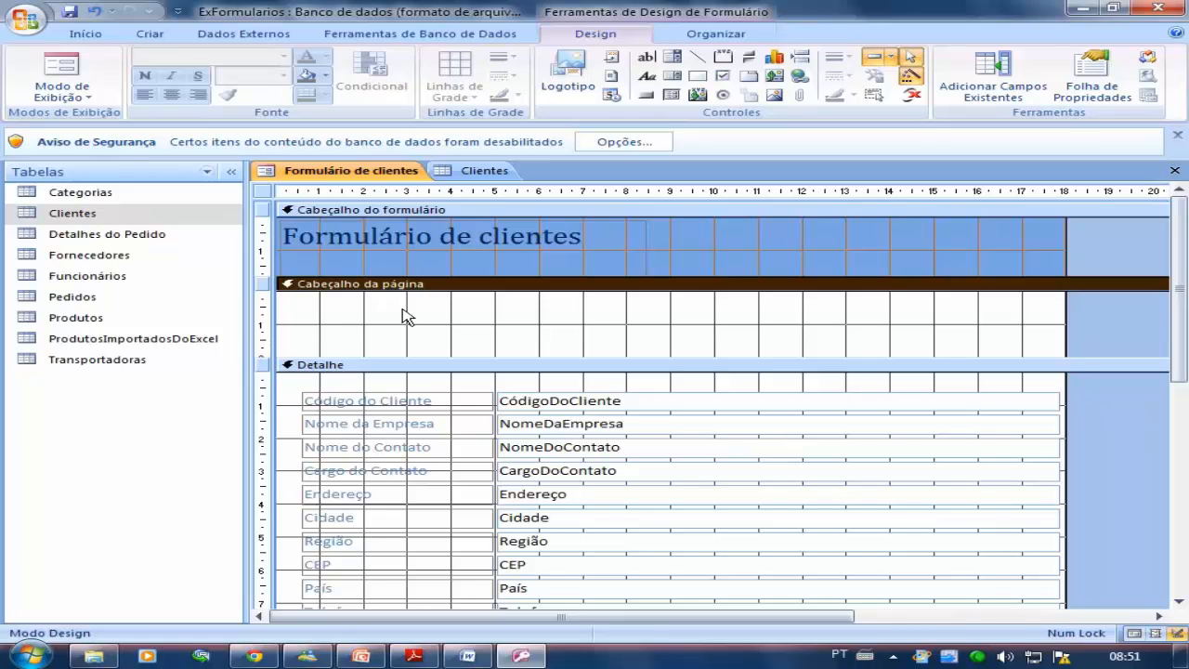
{"action": "scroll", "coordinate": [404, 316], "scroll_direction": "down", "scroll_amount": 5}
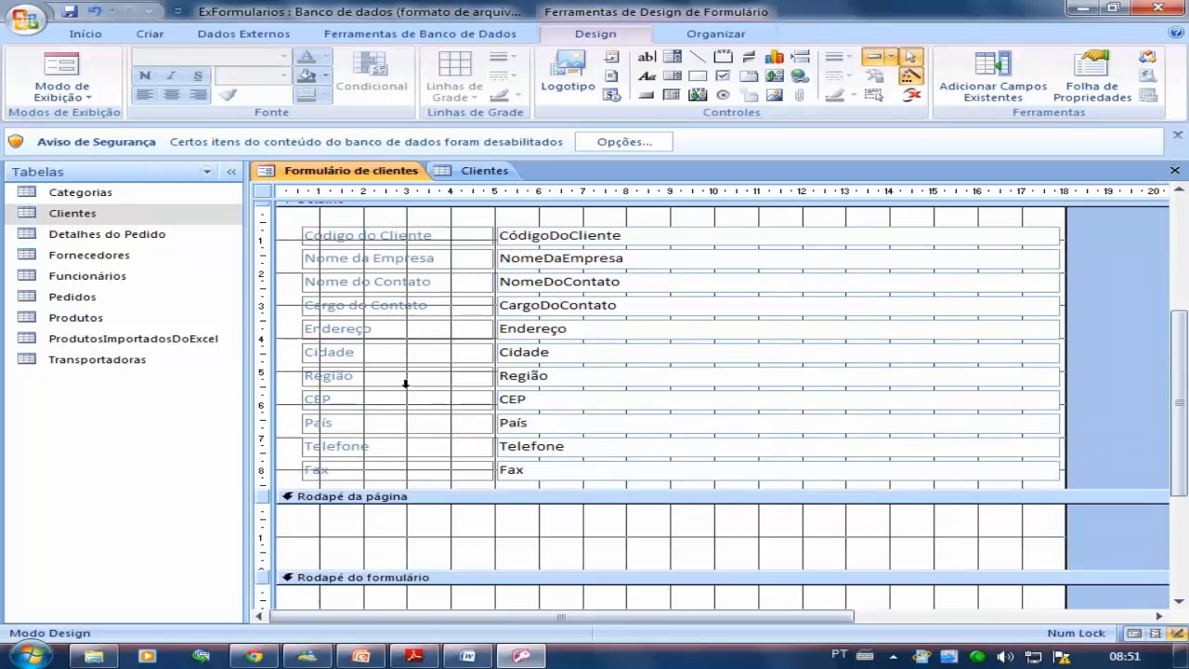
{"action": "left_click", "coordinate": [483, 513]}
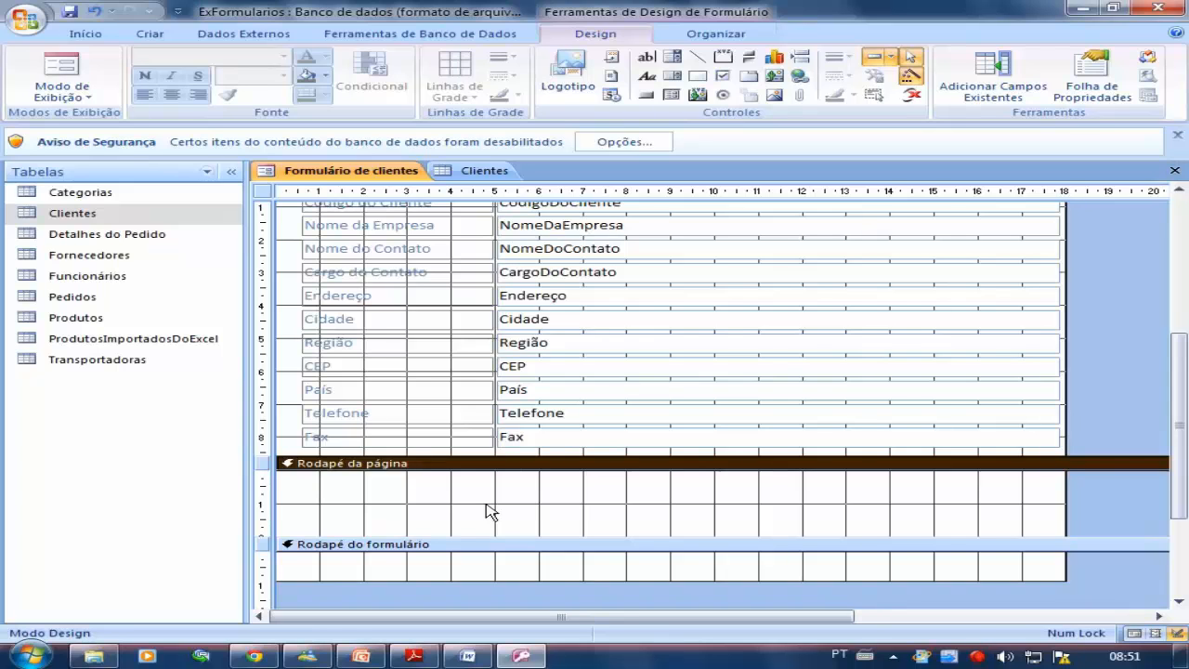
{"action": "scroll", "coordinate": [623, 424], "scroll_direction": "up", "scroll_amount": 5}
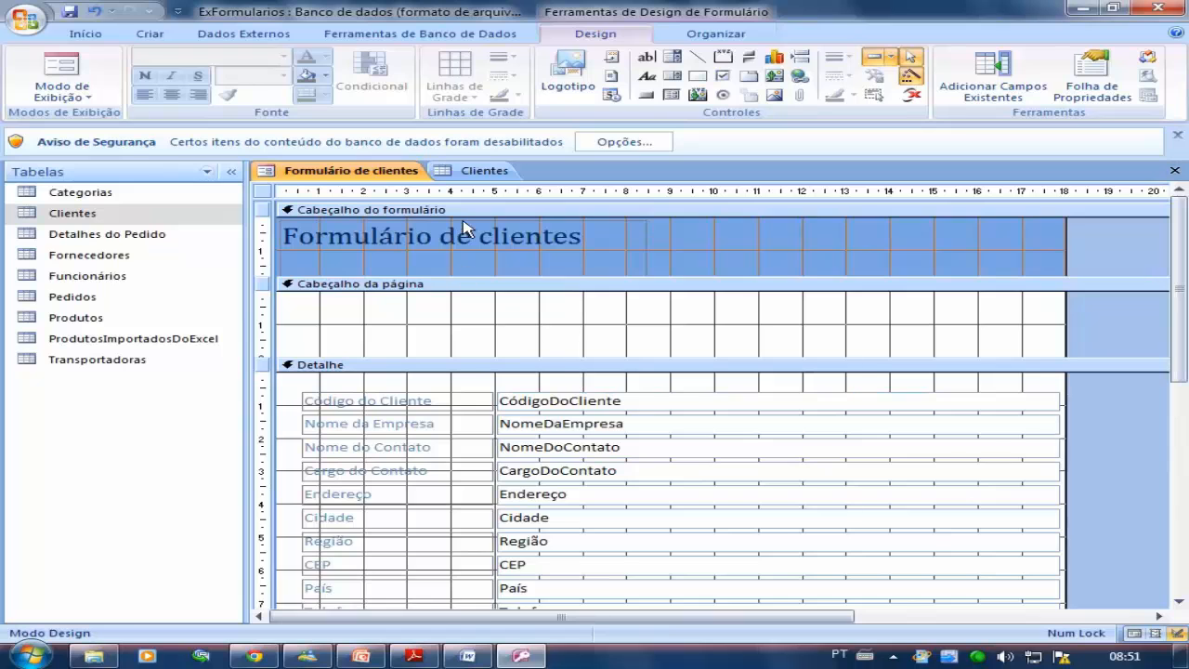
{"action": "left_click", "coordinate": [536, 321]}
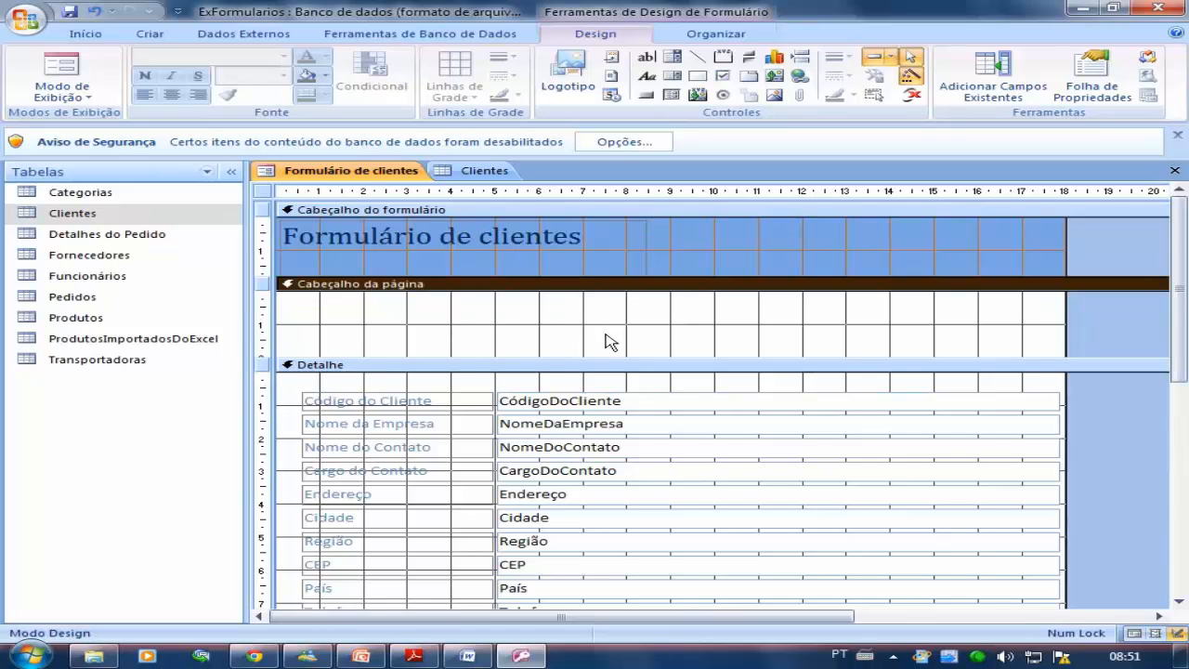
{"action": "scroll", "coordinate": [604, 340], "scroll_direction": "down", "scroll_amount": 3}
{"action": "scroll", "coordinate": [588, 564], "scroll_direction": "down", "scroll_amount": 2}
{"action": "left_click", "coordinate": [609, 516]}
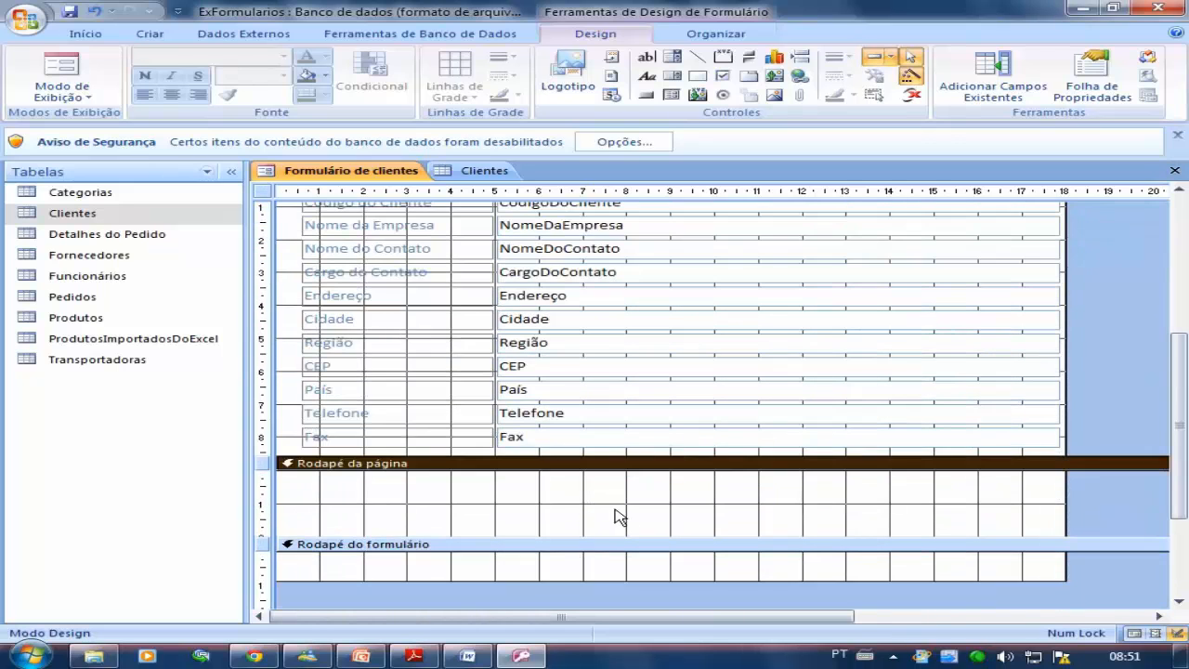
{"action": "scroll", "coordinate": [639, 513], "scroll_direction": "up", "scroll_amount": 3}
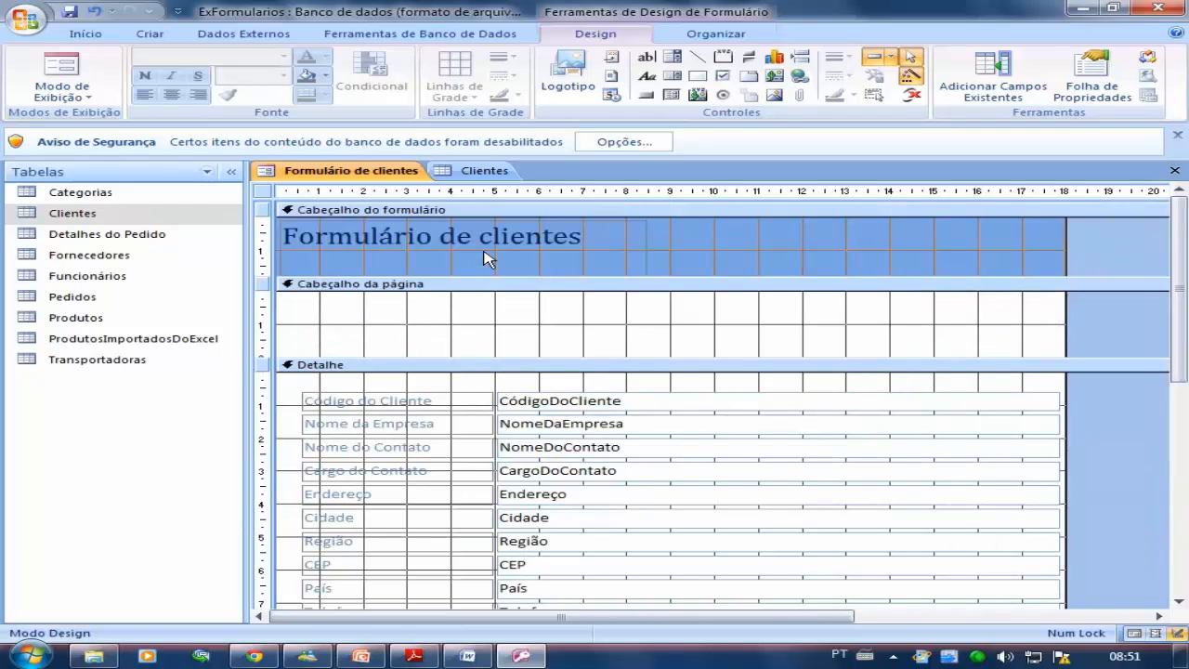
Turn off the form's page header and footer (Cabeçalho/Rodapé de Página) and select the form header section
{"action": "right_click", "coordinate": [531, 212]}
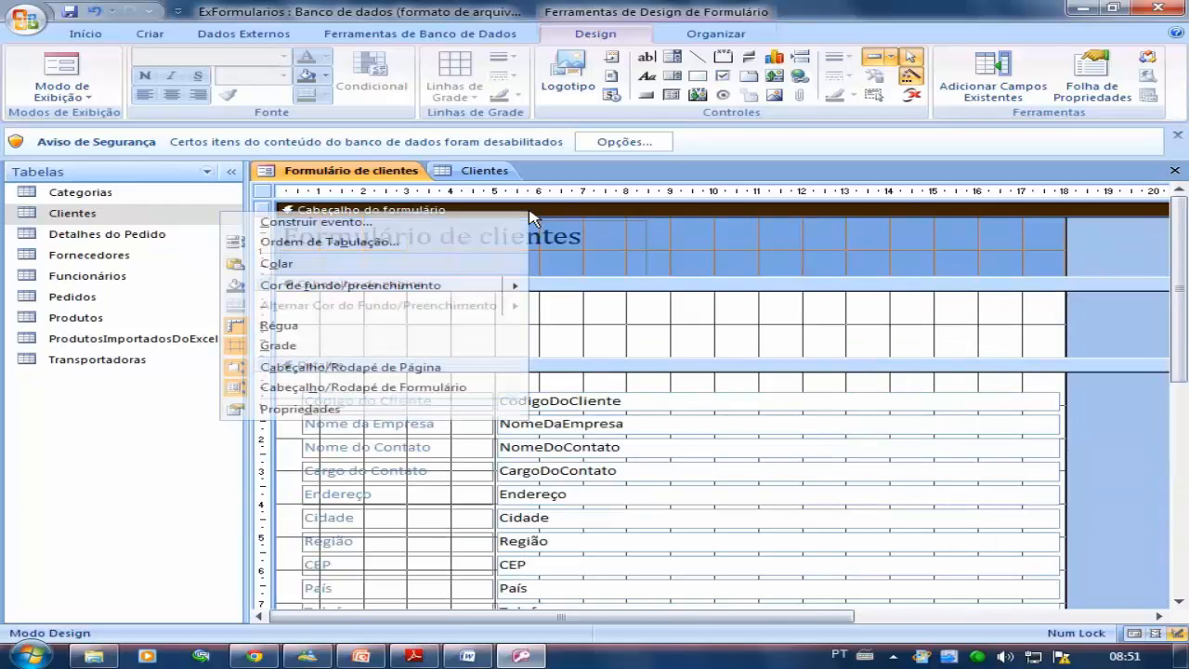
{"action": "left_click", "coordinate": [351, 367]}
{"action": "left_click", "coordinate": [675, 253]}
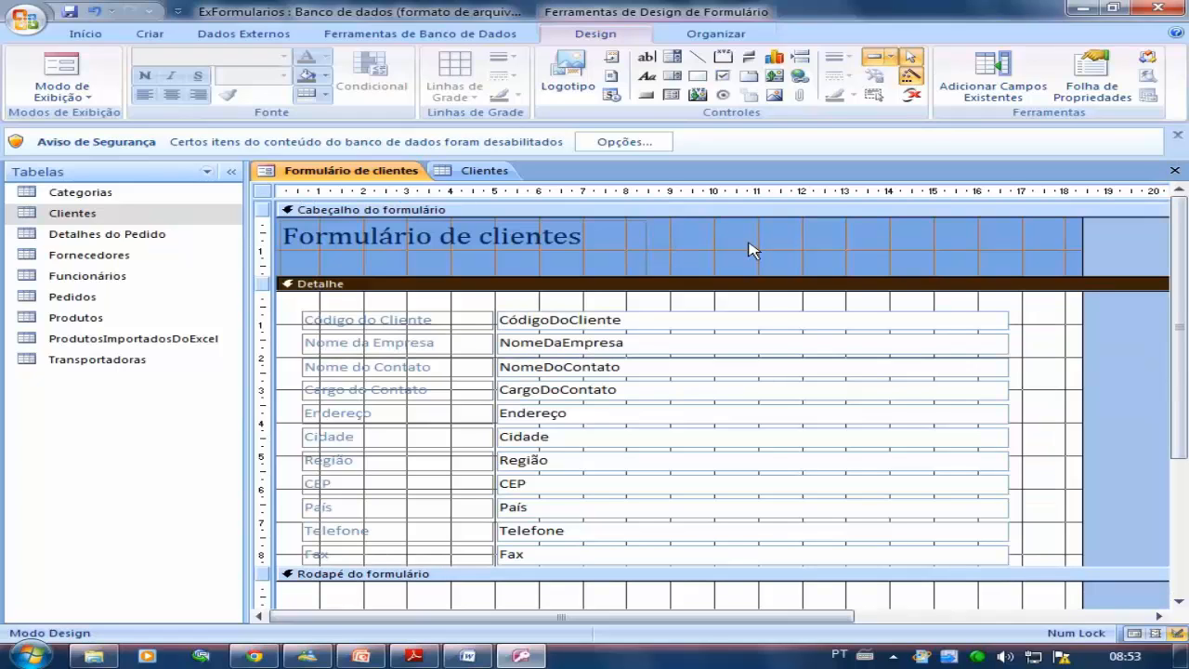
{"action": "left_click", "coordinate": [752, 249]}
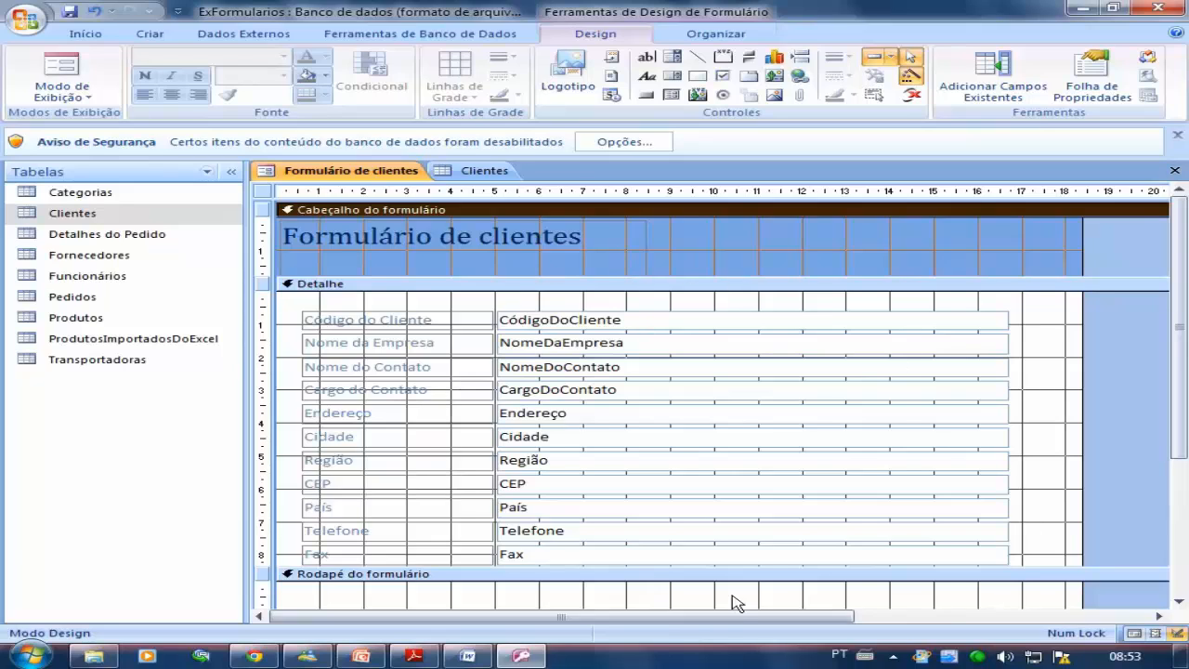
Review the view modes available for Formulário de clientes, keeping the form in Modo Design
{"action": "left_click", "coordinate": [87, 100]}
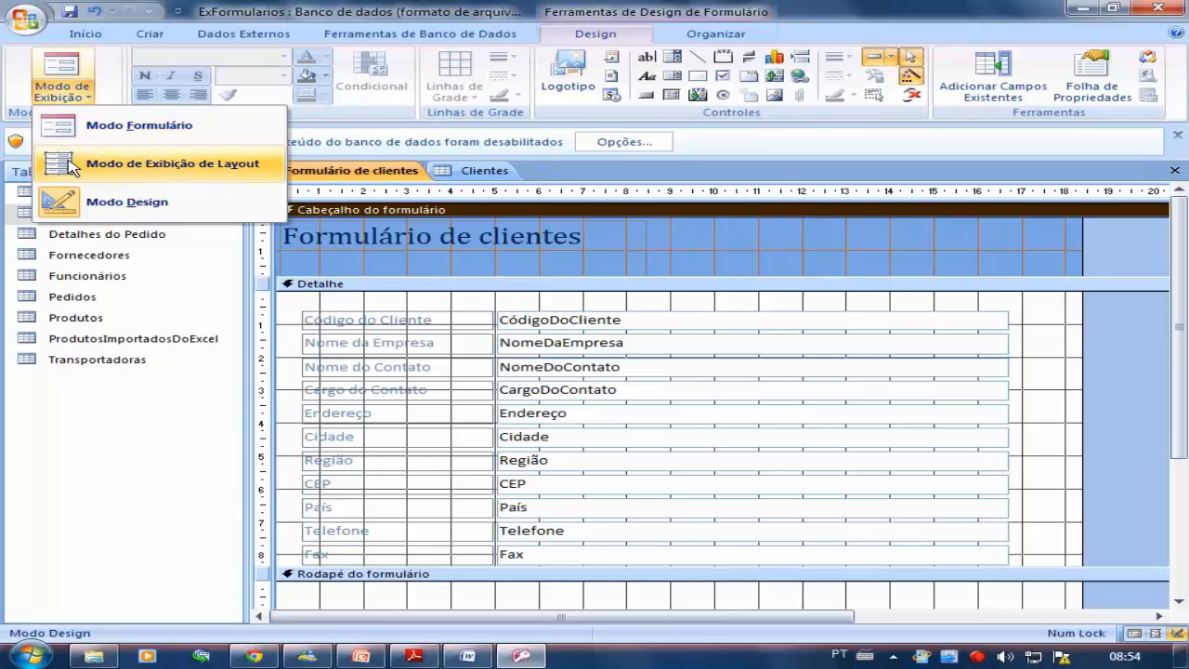
{"action": "left_click", "coordinate": [135, 210]}
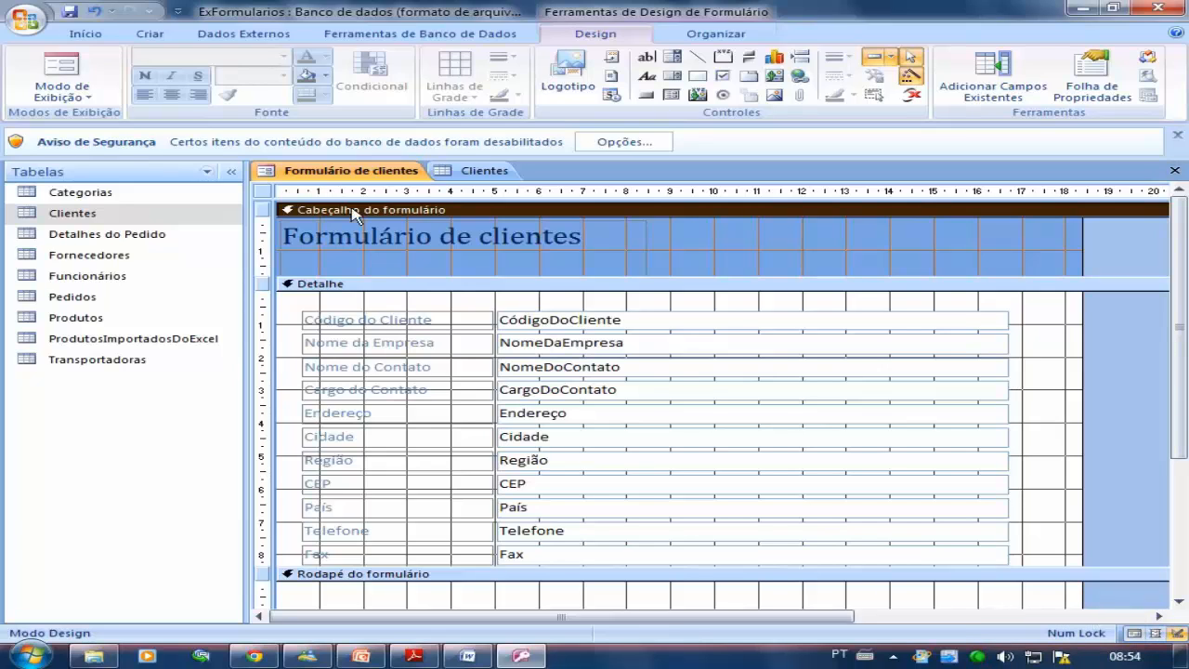
{"action": "right_click", "coordinate": [349, 177]}
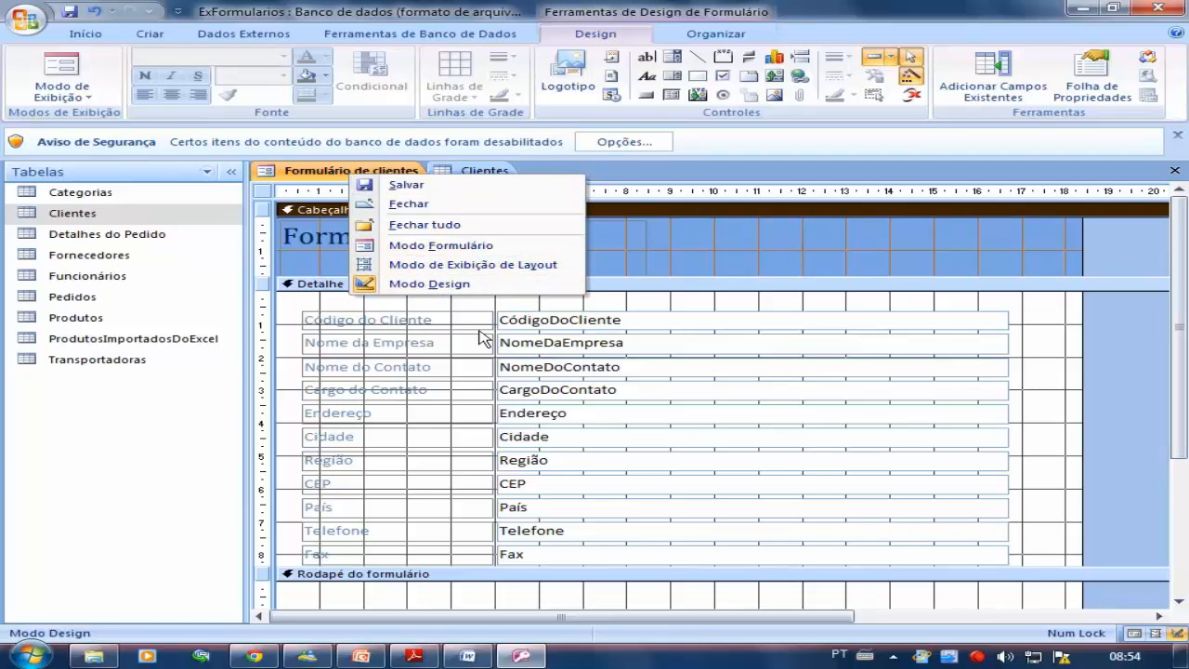
{"action": "left_click", "coordinate": [449, 336]}
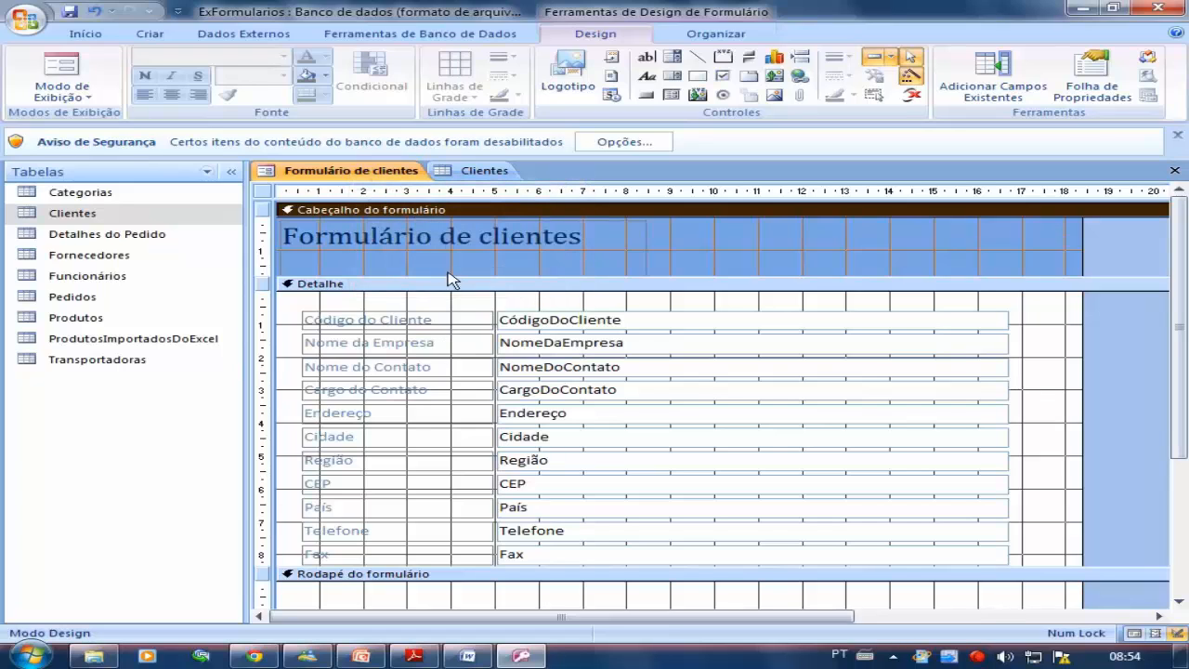
Switch to Modo Formulário and try to resize the Código do Cliente text box on the first customer record
{"action": "left_click", "coordinate": [93, 97]}
{"action": "left_click", "coordinate": [74, 123]}
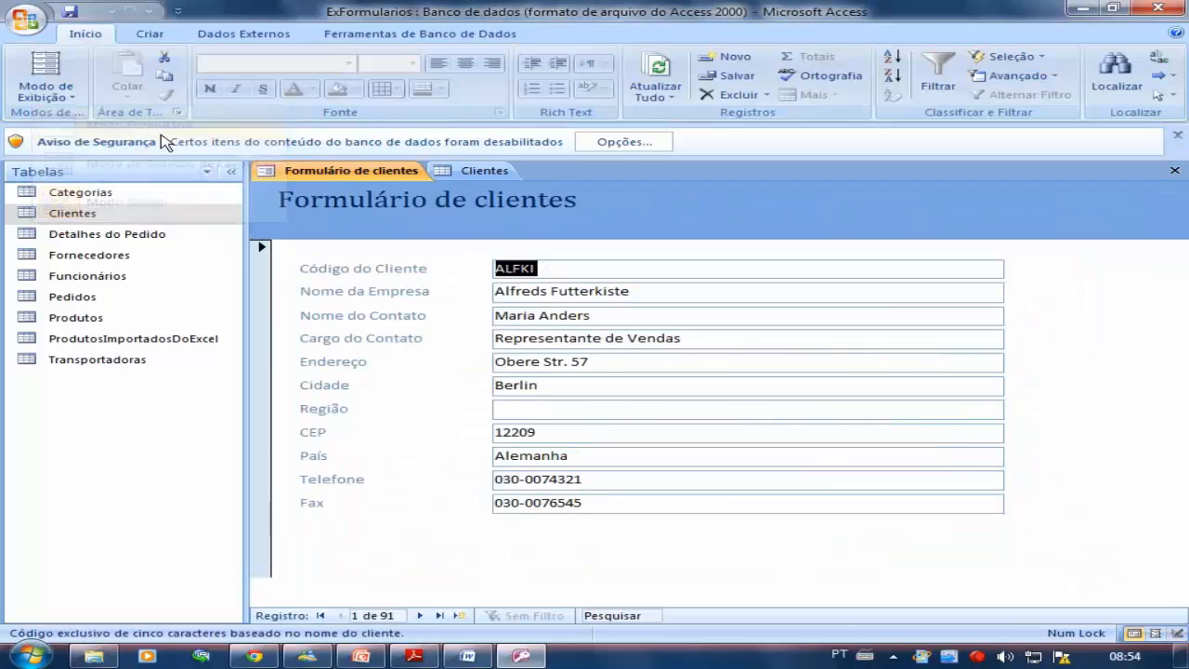
{"action": "left_click_drag", "start_coordinate": [574, 284], "coordinate": [1063, 279]}
{"action": "left_click", "coordinate": [1003, 270]}
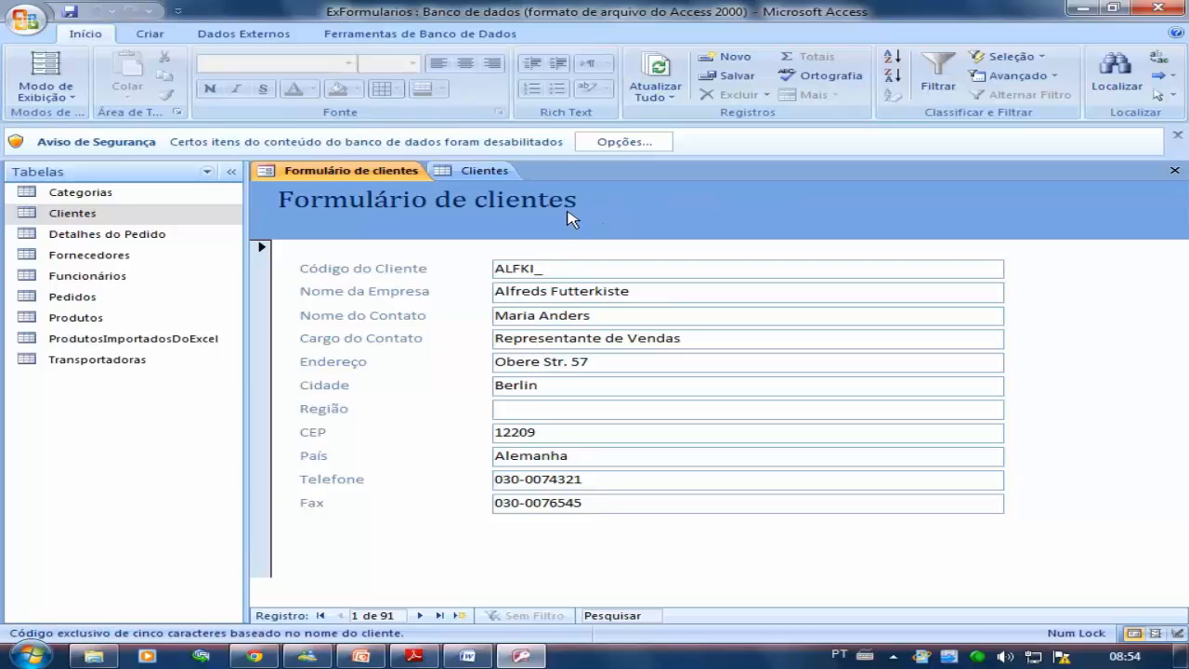
{"action": "left_click", "coordinate": [544, 338]}
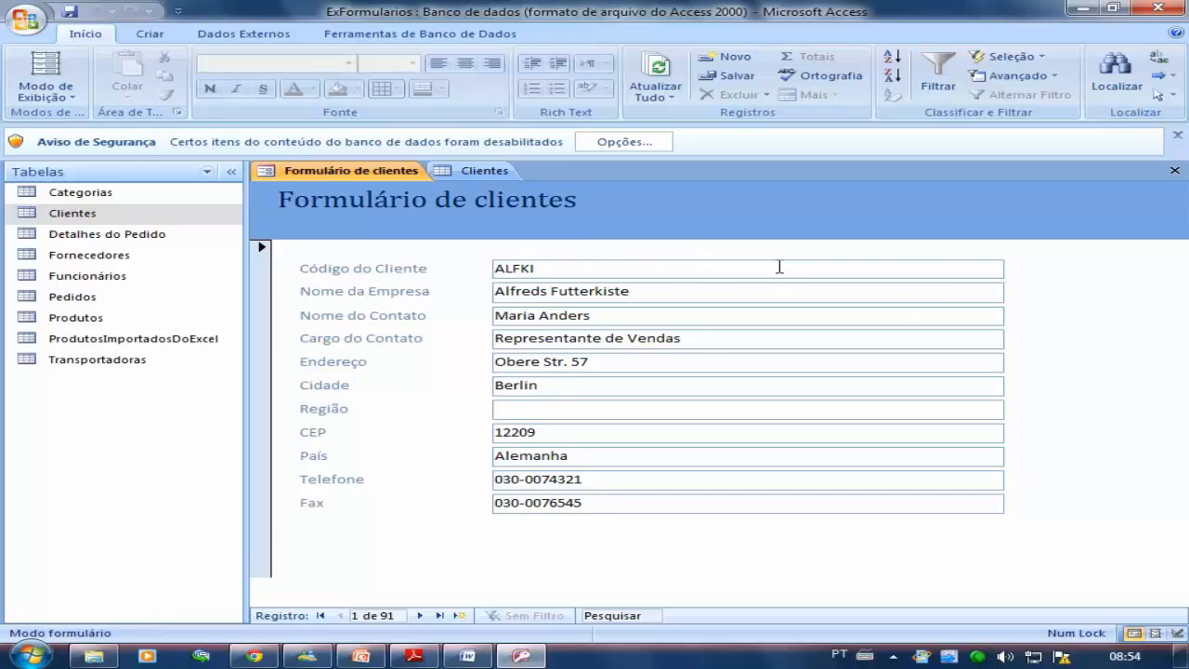
Place the cursor in the first customer's code and company fields and select the Fax, Telefone, País, CEP and Cidade values
{"action": "left_click", "coordinate": [639, 271]}
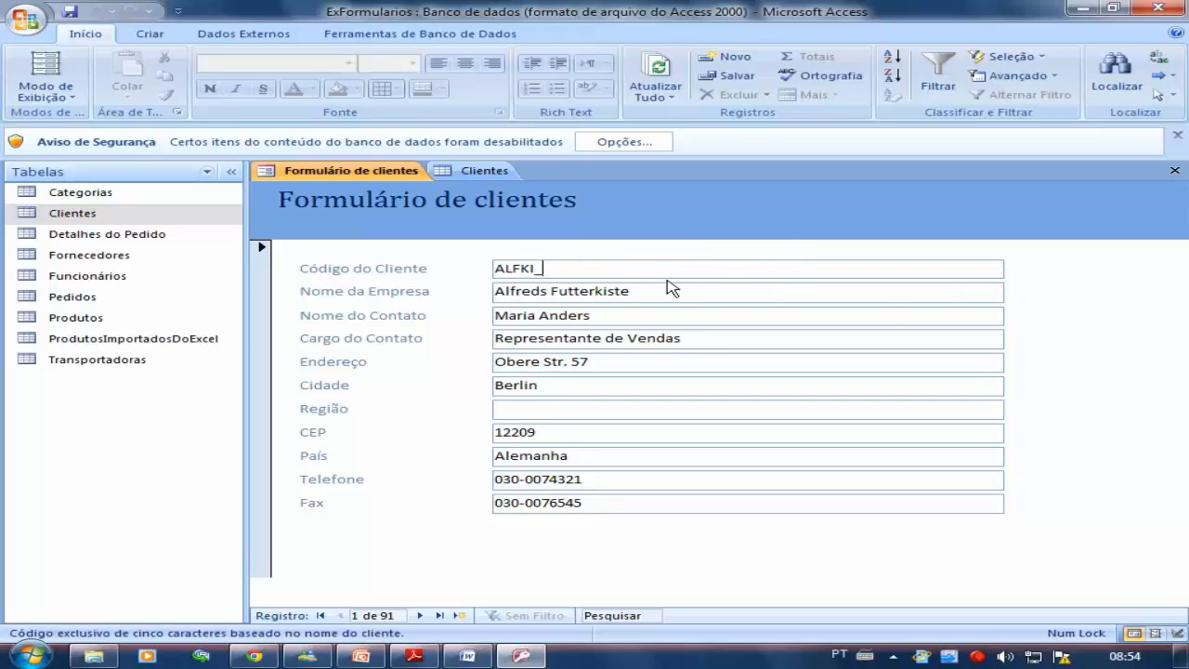
{"action": "left_click", "coordinate": [669, 289]}
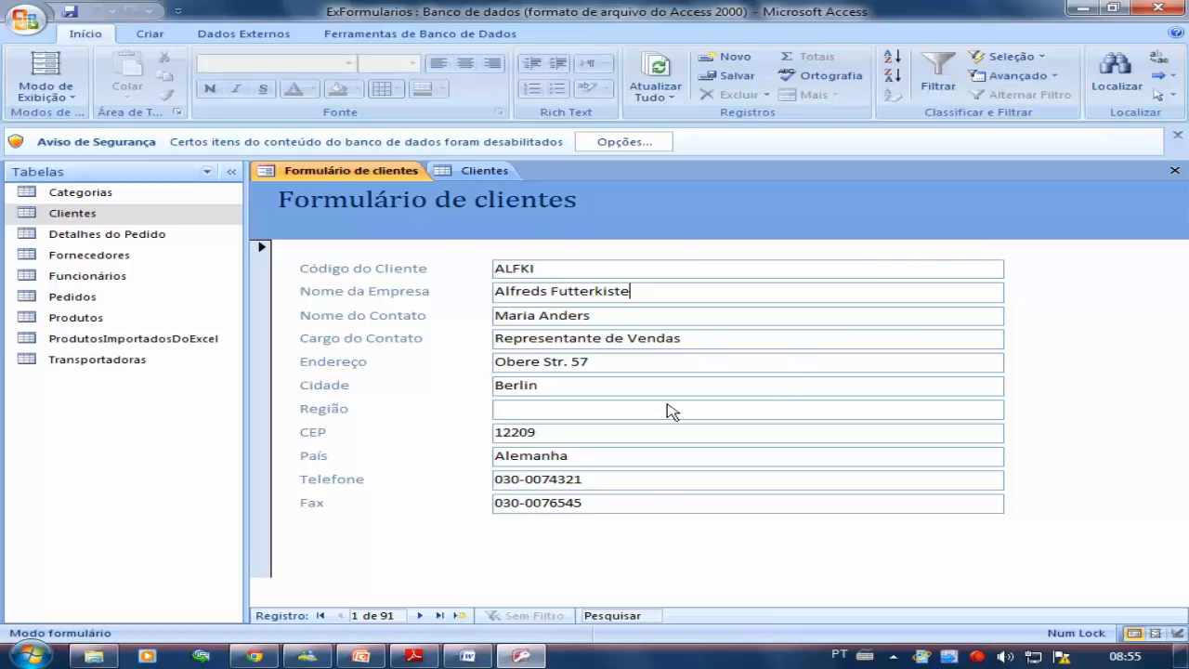
{"action": "left_click_drag", "start_coordinate": [653, 504], "coordinate": [466, 504]}
{"action": "left_click_drag", "start_coordinate": [611, 482], "coordinate": [485, 487]}
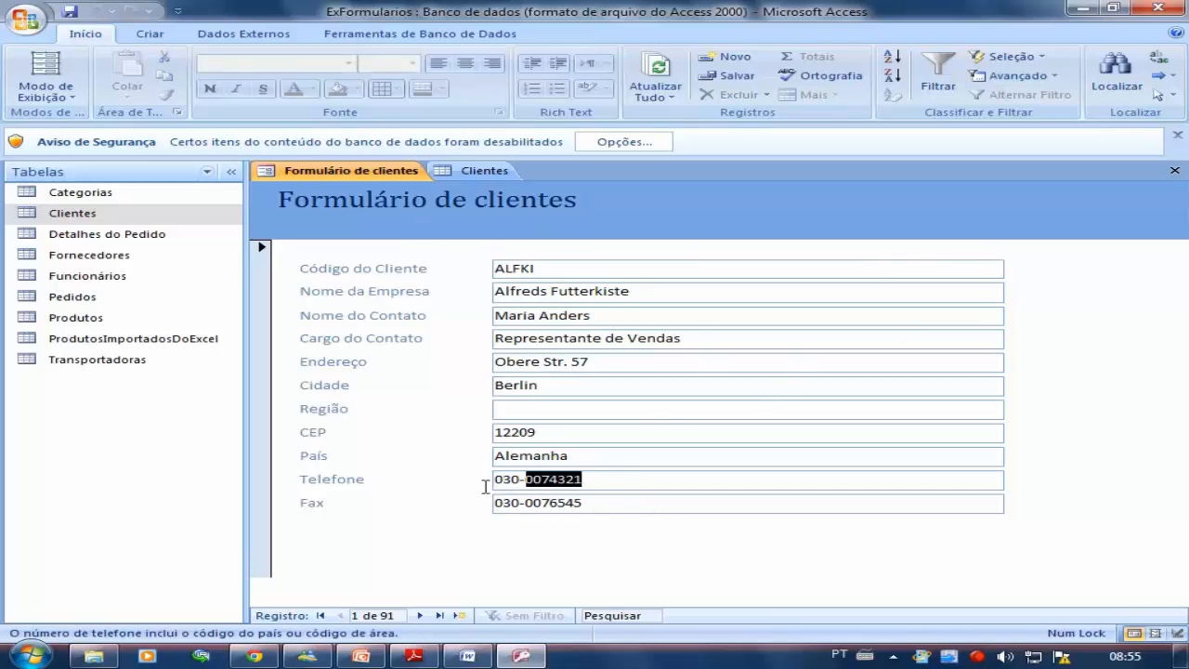
{"action": "left_click_drag", "start_coordinate": [584, 456], "coordinate": [495, 456]}
{"action": "left_click_drag", "start_coordinate": [566, 433], "coordinate": [495, 433]}
{"action": "left_click_drag", "start_coordinate": [573, 387], "coordinate": [497, 385]}
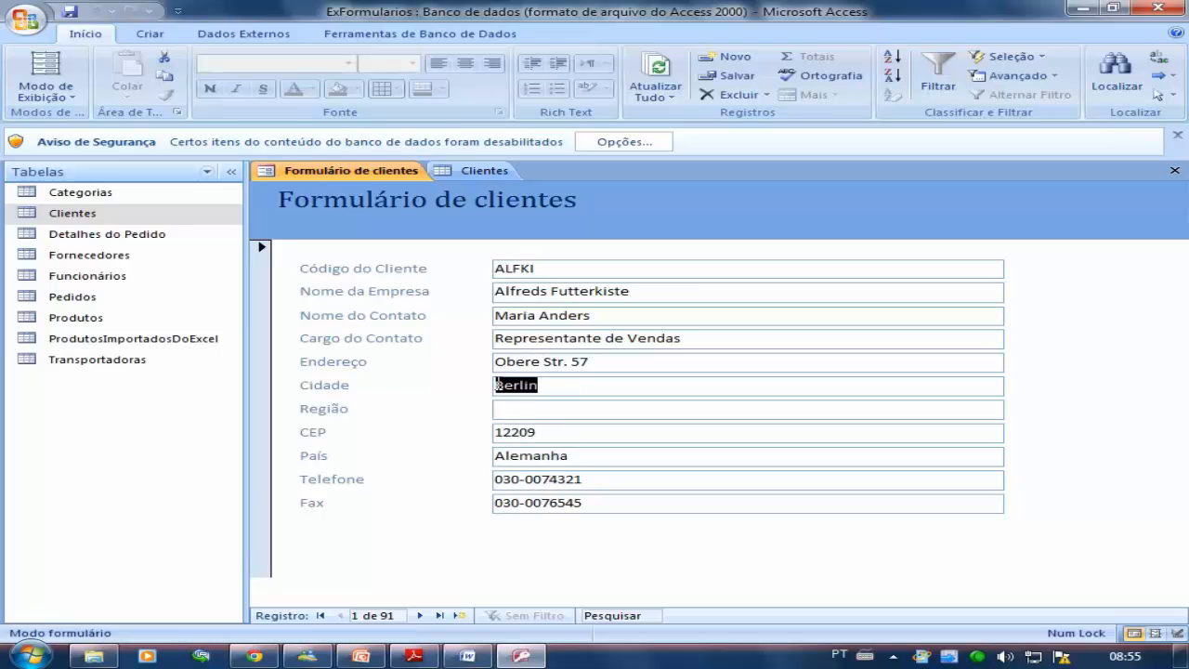
In Modo de Exibição de Layout, set the font colour of the Código do Cliente and Nome do Contato text boxes to red
{"action": "left_click", "coordinate": [74, 99]}
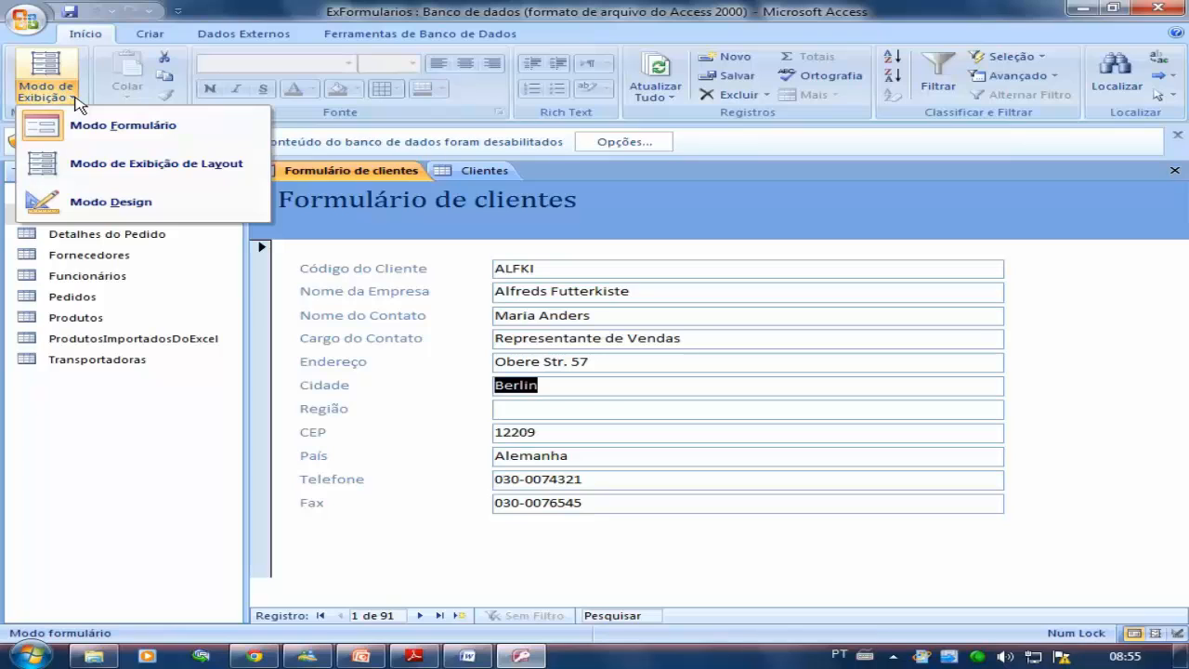
{"action": "left_click", "coordinate": [137, 164]}
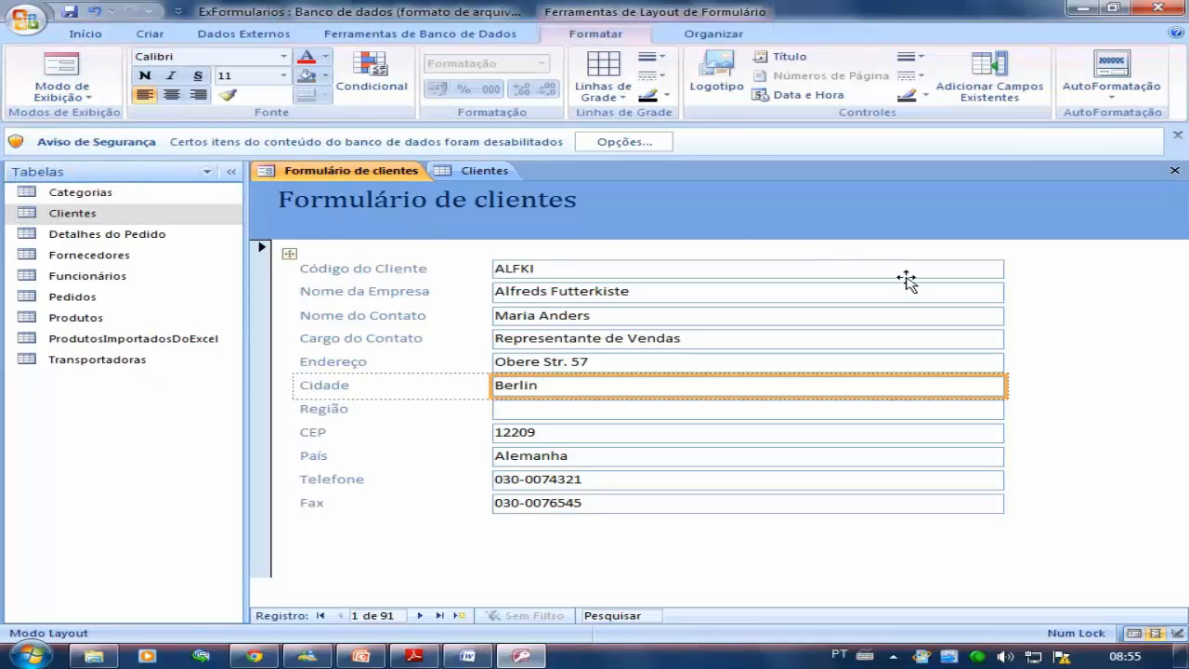
{"action": "left_click", "coordinate": [547, 270]}
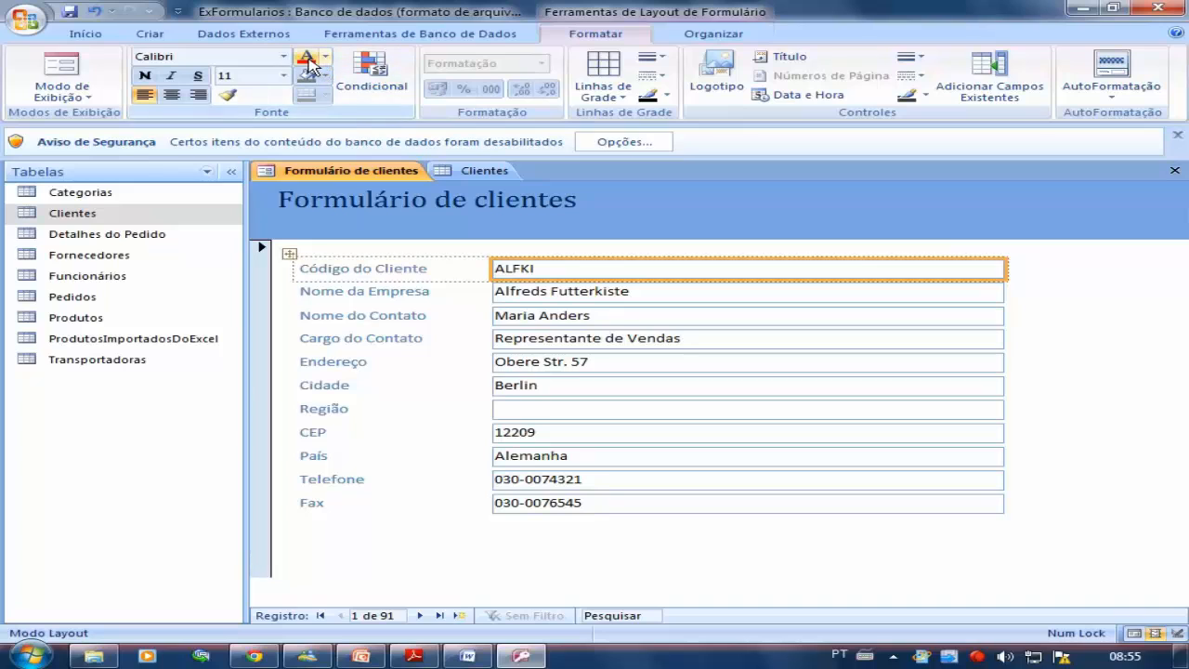
{"action": "left_click", "coordinate": [602, 320]}
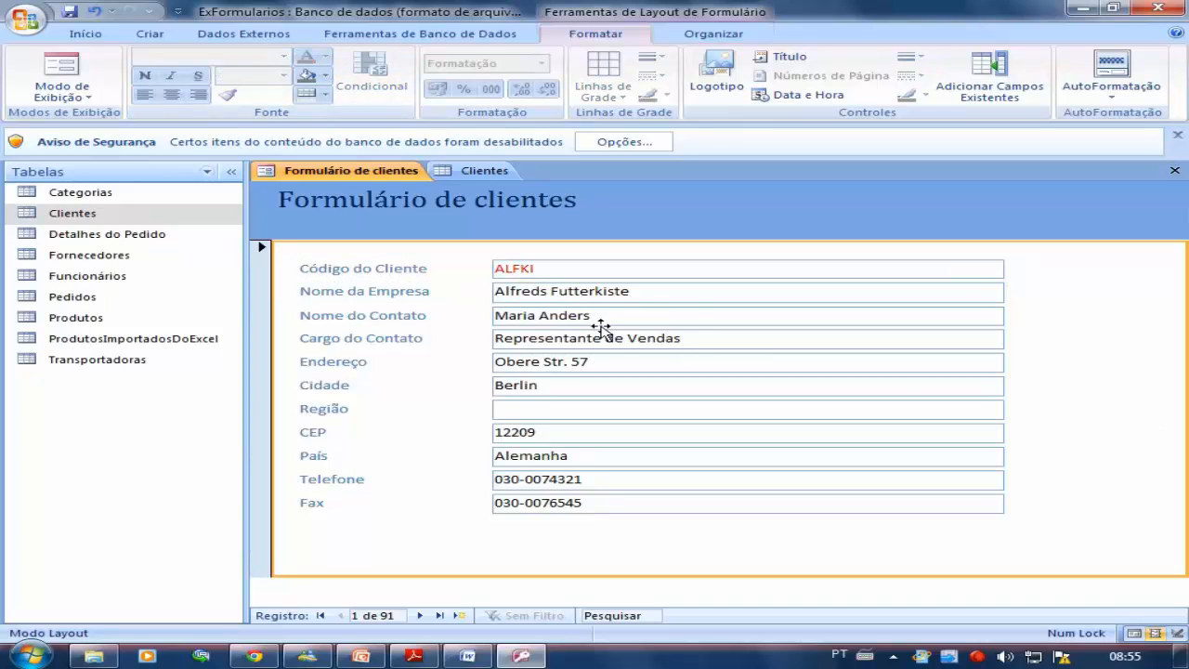
{"action": "left_click", "coordinate": [306, 60]}
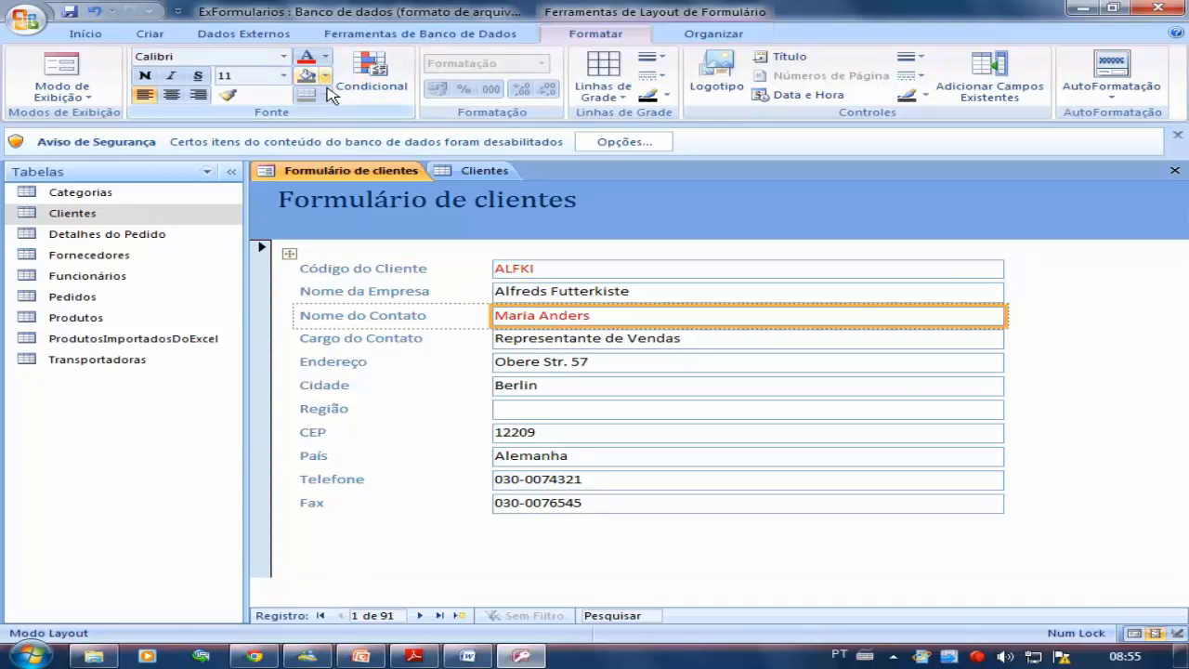
{"action": "left_click", "coordinate": [1078, 390]}
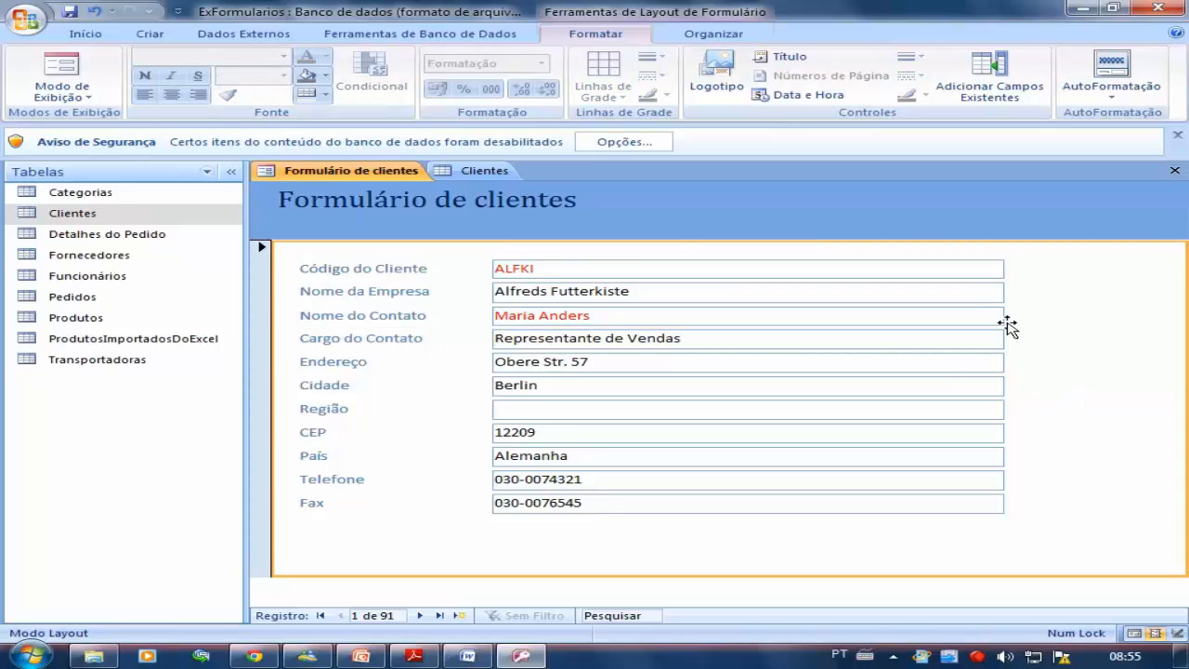
Try moving the Formulário de clientes title label further right within the form header, and undo the move
{"action": "left_click", "coordinate": [518, 203]}
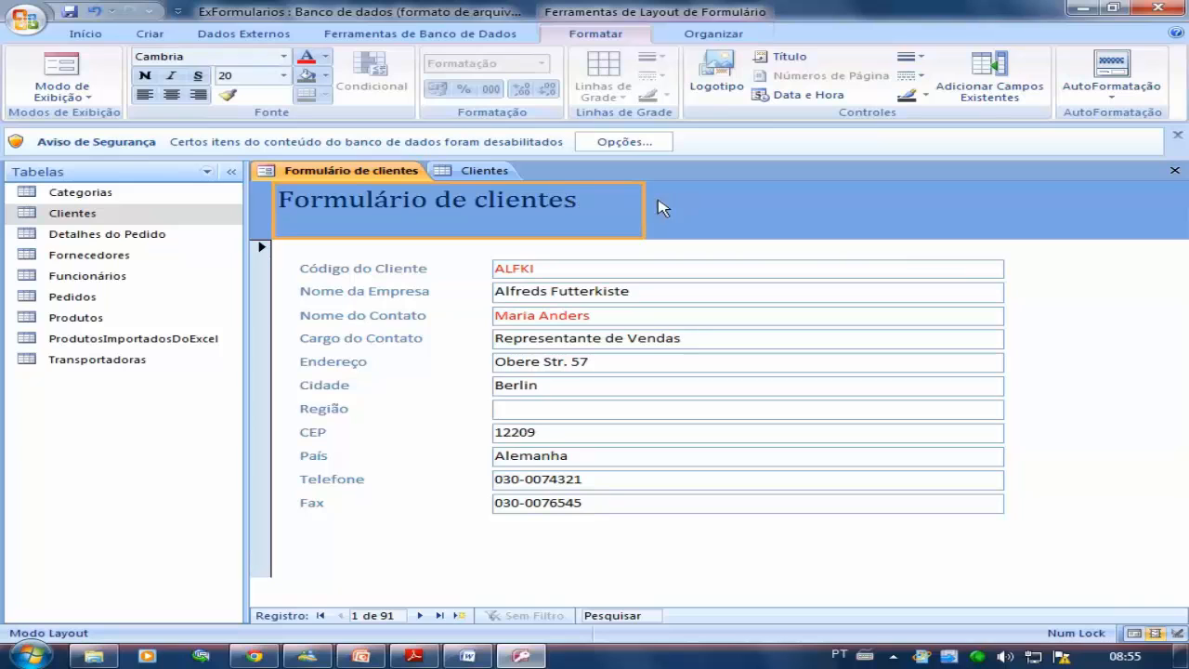
{"action": "left_click_drag", "start_coordinate": [642, 204], "coordinate": [858, 212]}
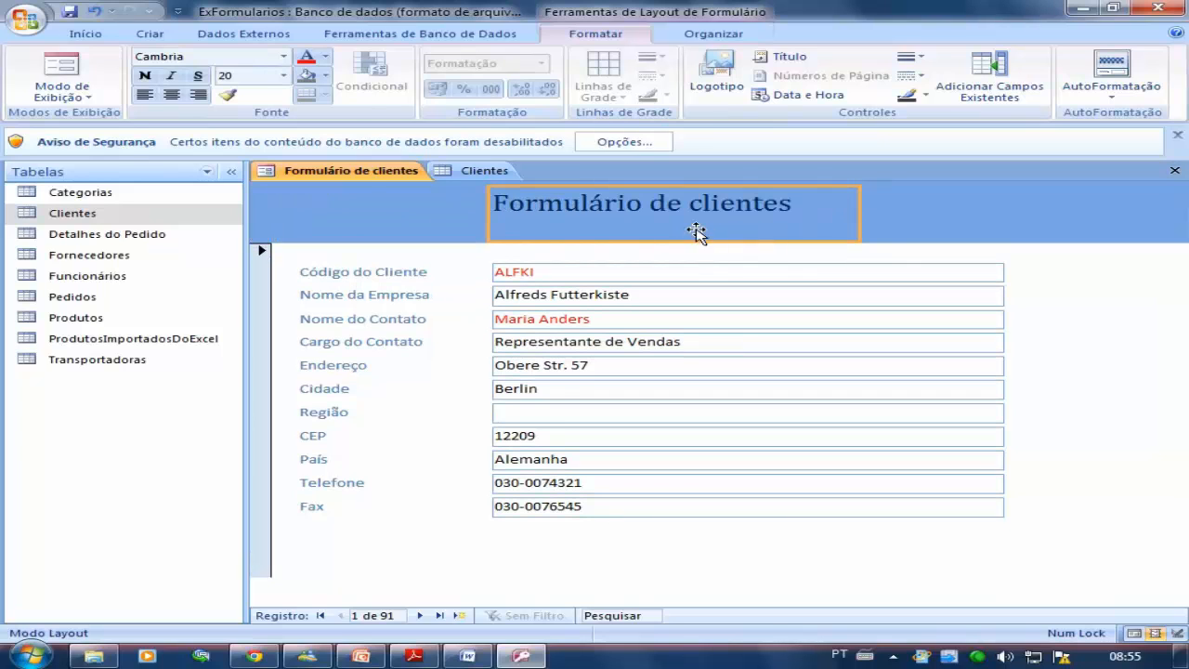
{"action": "key", "text": "ctrl+z"}
{"action": "left_click", "coordinate": [712, 213]}
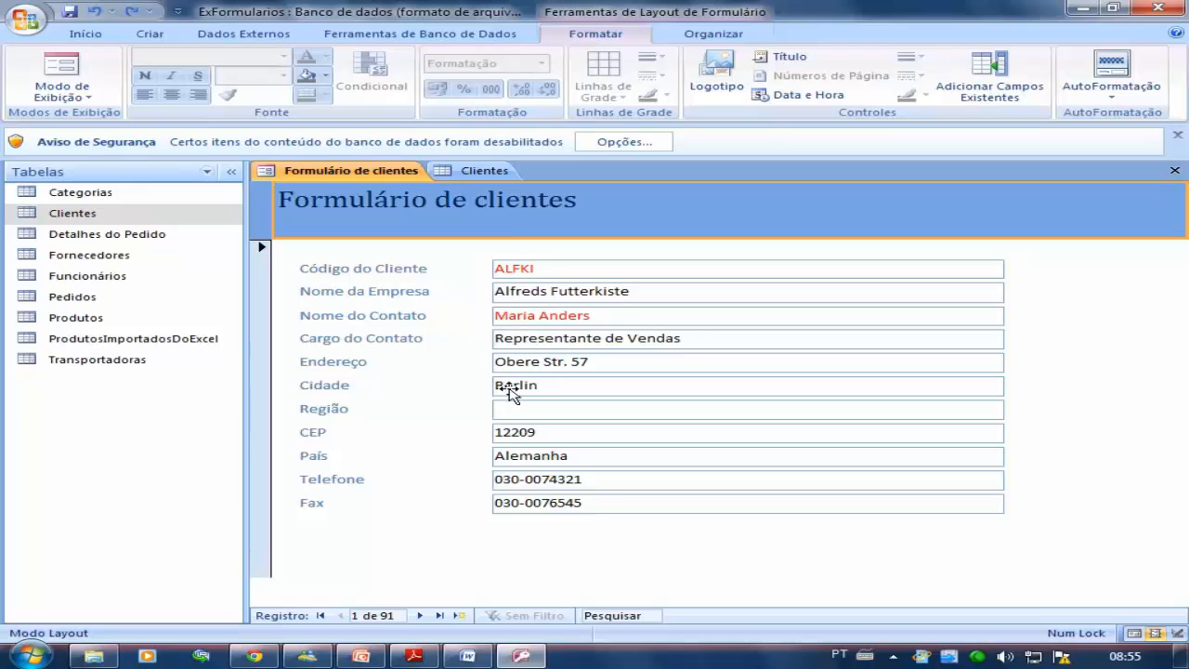
{"action": "left_click", "coordinate": [96, 100]}
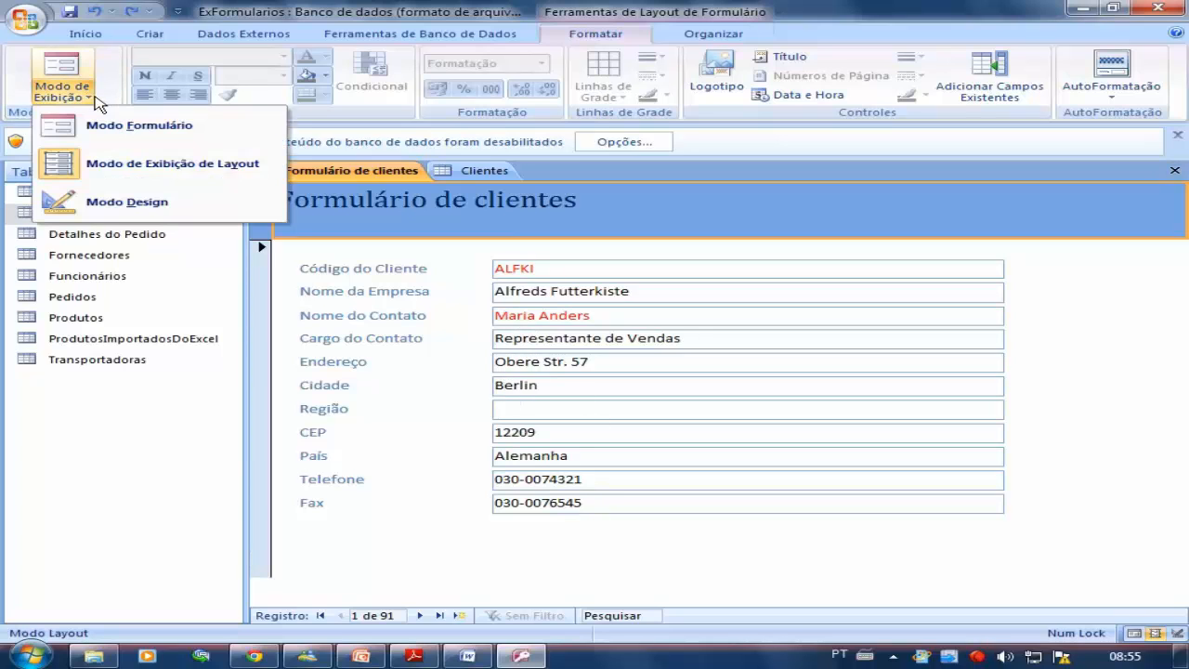
{"action": "left_click", "coordinate": [688, 188]}
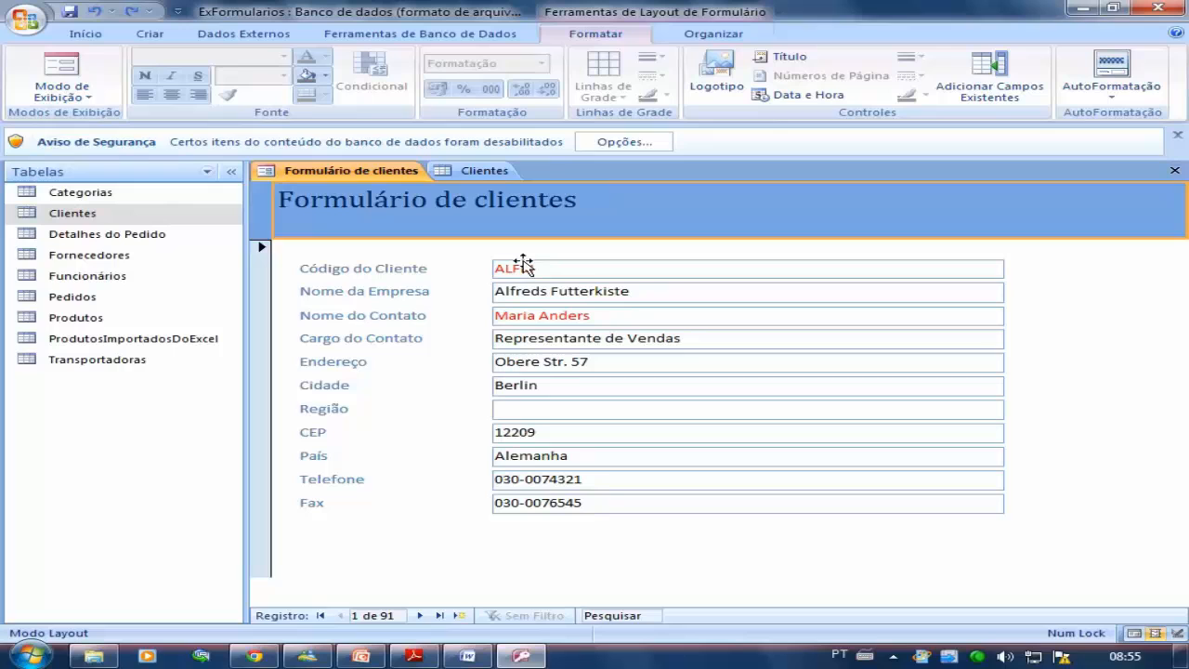
Open the Nome do Contato label for text editing, select the word Contato, and leave the label
{"action": "left_click", "coordinate": [639, 299]}
{"action": "left_click", "coordinate": [380, 312]}
{"action": "left_click", "coordinate": [399, 313]}
{"action": "double_click", "coordinate": [398, 313]}
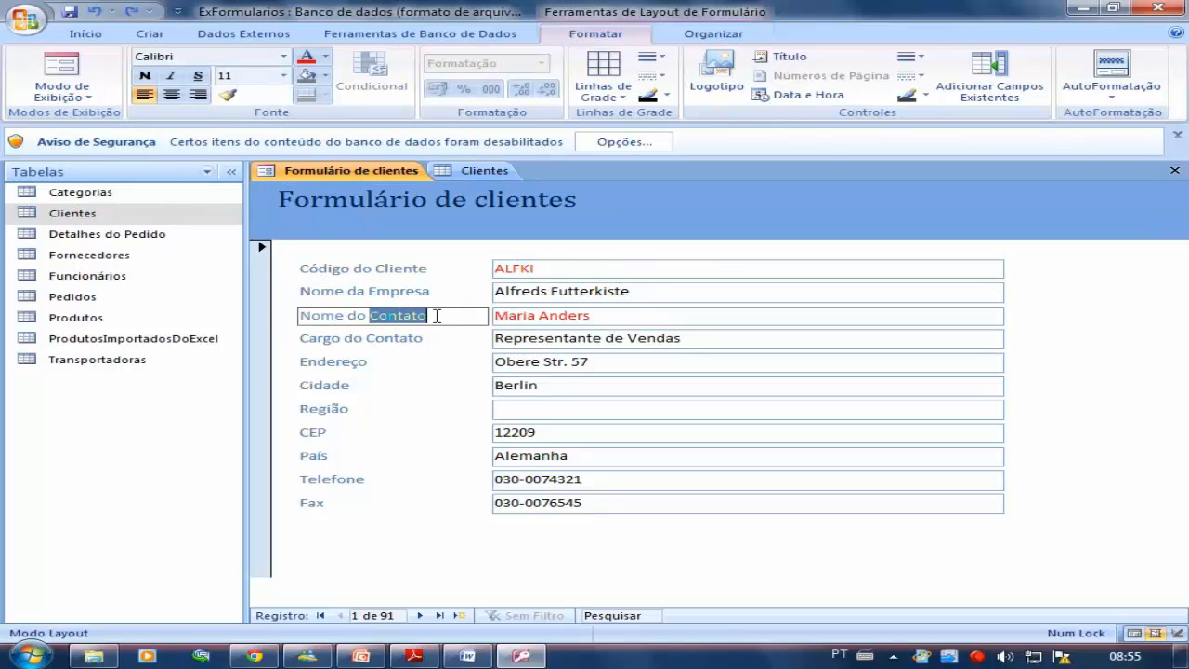
{"action": "left_click", "coordinate": [416, 316]}
{"action": "left_click_drag", "start_coordinate": [358, 315], "coordinate": [436, 316]}
{"action": "left_click", "coordinate": [1022, 283]}
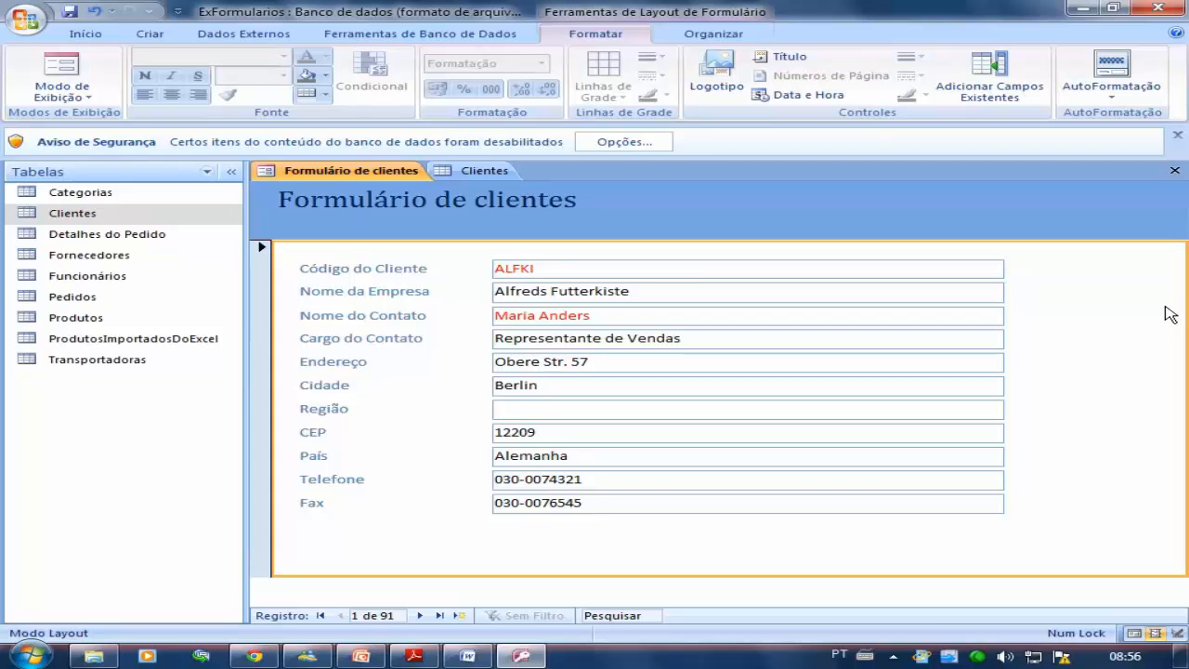
Switch Formulário de clientes to Modo Design
{"action": "left_click", "coordinate": [83, 100]}
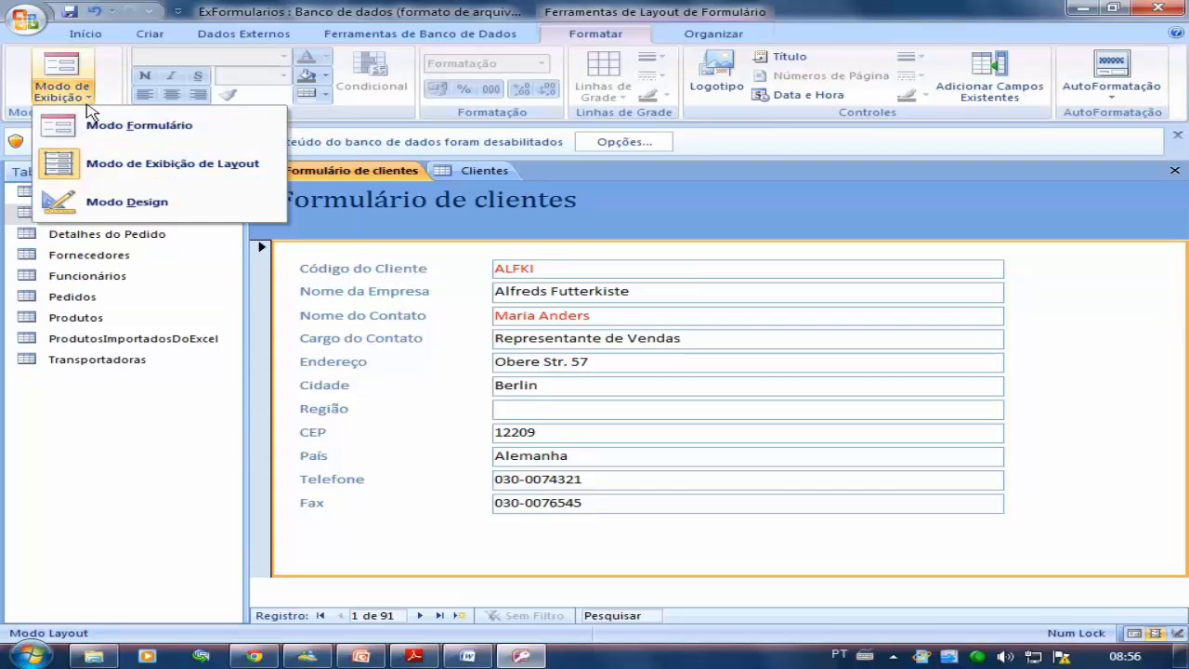
{"action": "left_click", "coordinate": [107, 198]}
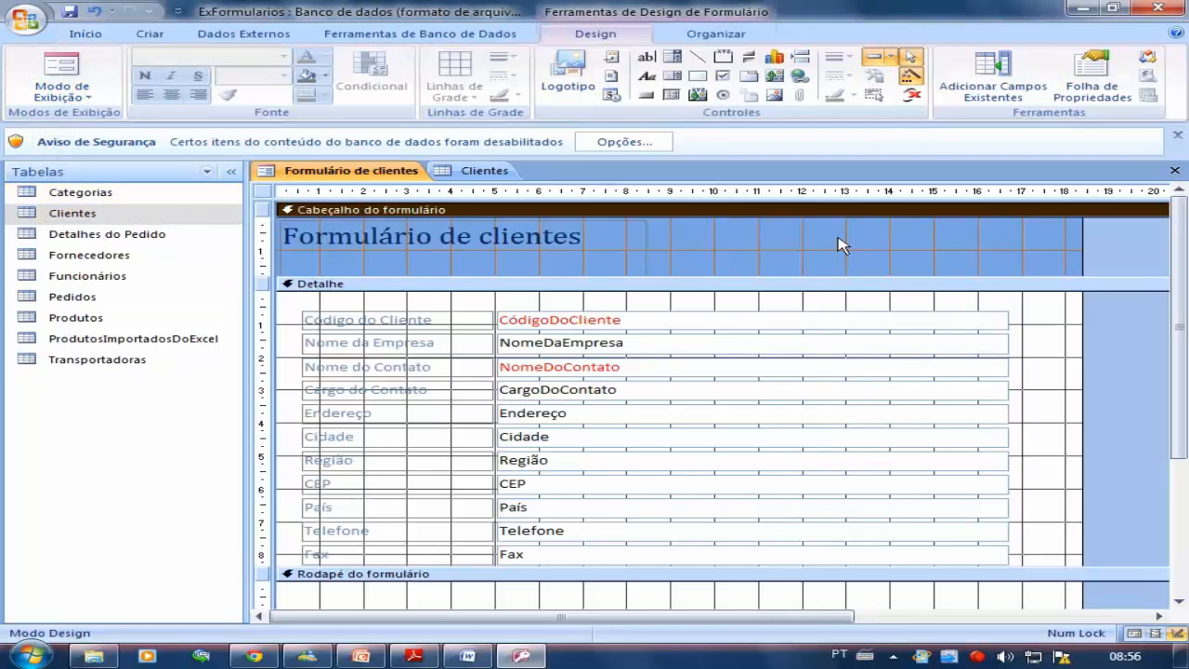